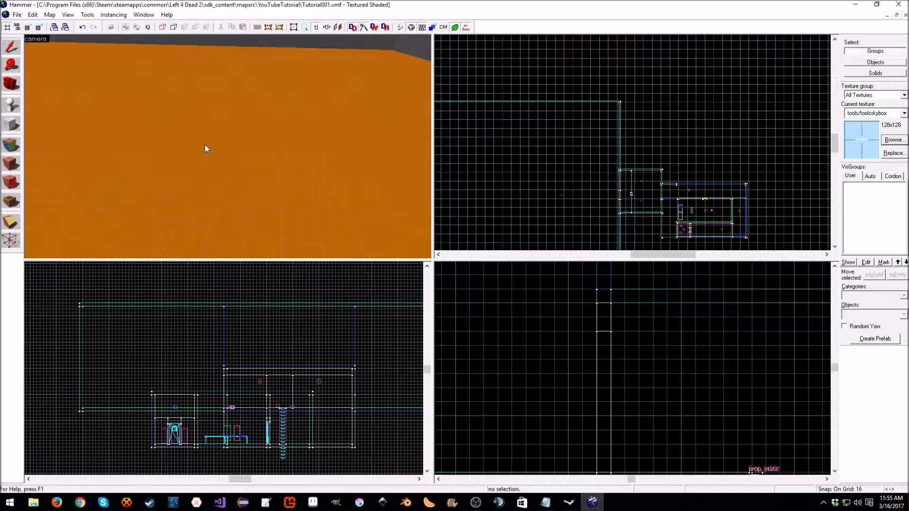
Fly through the map in the 3D view to examine the large orange-floored skybox room and its doorway.
key(z)
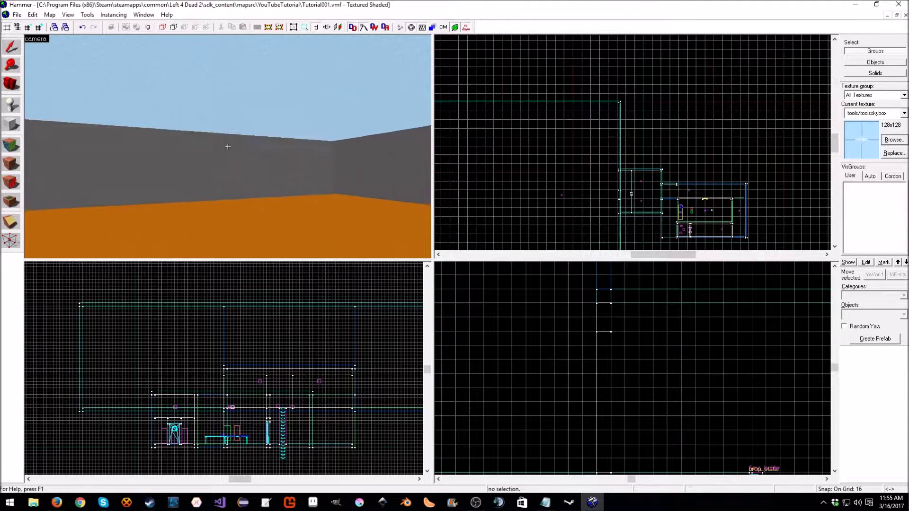
key(w)
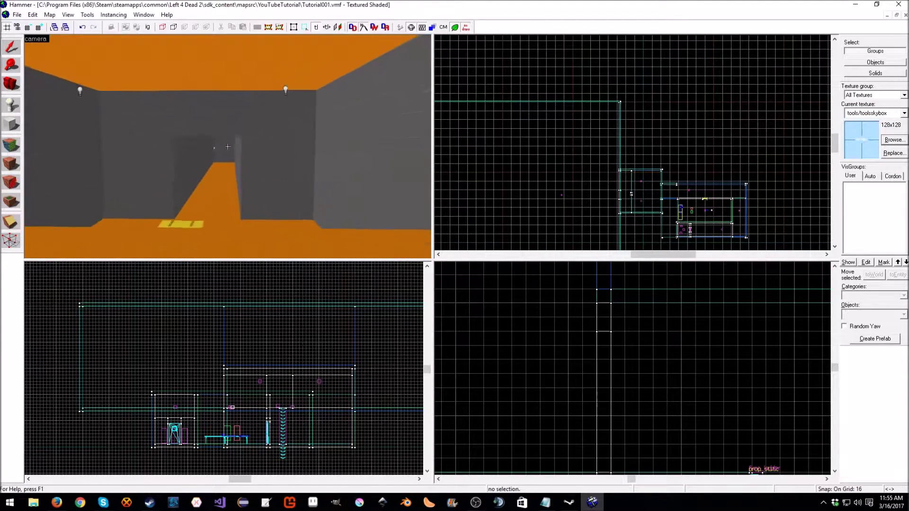
key(w)
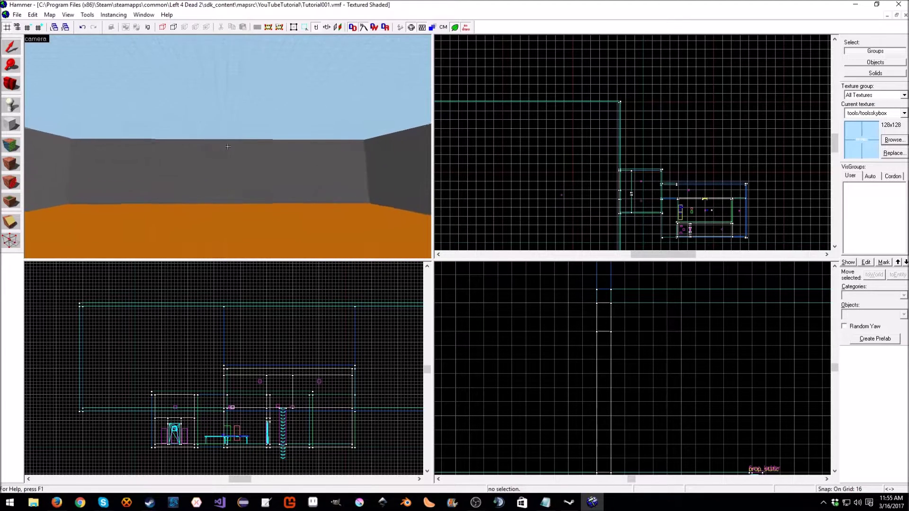
key(w)
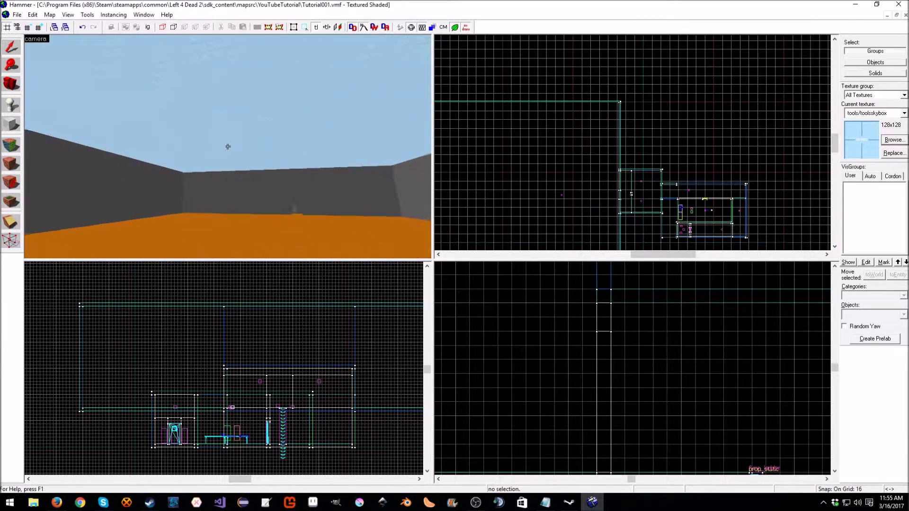
key(w)
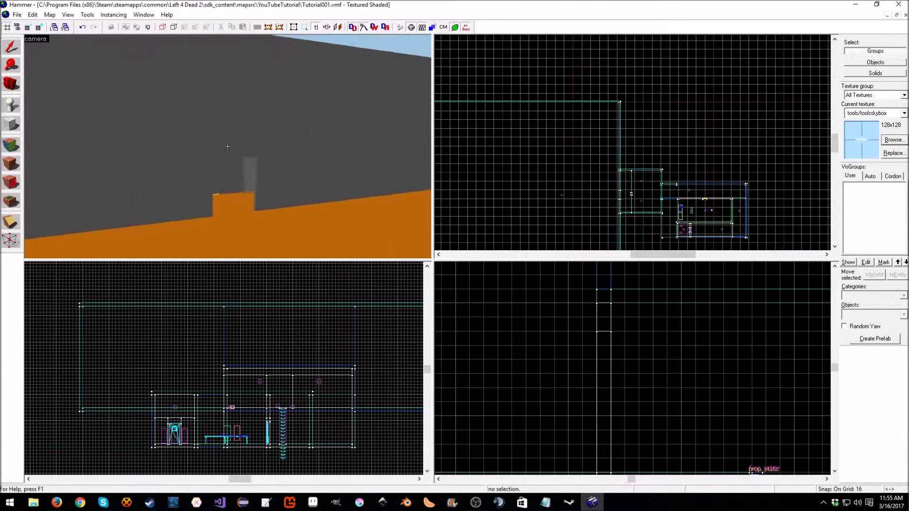
key(w)
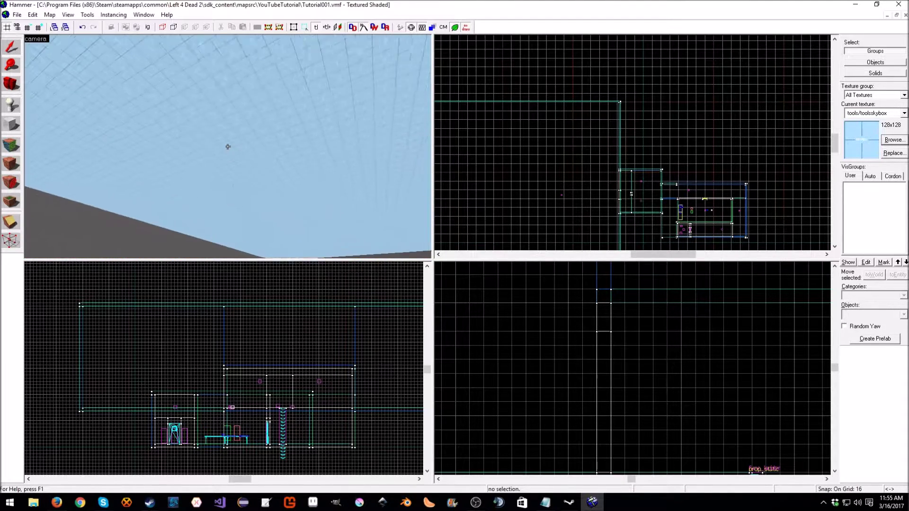
key(w)
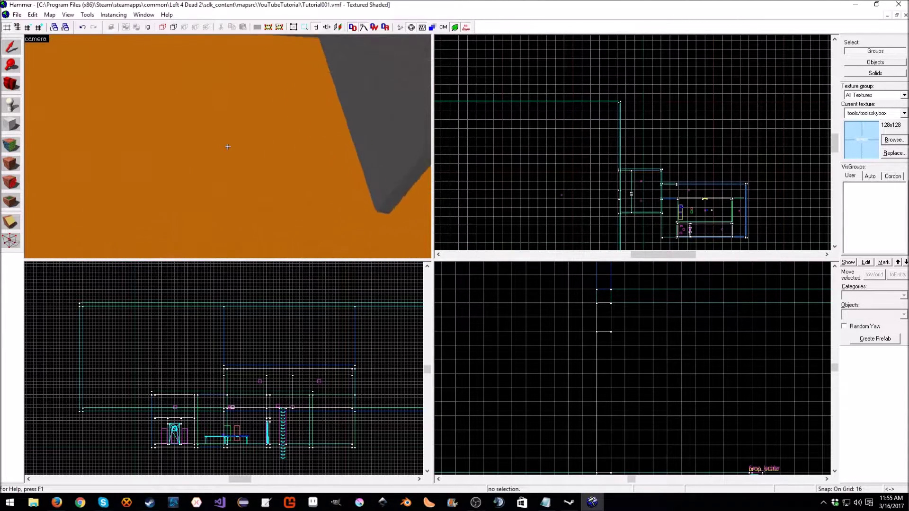
key(w)
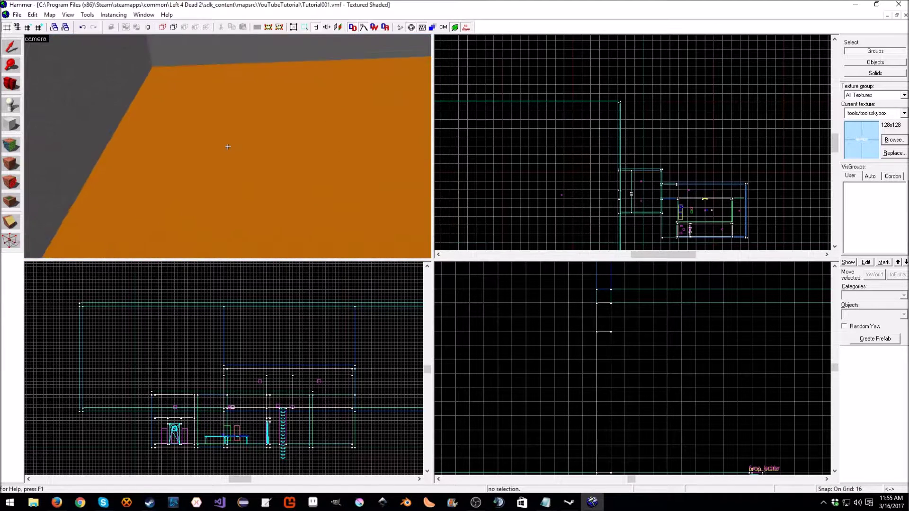
key(w)
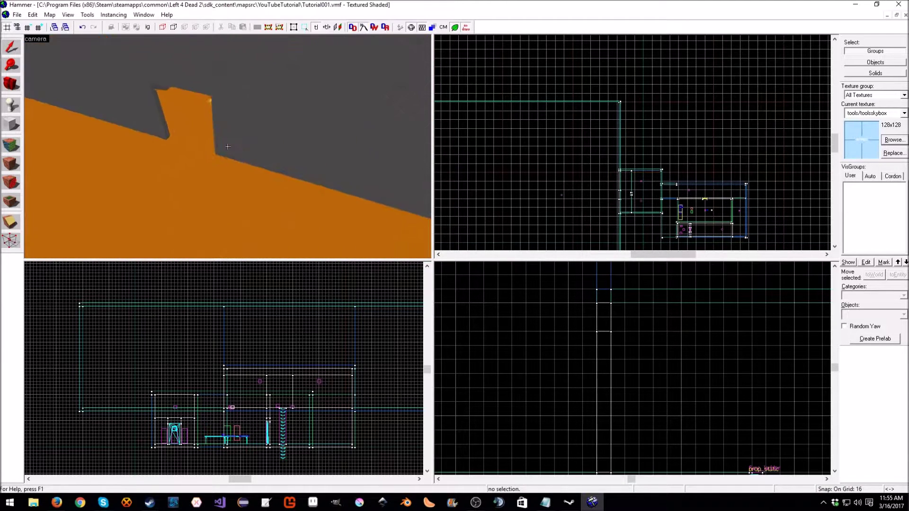
key(w)
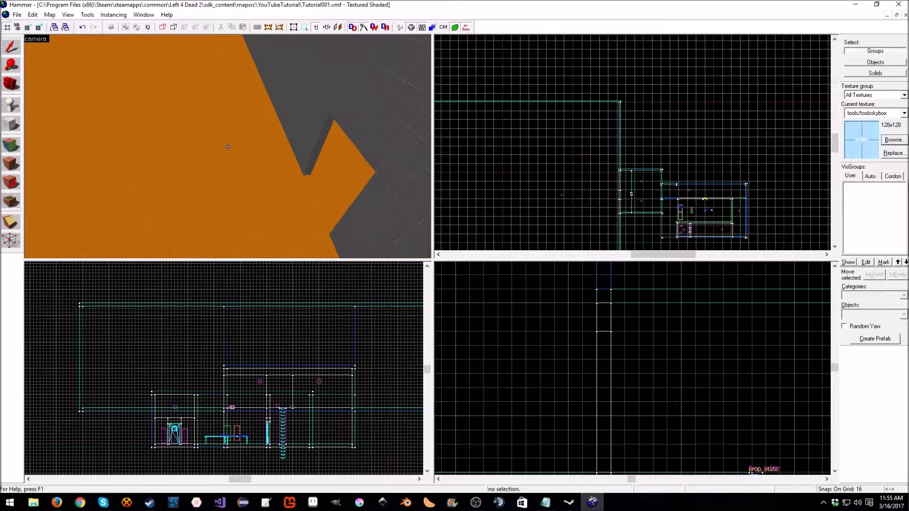
key(w)
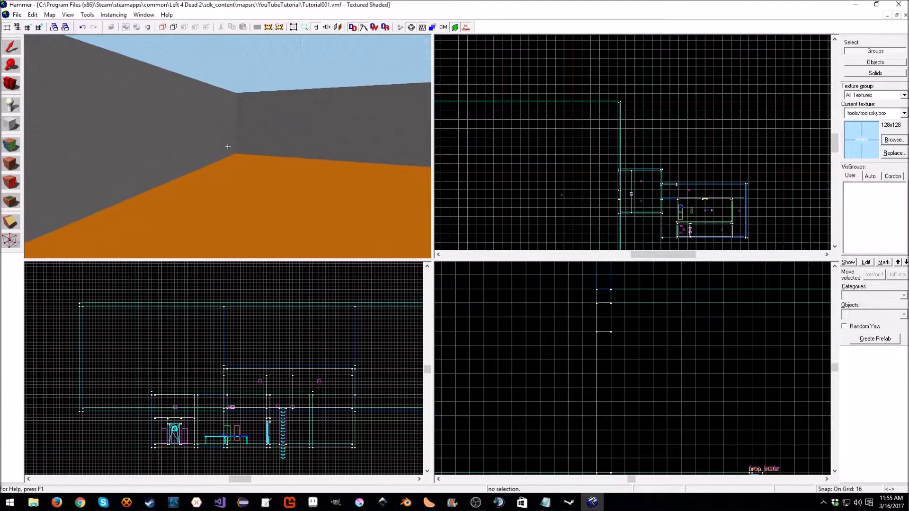
key(w)
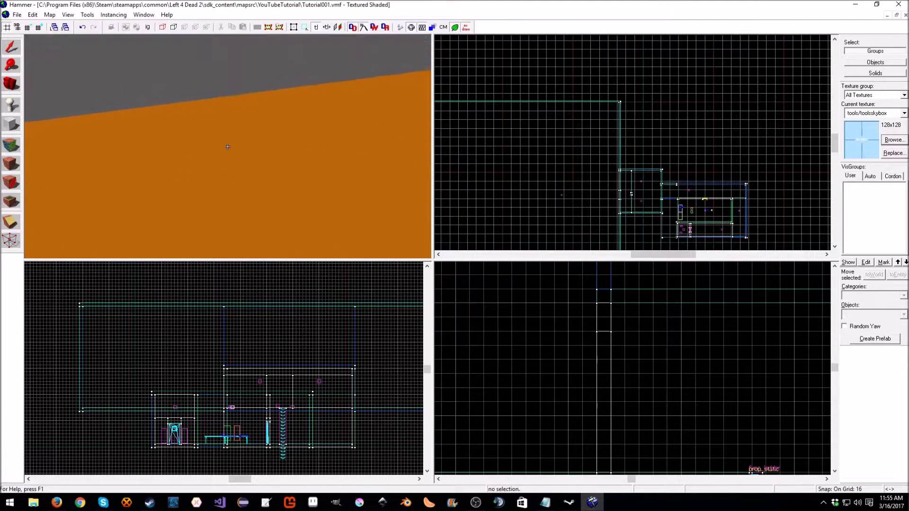
key(z)
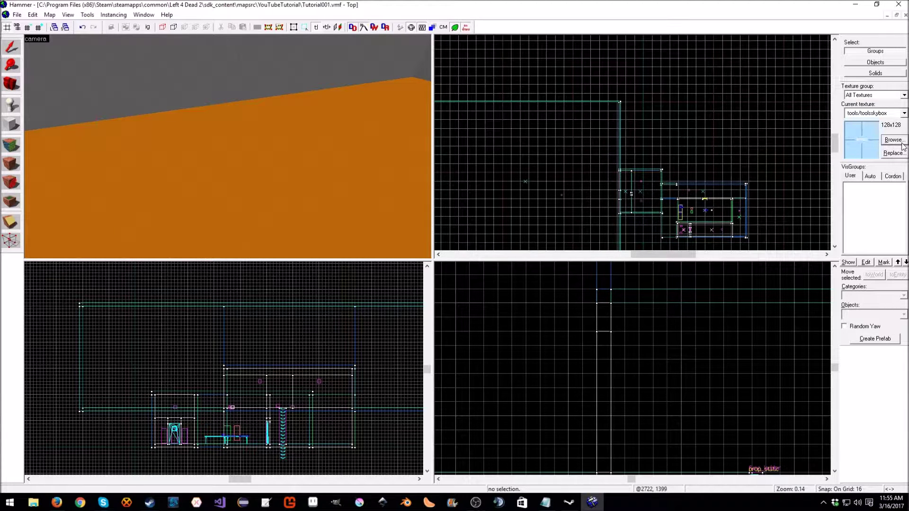
Filter the textures by "blend" and make nature/blend_docks_grass_pavement the current texture.
click(901, 143)
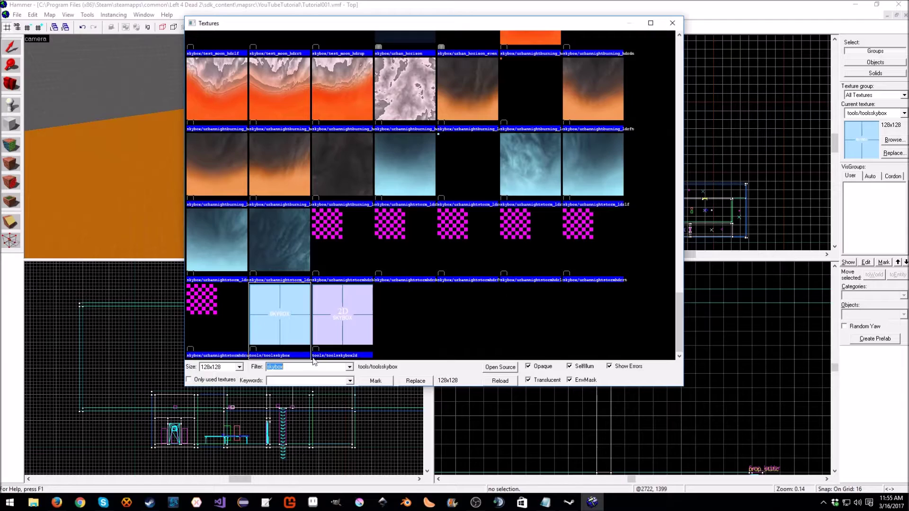
text(blend)
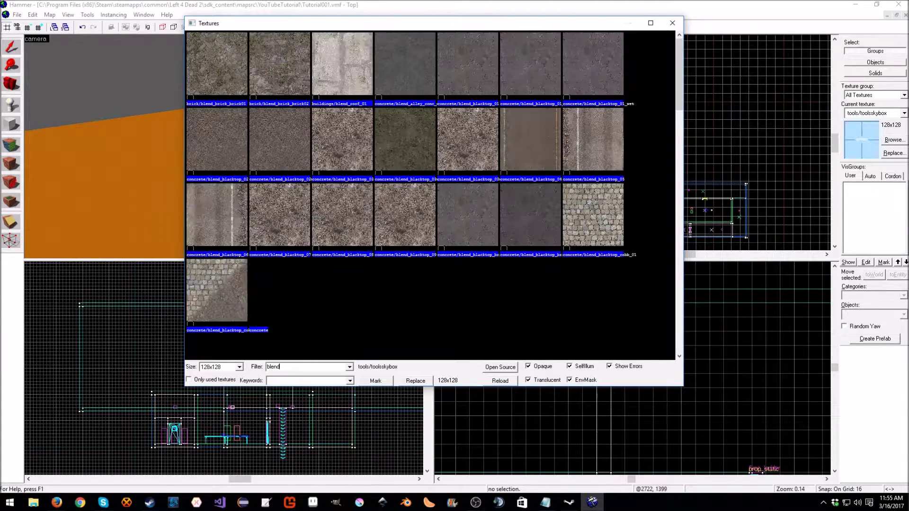
click(271, 51)
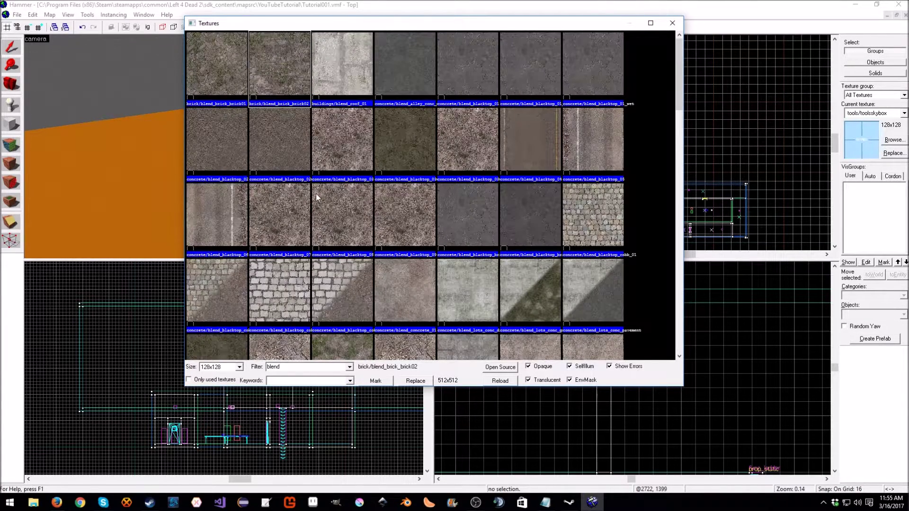
scroll(316, 194, down, 5)
scroll(313, 263, up, 5)
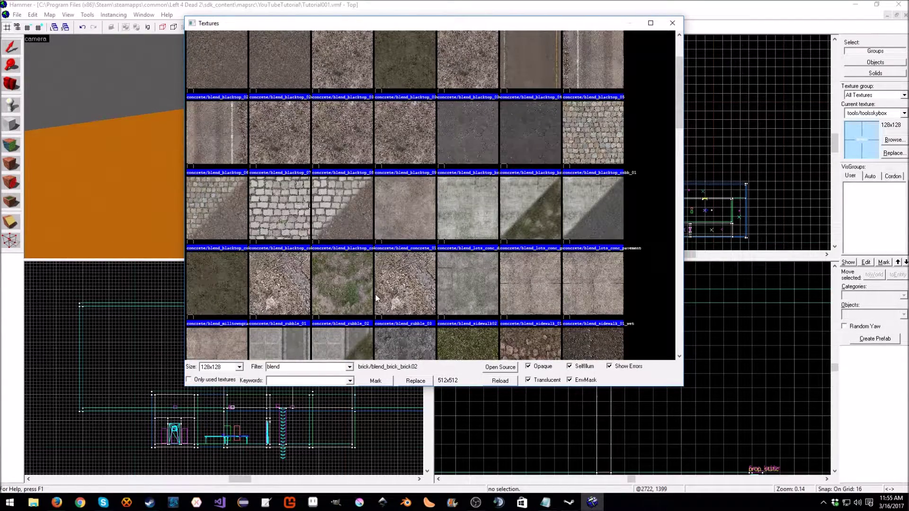
click(613, 202)
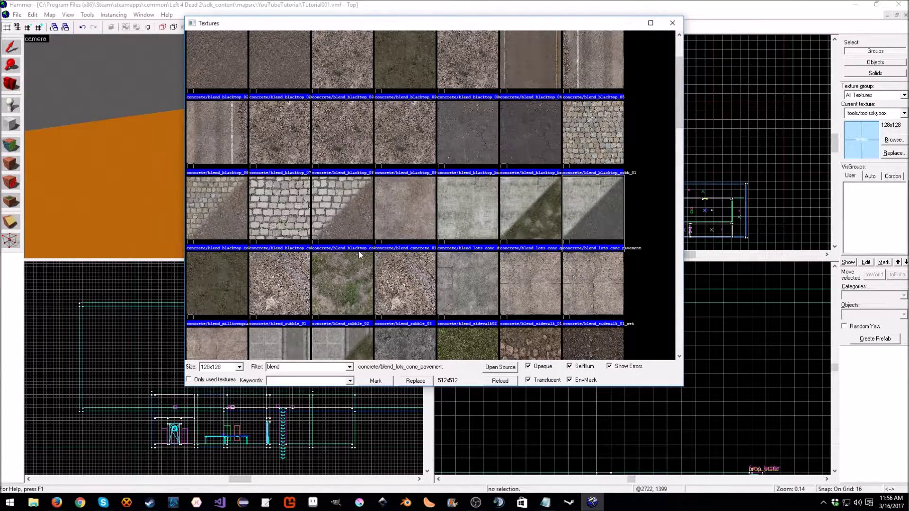
scroll(359, 254, down, 3)
scroll(359, 255, down, 3)
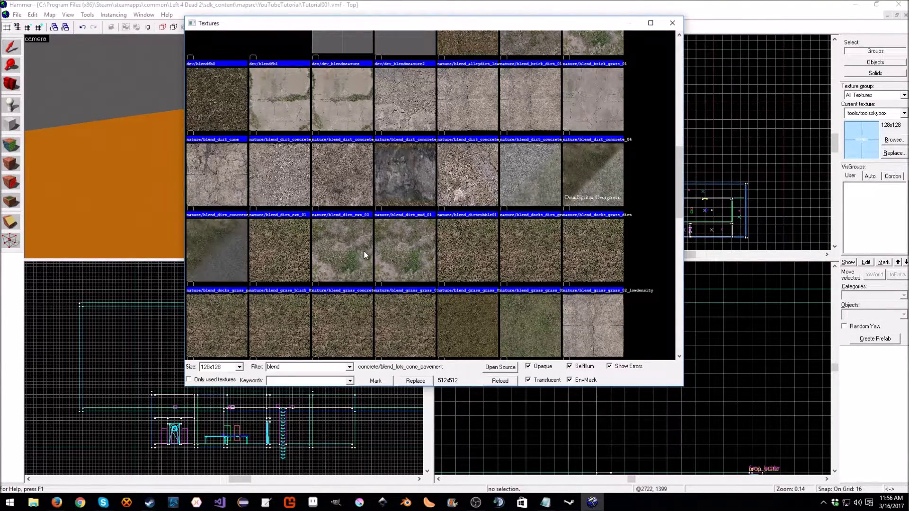
click(585, 183)
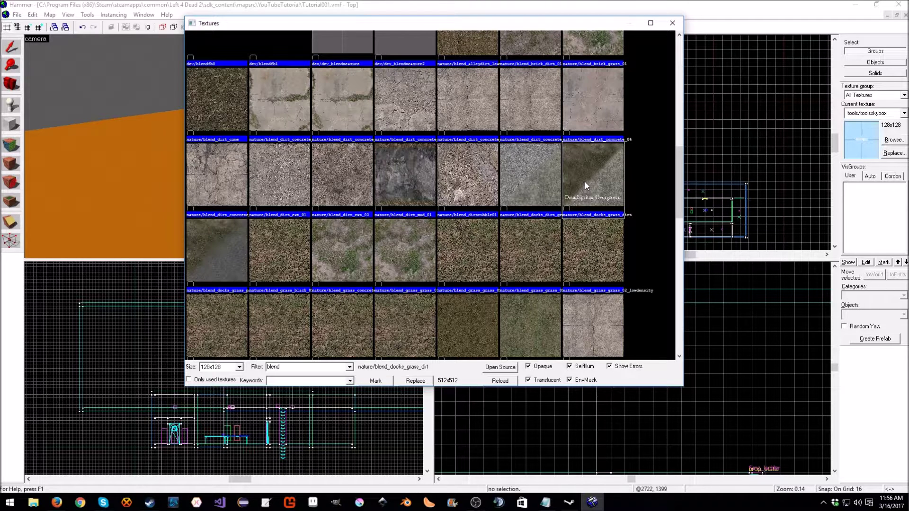
click(224, 260)
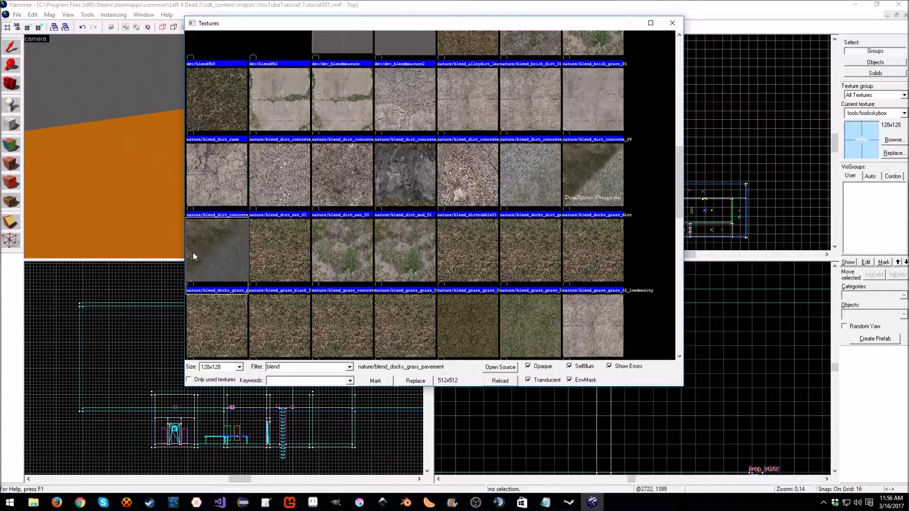
double_click(211, 251)
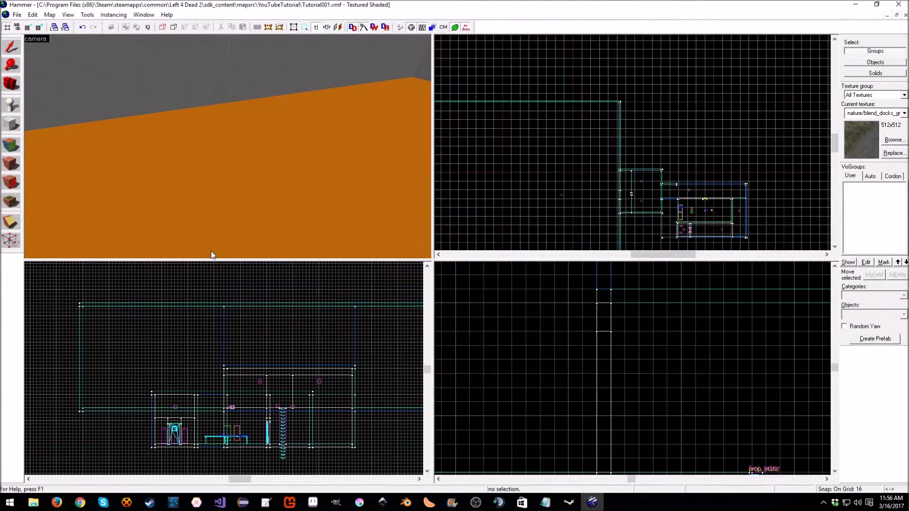
Examine further blend textures in the texture browser, including the urbandirtlawn variants and blendbeachleaves.
click(895, 141)
scroll(322, 325, down, 5)
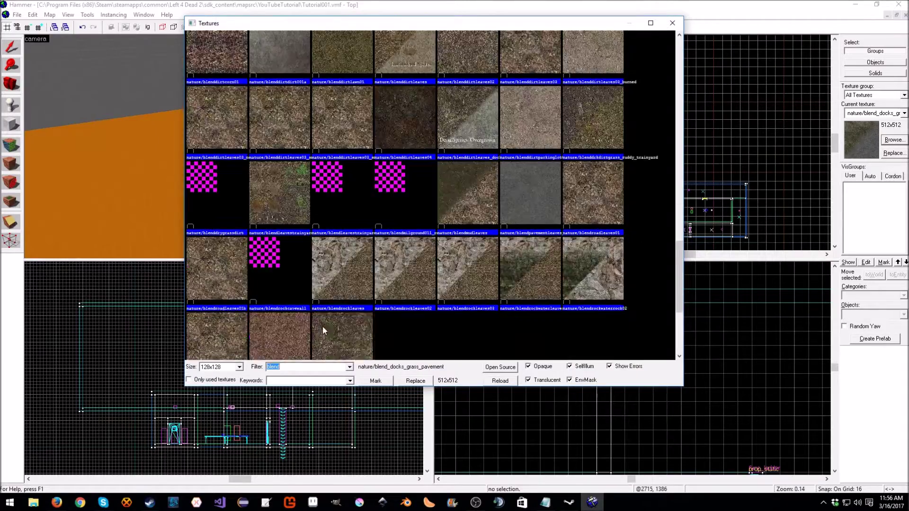
scroll(322, 326, up, 4)
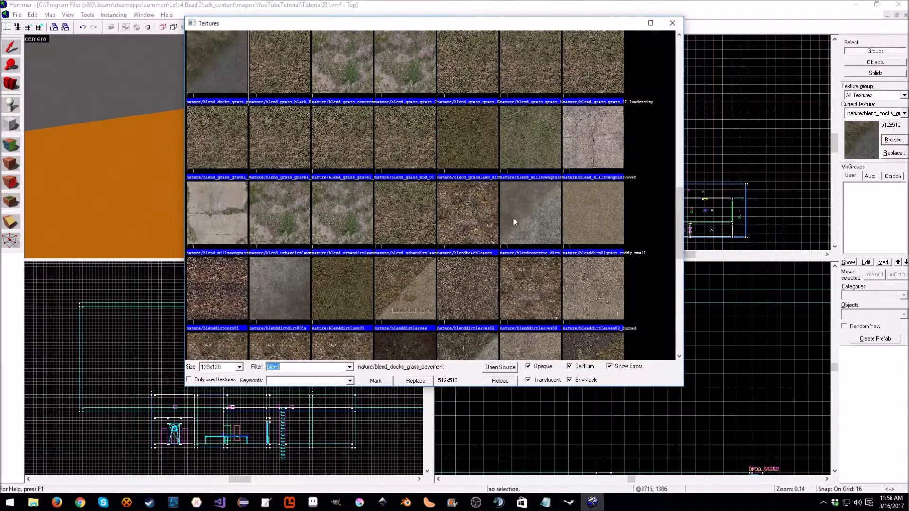
click(413, 226)
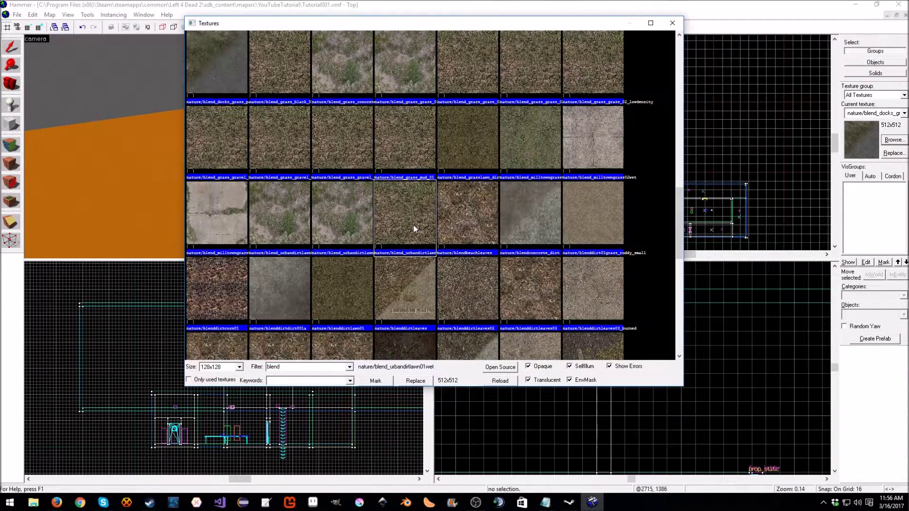
click(464, 222)
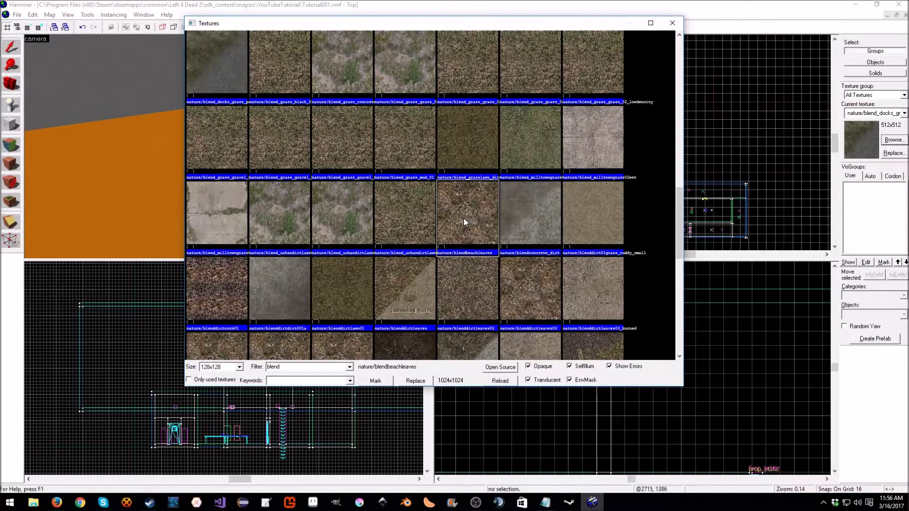
click(353, 230)
click(284, 228)
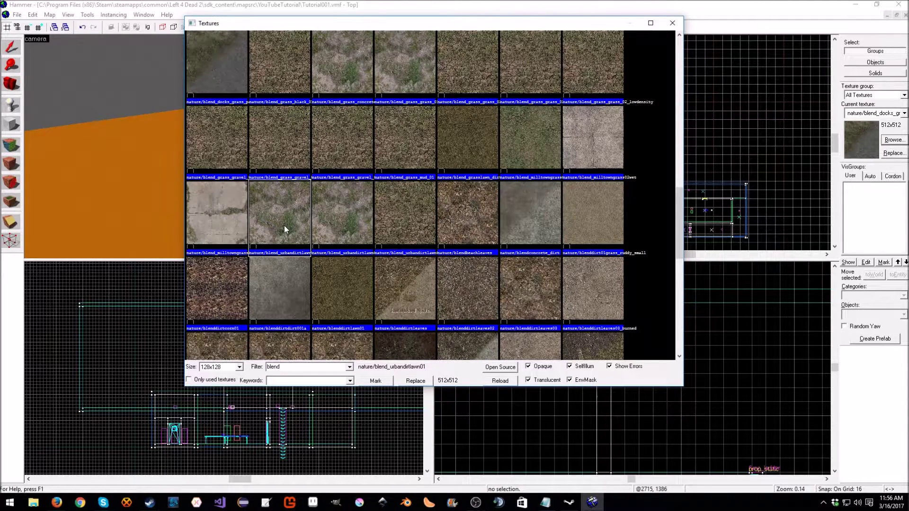
click(359, 232)
Review the docks gravel and dirt blend textures, and choose nature/blend_docks_grass_pavement as the current texture.
scroll(348, 236, up, 3)
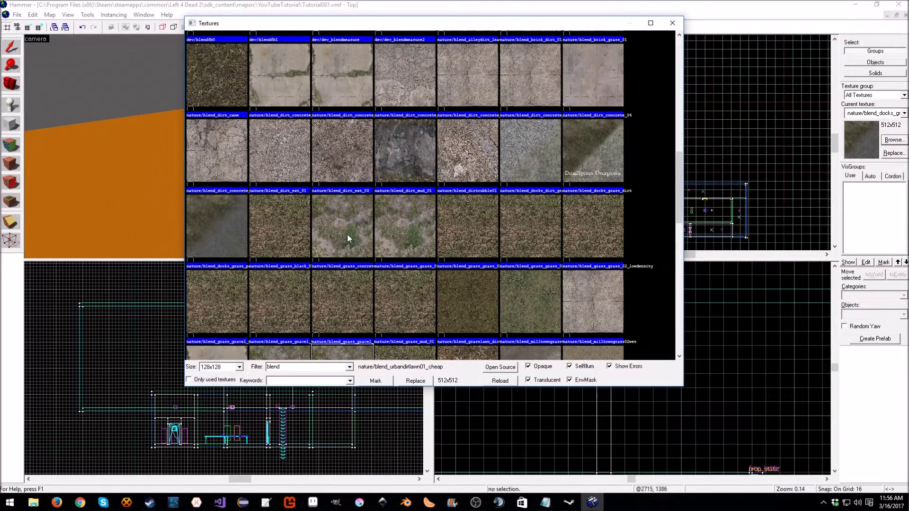
scroll(348, 233, up, 2)
click(526, 236)
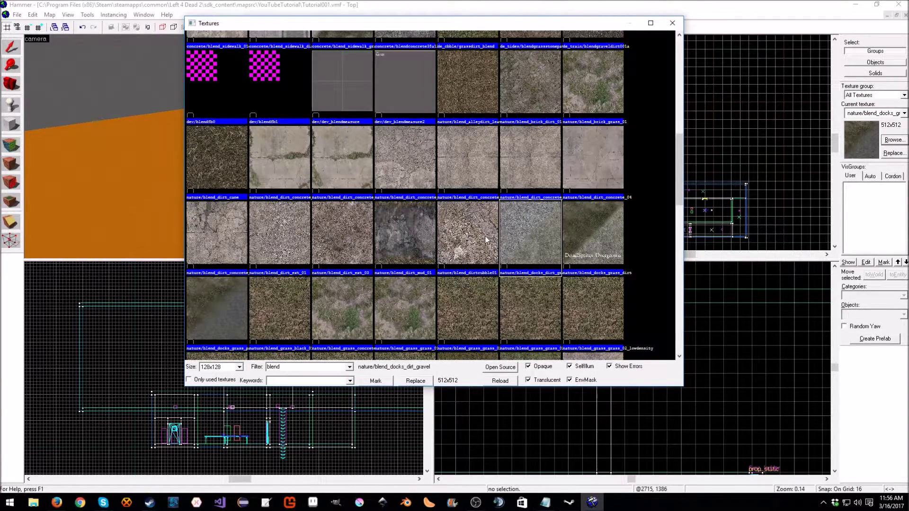
click(347, 246)
click(288, 244)
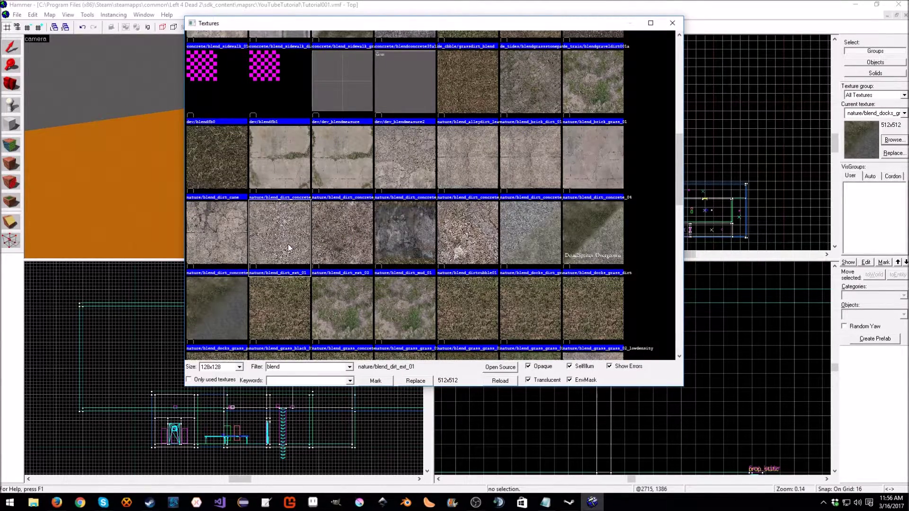
scroll(298, 205, up, 3)
scroll(402, 269, down, 5)
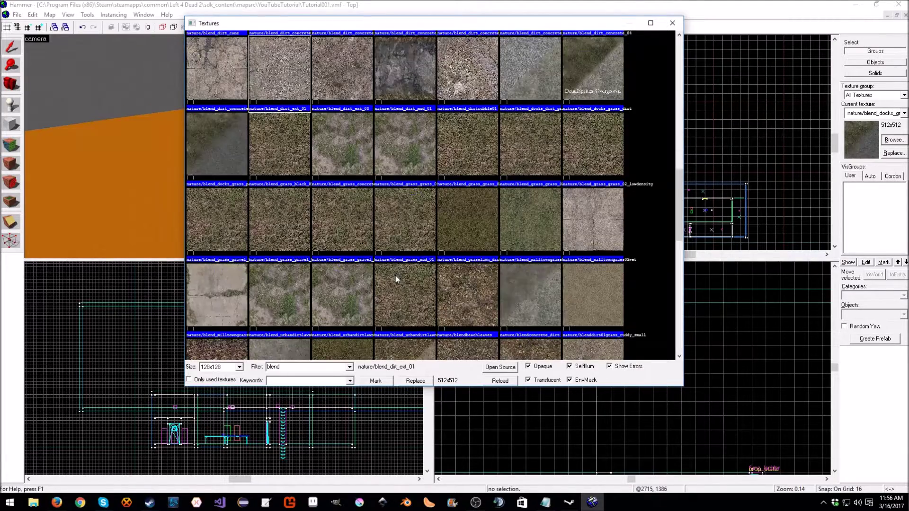
double_click(229, 154)
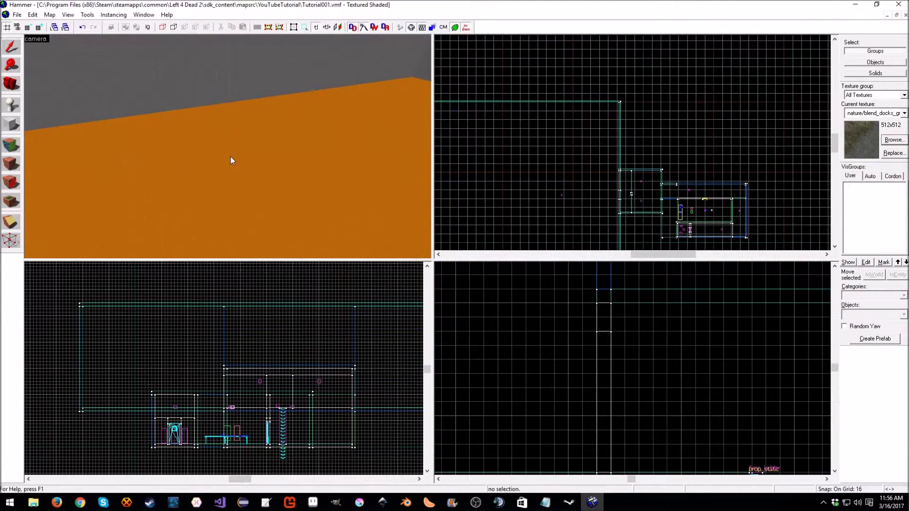
Sketch a block outline about 256 by 352 units on the skybox room floor, against the wall with the doorway.
click(14, 124)
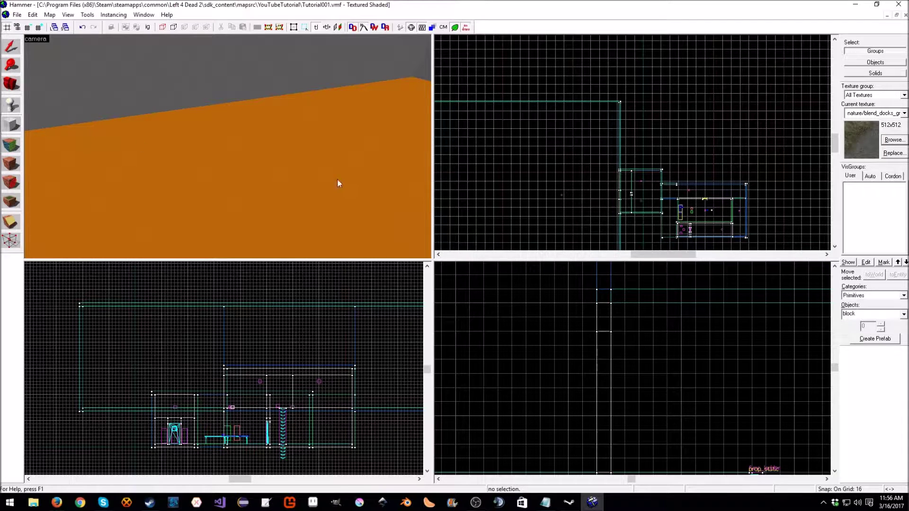
key(Down)
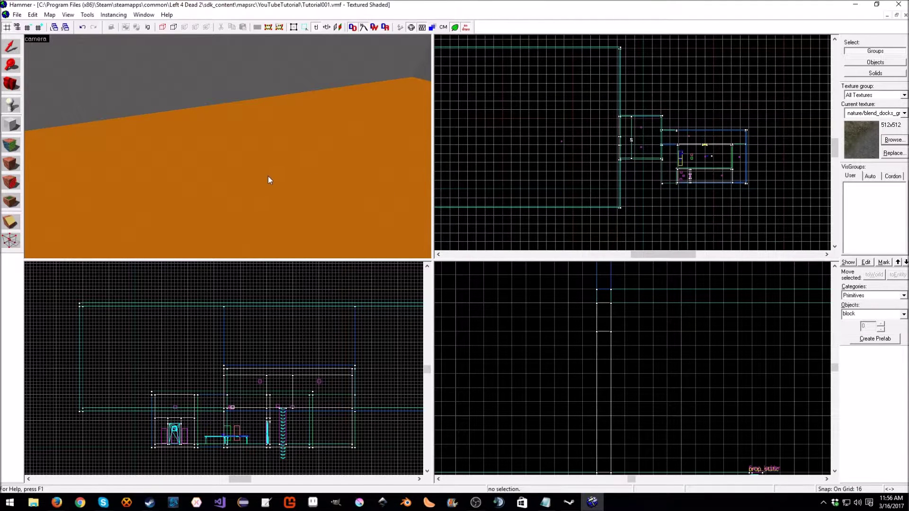
key(z)
key(w)
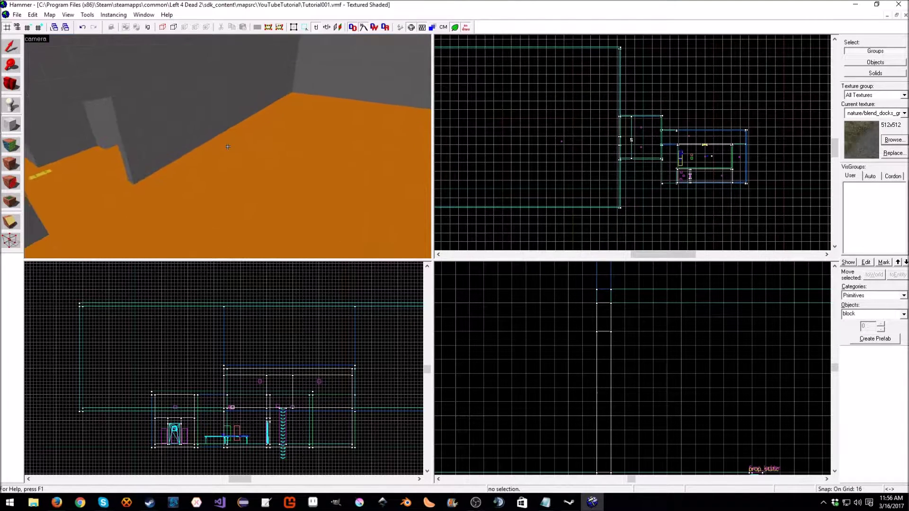
key(d)
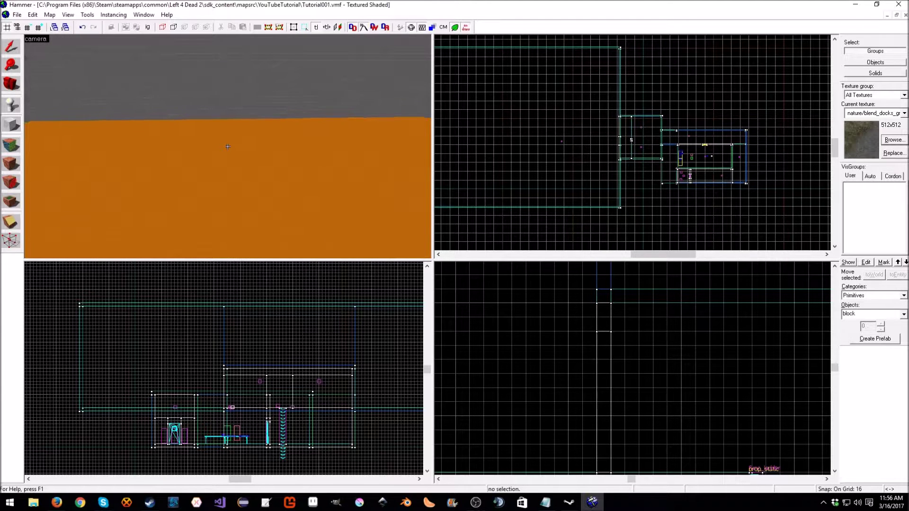
key(Up)
key(w)
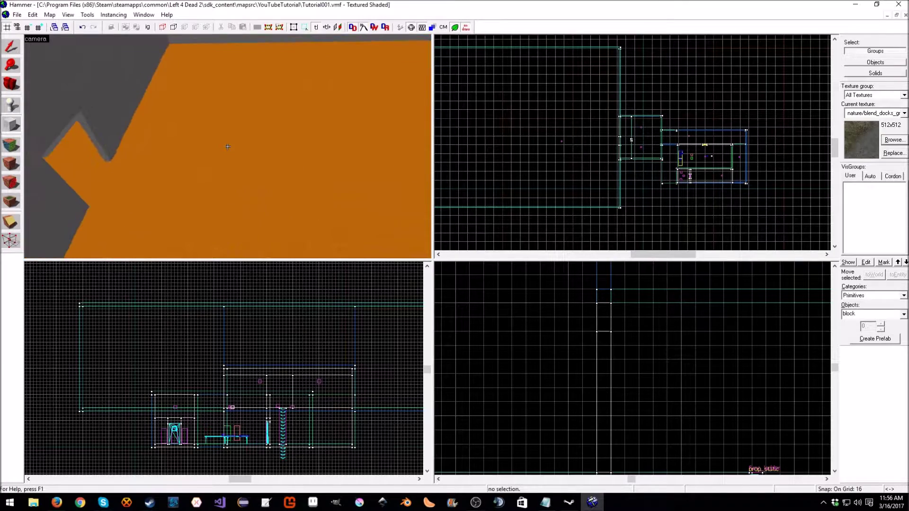
key(z)
scroll(621, 145, up, 6)
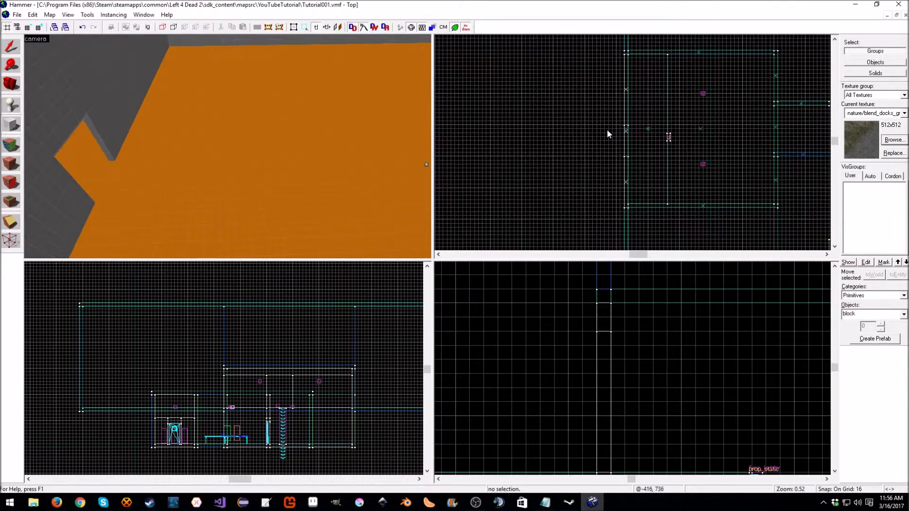
drag(561, 93, 623, 181)
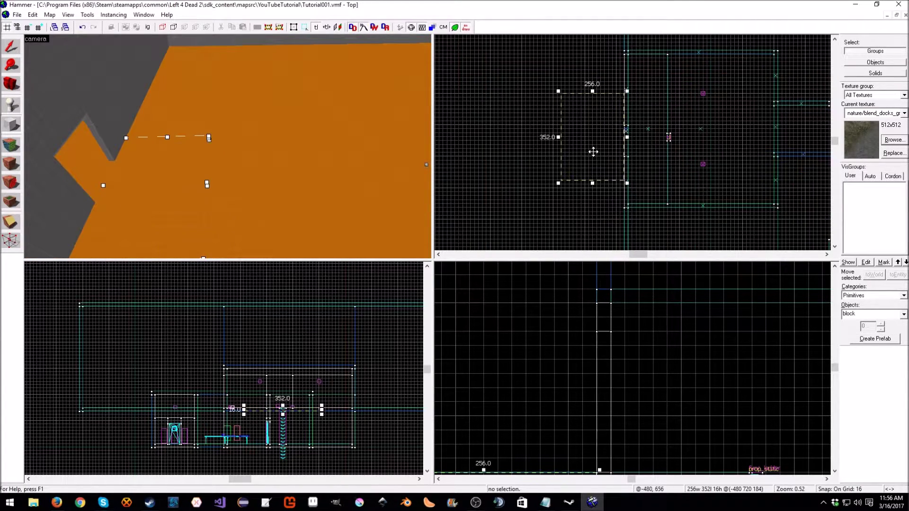
Resize the block outline to 512 by 512 units, keeping its edge against the doorway wall.
scroll(590, 149, up, 2)
drag(549, 132, 530, 132)
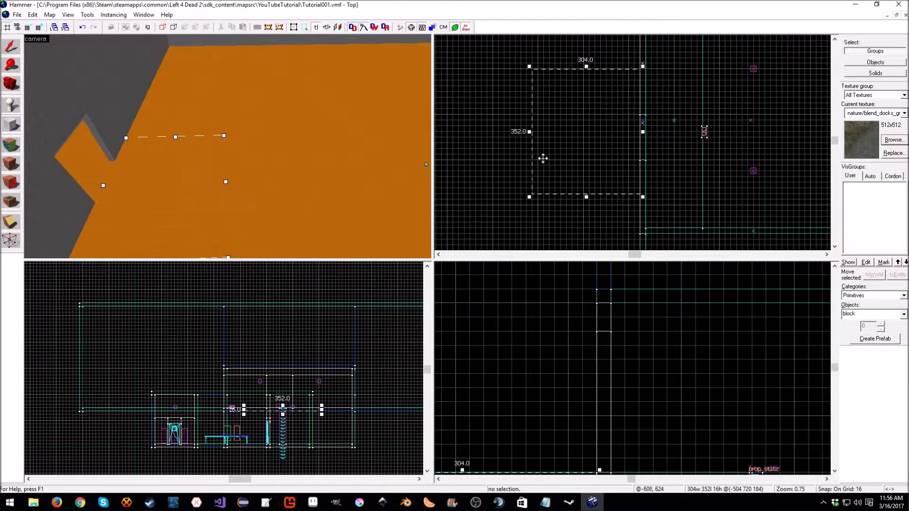
drag(528, 133, 456, 132)
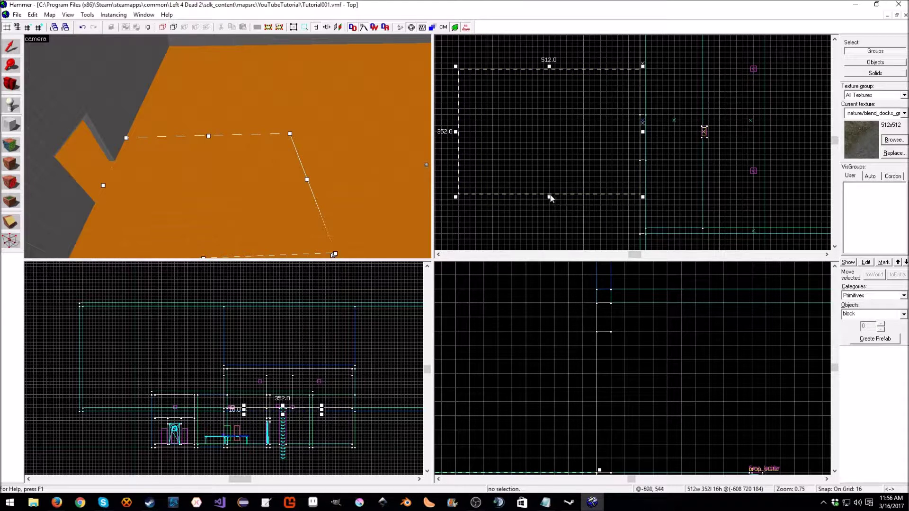
drag(549, 196, 547, 152)
Raise the block outline 16 units so that it sits on top of the orange floor.
key(Up)
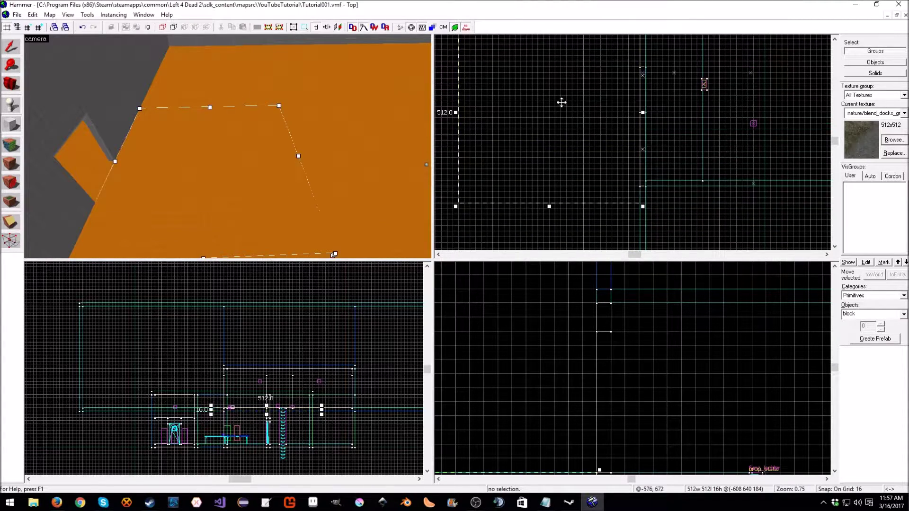
key(Up)
scroll(593, 119, down, 2)
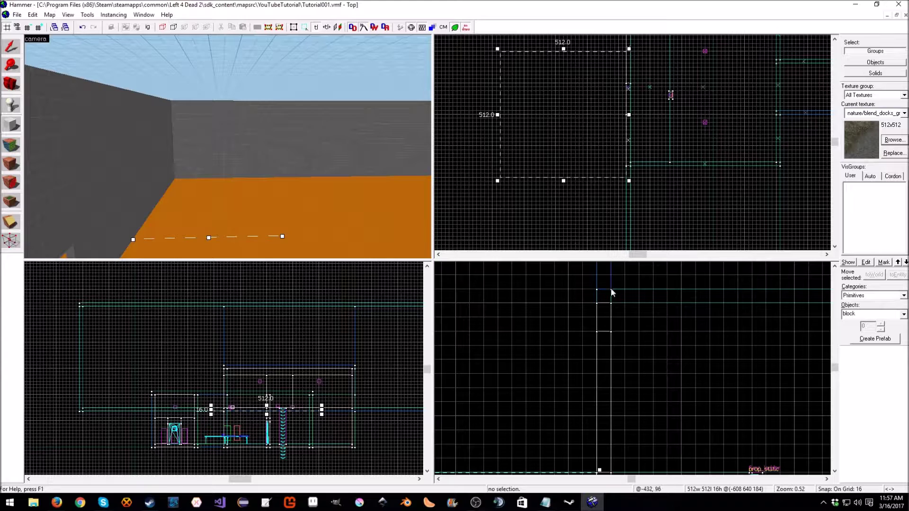
scroll(487, 353, down, 2)
scroll(238, 408, up, 5)
scroll(278, 408, up, 2)
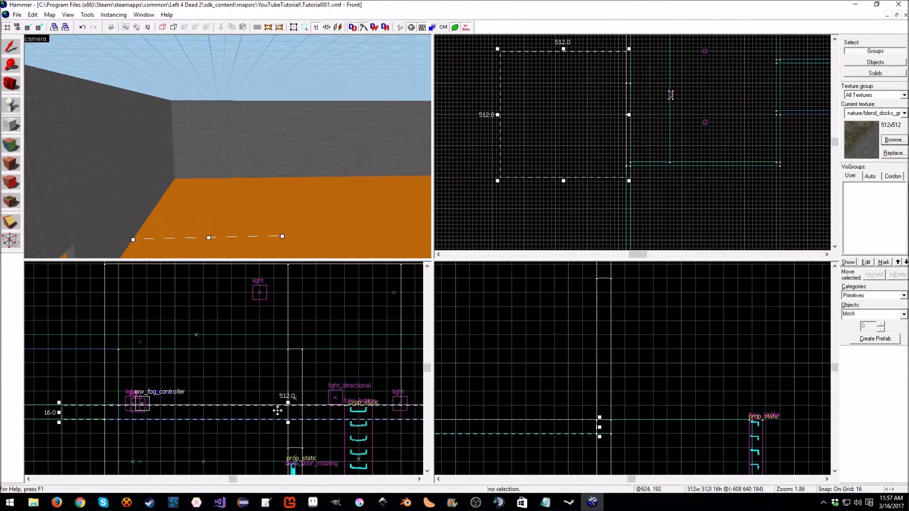
drag(281, 410, 290, 396)
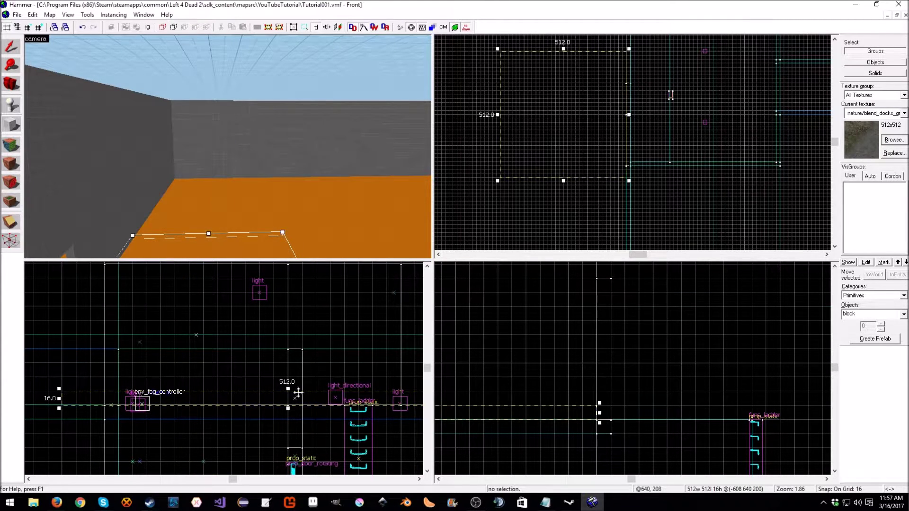
Shift the outline 32 units along the wall to line it up with the doorway, and create the block.
drag(594, 128, 576, 107)
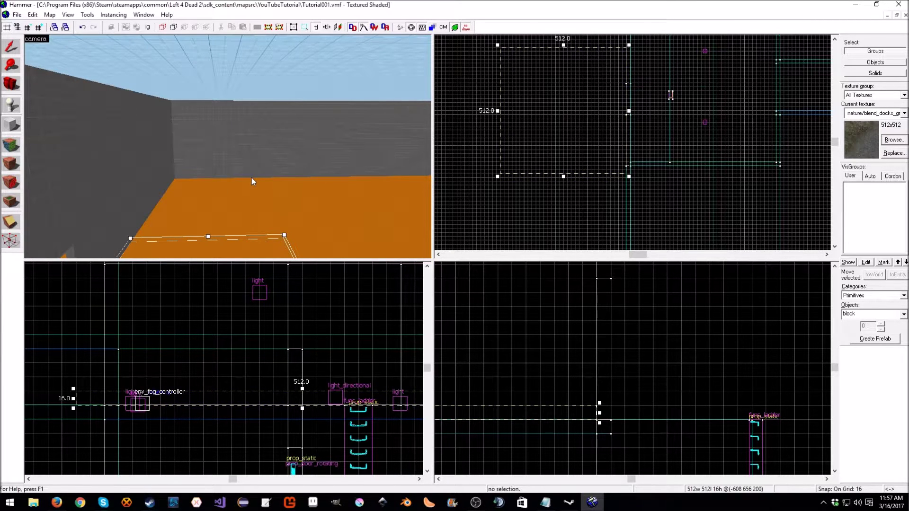
key(z)
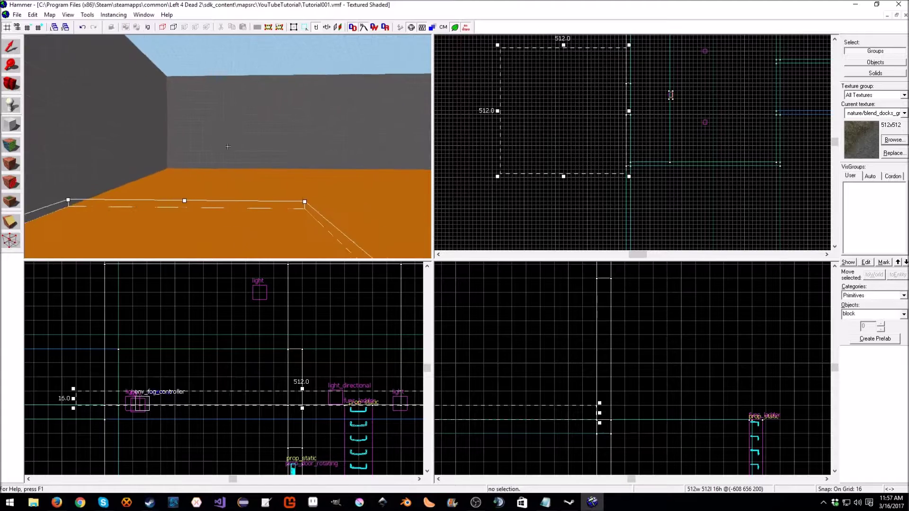
key(d)
key(a)
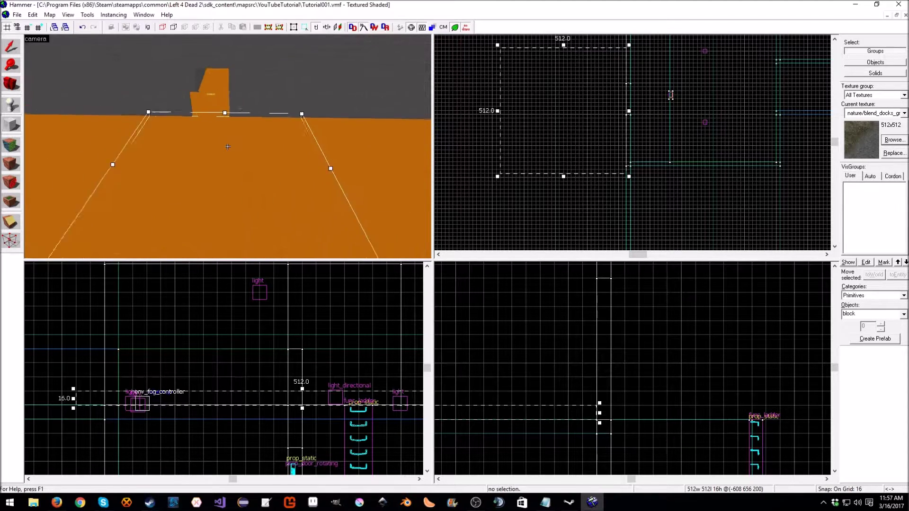
key(z)
drag(573, 94, 571, 90)
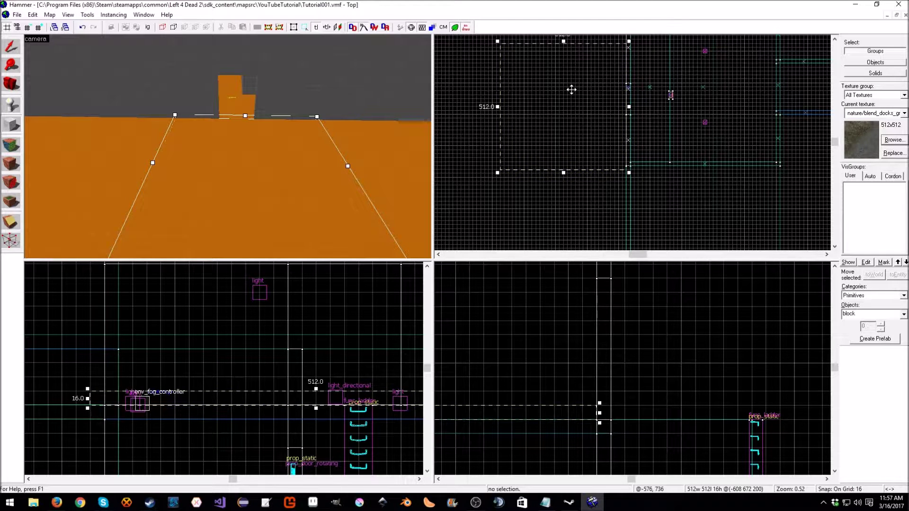
key(z)
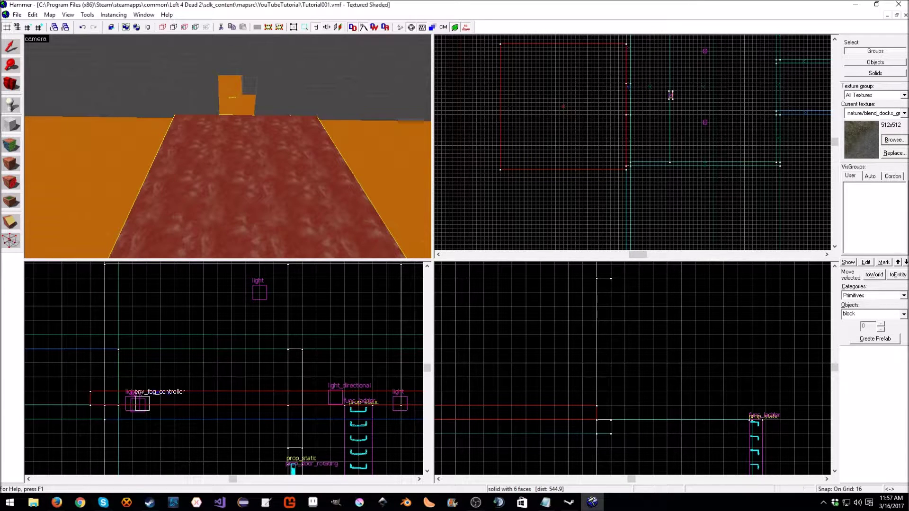
Deselect the new block and inspect its blend-textured top surface up close.
key(w)
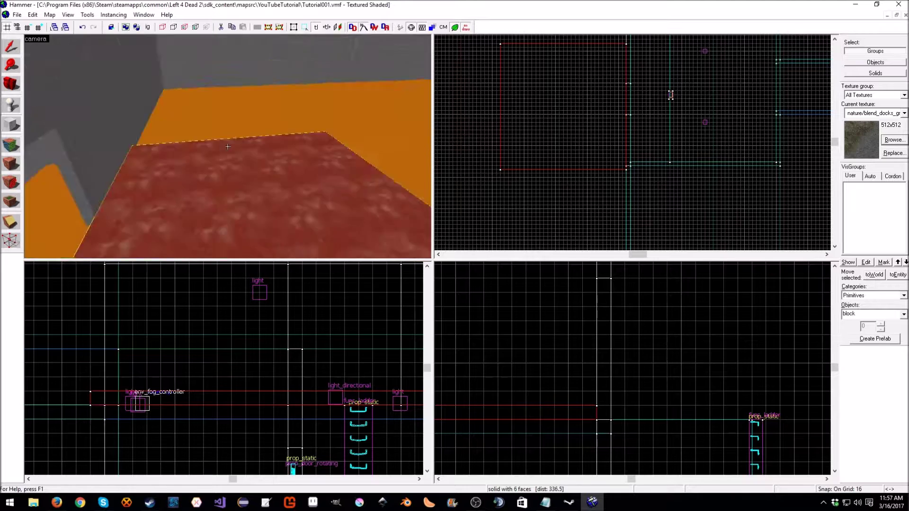
key(z)
click(12, 49)
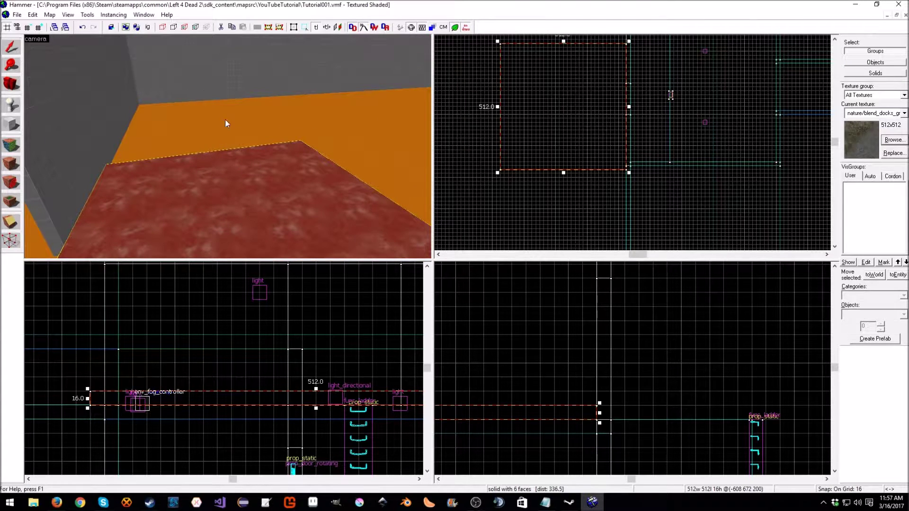
click(666, 206)
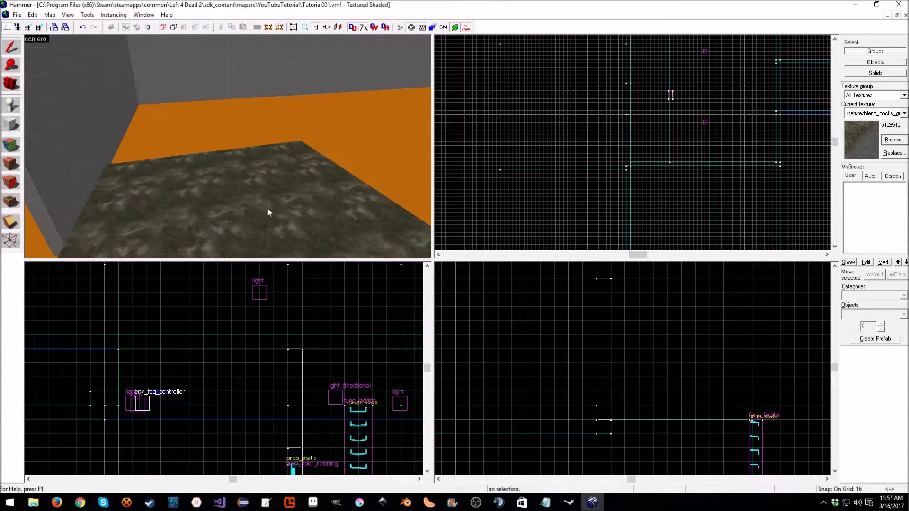
key(z)
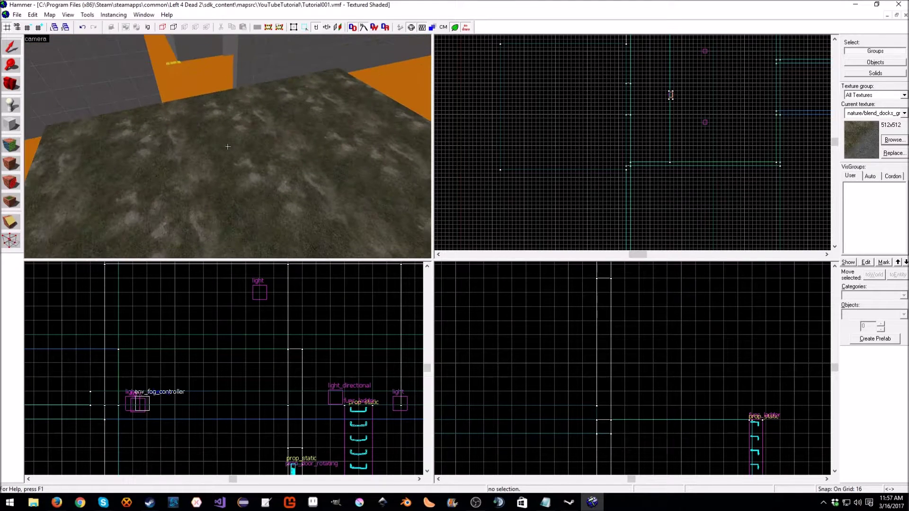
key(z)
click(10, 145)
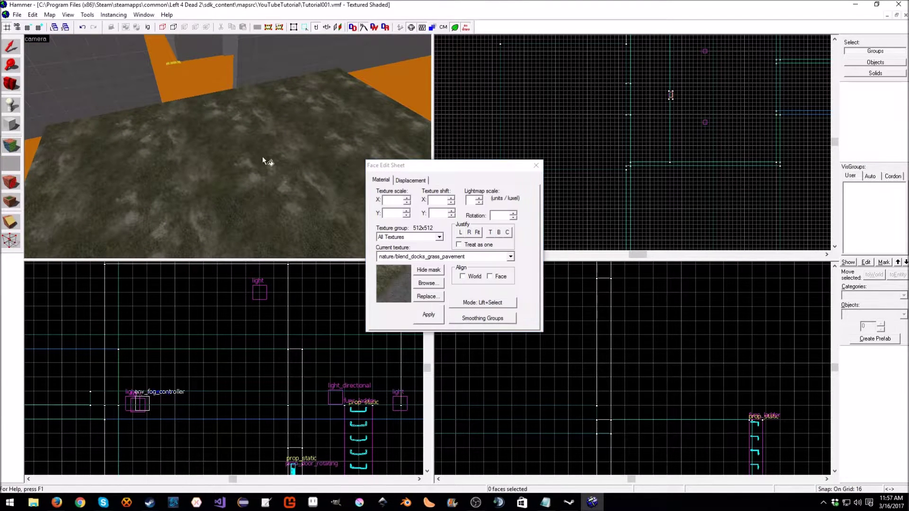
drag(419, 164, 560, 165)
click(292, 160)
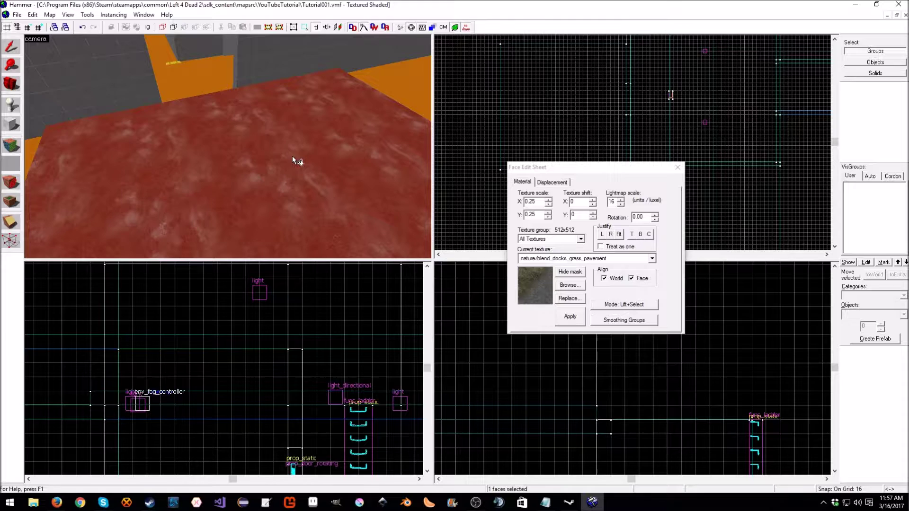
Select the whole ground block for face editing and create a displacement with power 2 from its faces.
click(10, 46)
click(274, 189)
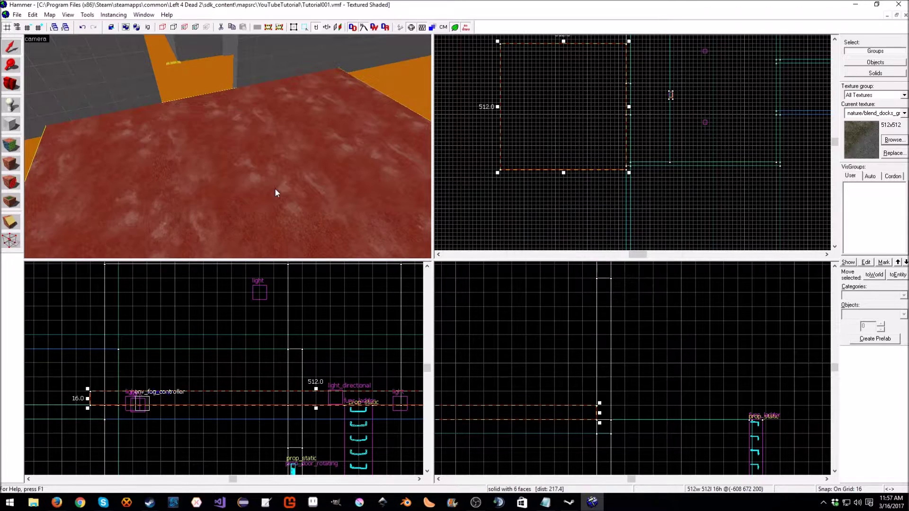
click(10, 145)
click(552, 182)
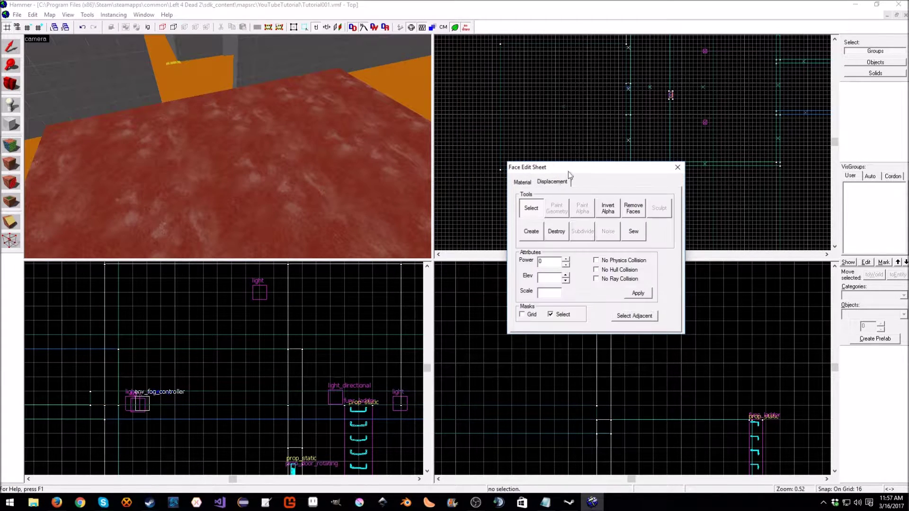
drag(569, 172, 604, 160)
click(567, 219)
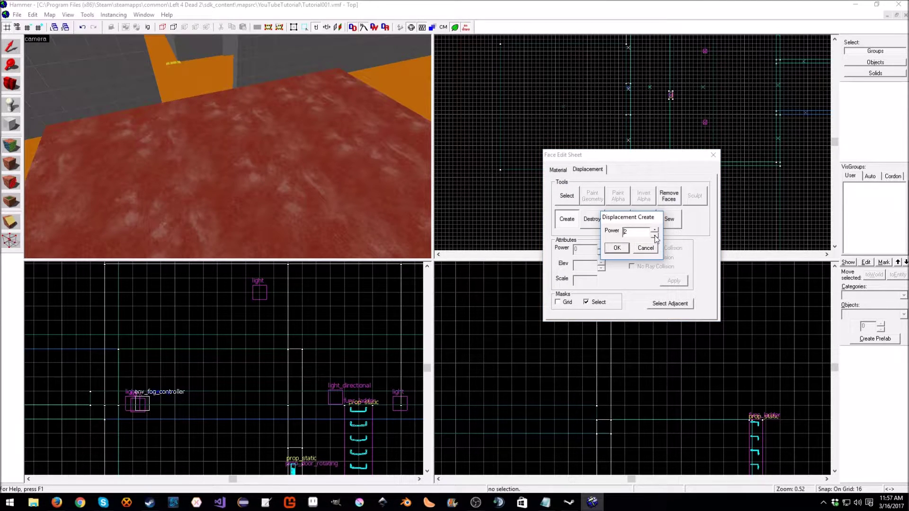
click(626, 249)
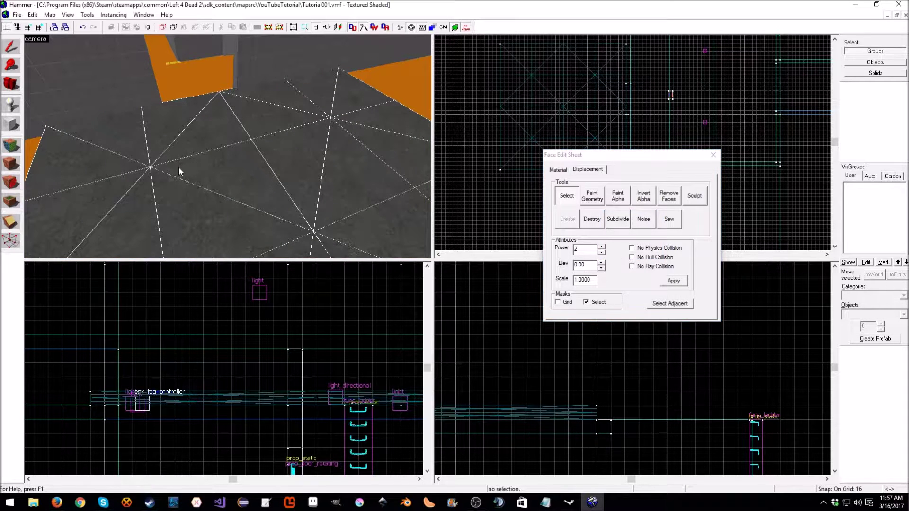
Try displacement powers 3 and 4 on the ground block, and leave the power set to 3.
click(602, 246)
click(674, 281)
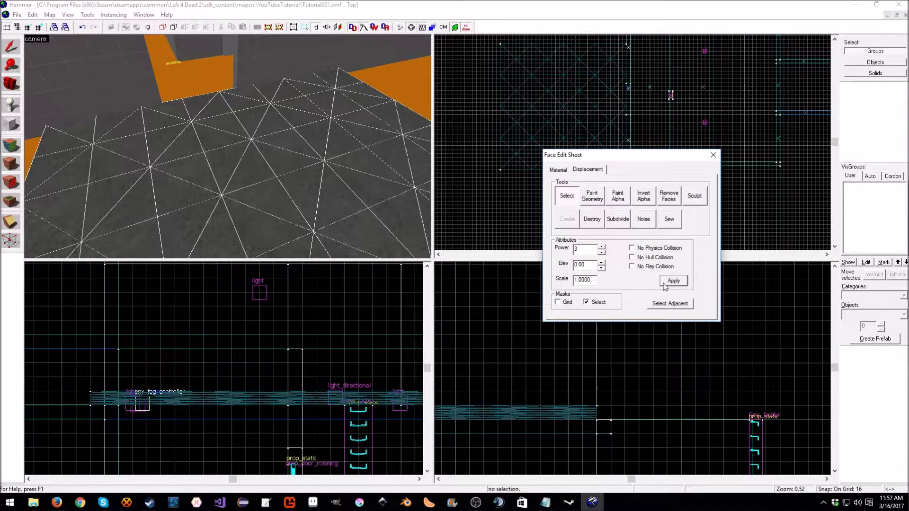
click(602, 246)
click(670, 280)
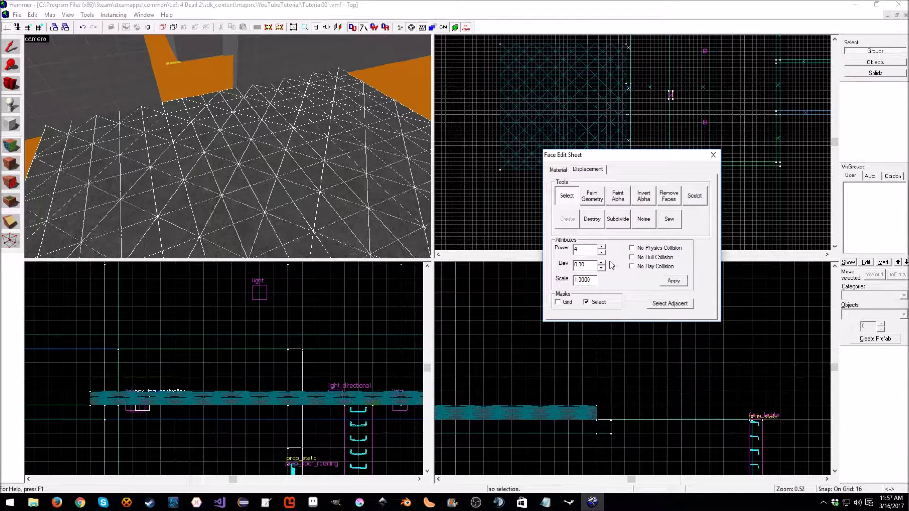
click(601, 252)
click(678, 281)
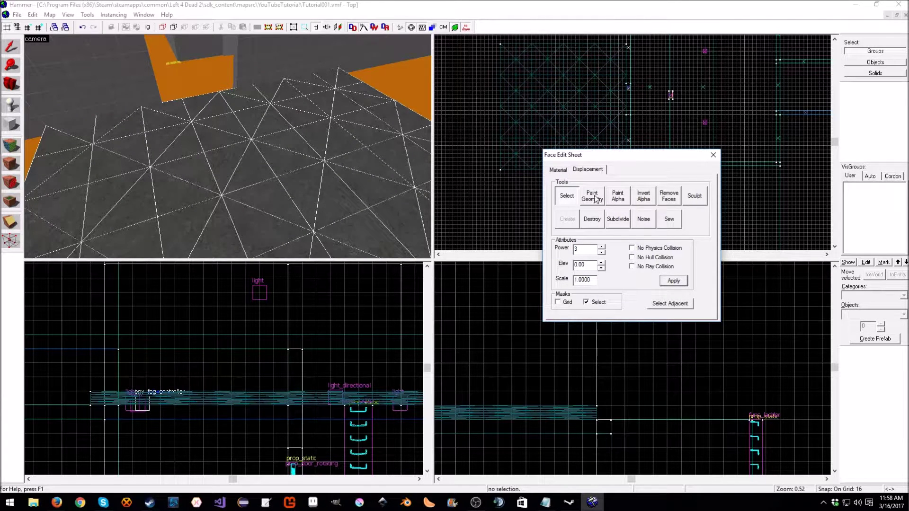
Paint alpha across the middle of the displacement with the Raise/Lower effect at value 25 to blend in grass.
drag(623, 161, 674, 142)
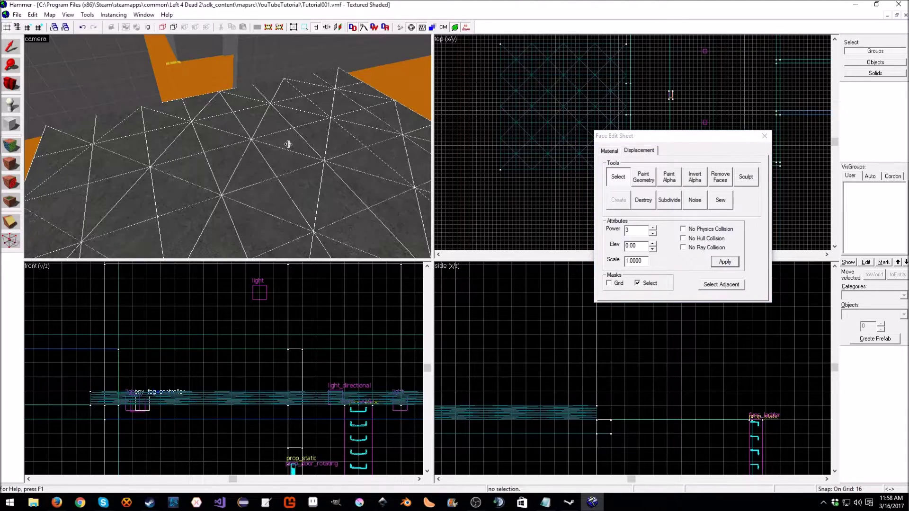
key(w)
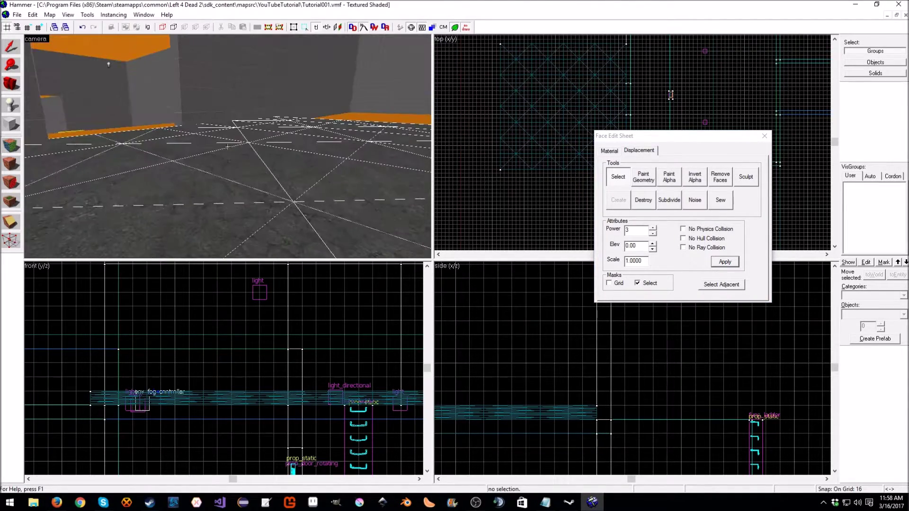
key(s)
key(z)
click(671, 184)
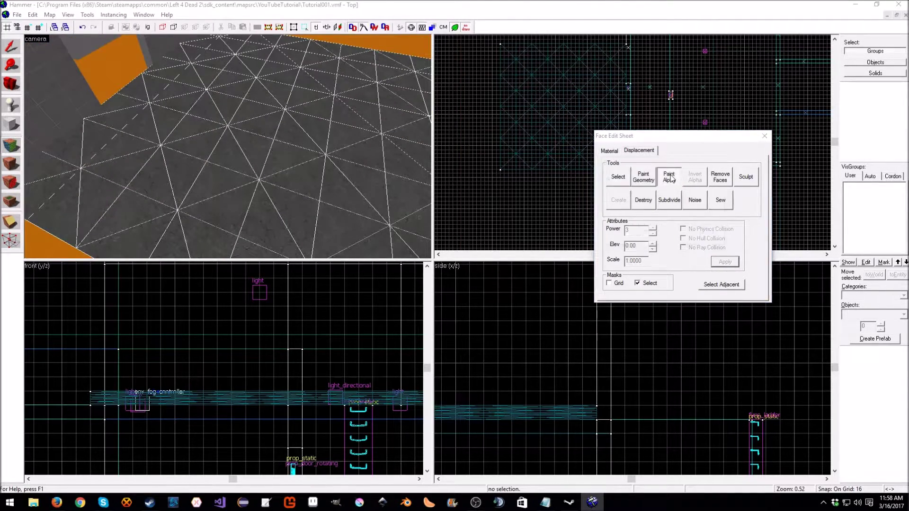
mouse_move(254, 127)
mouse_down()
mouse_move(238, 166)
mouse_move(331, 151)
mouse_up()
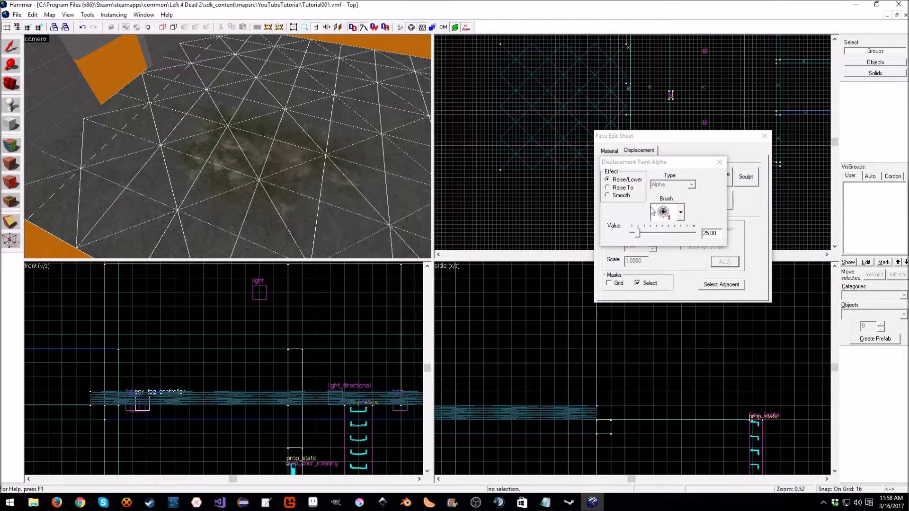
Set the alpha paint value to 69 and paint a wider band of grass across the displacement.
drag(638, 232, 648, 232)
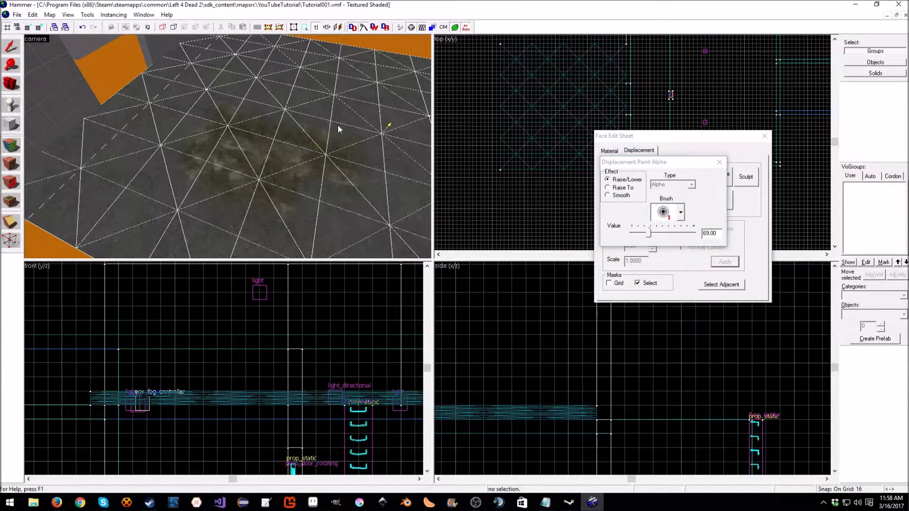
mouse_move(337, 124)
mouse_down()
mouse_move(329, 116)
mouse_move(190, 173)
mouse_move(160, 203)
mouse_move(71, 151)
mouse_up()
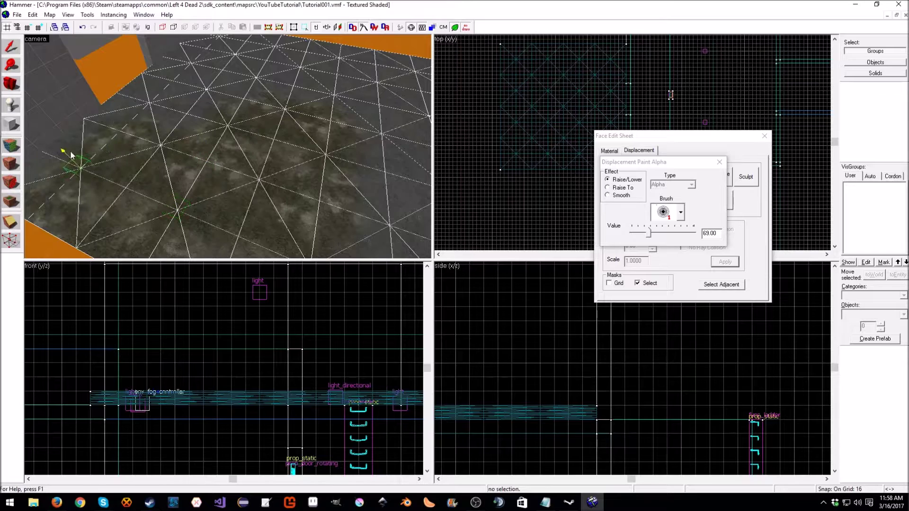
key(z)
key(s)
key(z)
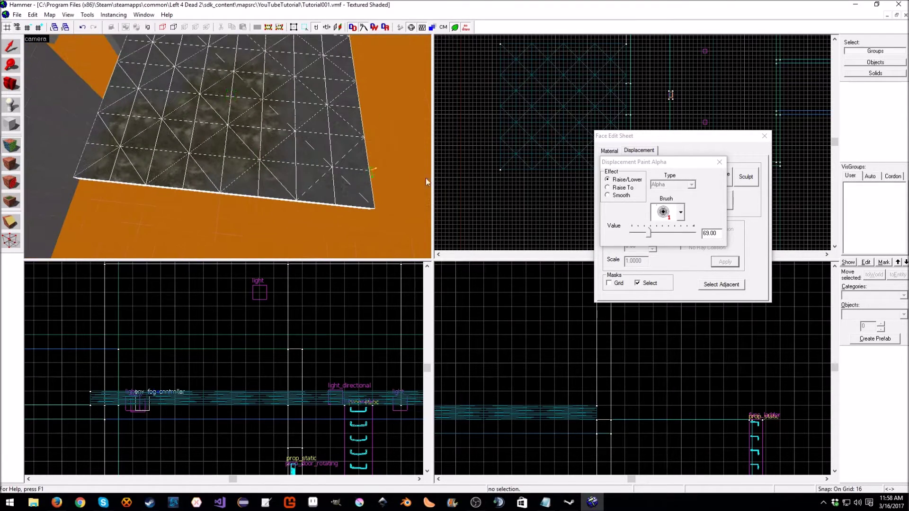
Choose the size 3 brush and paint alpha over the rest of the displacement to cover it with grass.
click(681, 213)
click(664, 246)
mouse_move(300, 163)
mouse_down()
mouse_move(306, 141)
mouse_move(147, 82)
mouse_move(83, 190)
mouse_up()
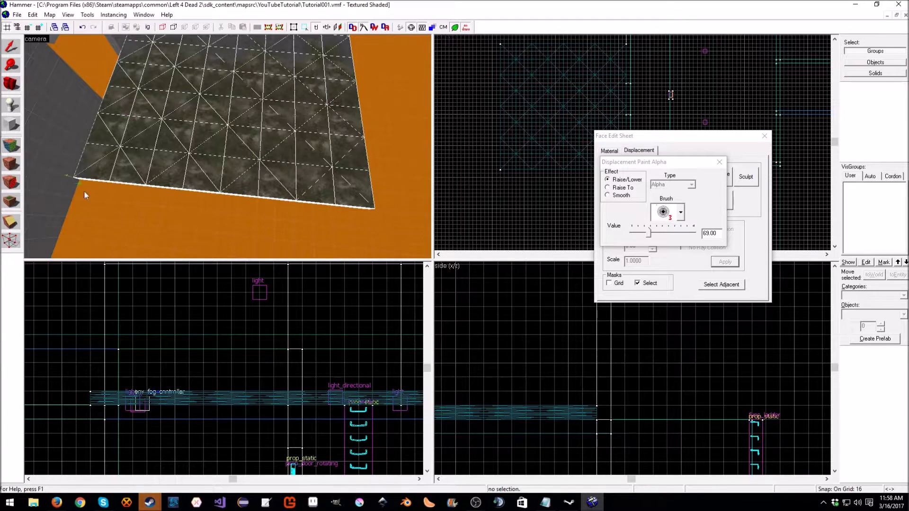
key(z)
key(z)
mouse_move(223, 135)
mouse_down()
mouse_move(172, 122)
mouse_move(335, 148)
mouse_move(314, 233)
mouse_move(168, 239)
mouse_move(217, 207)
mouse_up()
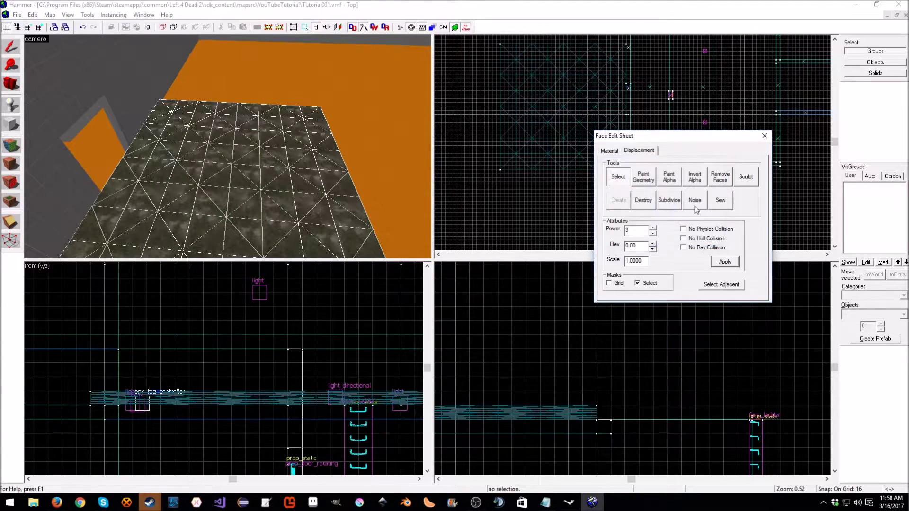
Try inverting the displacement's alpha, and invert it back.
click(695, 176)
click(694, 177)
key(z)
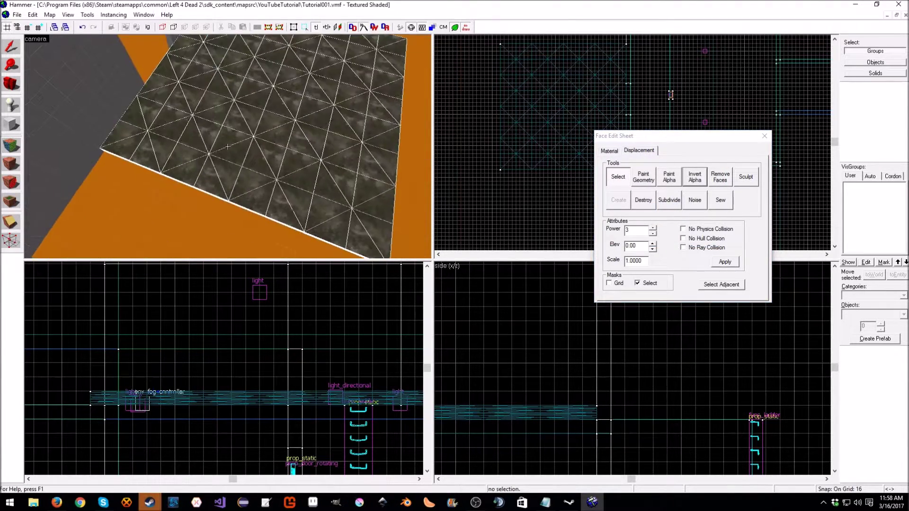
Try raising the ground near the doorway with Paint Geometry at distance 5 and radius 15, undoing each stroke.
key(w)
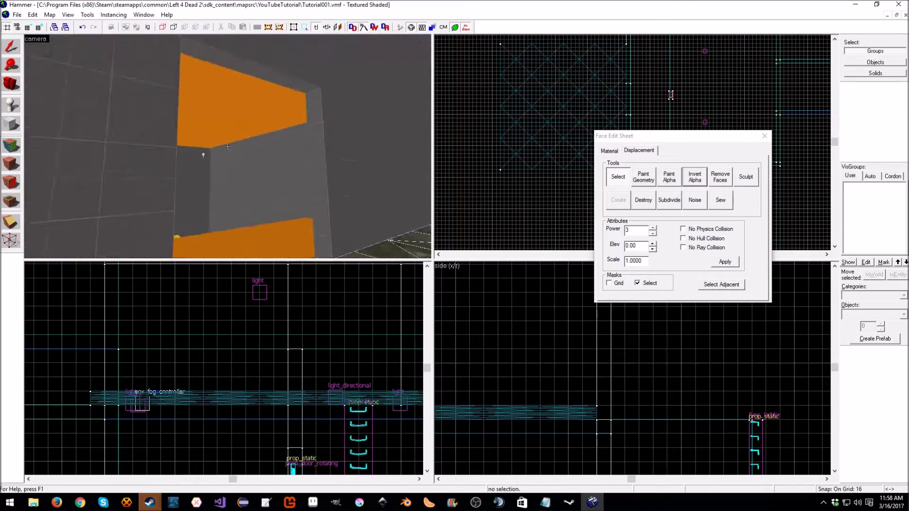
key(w)
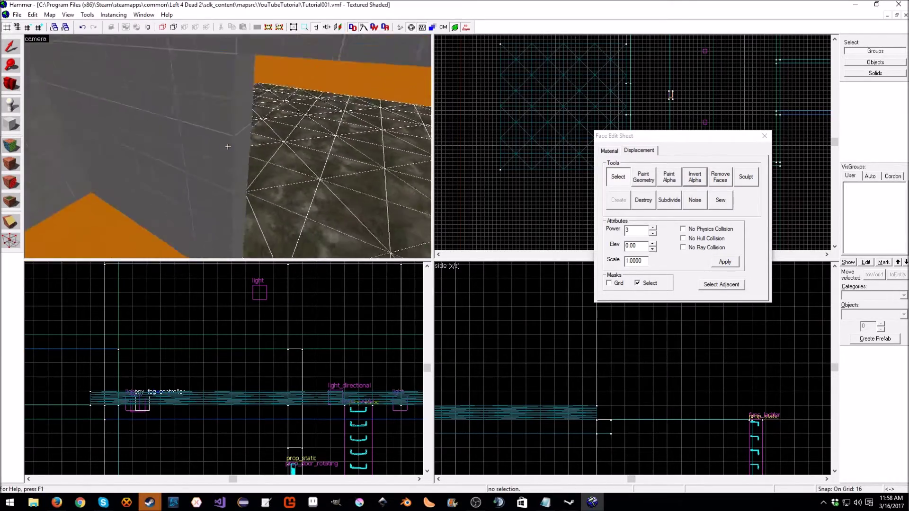
key(s)
key(z)
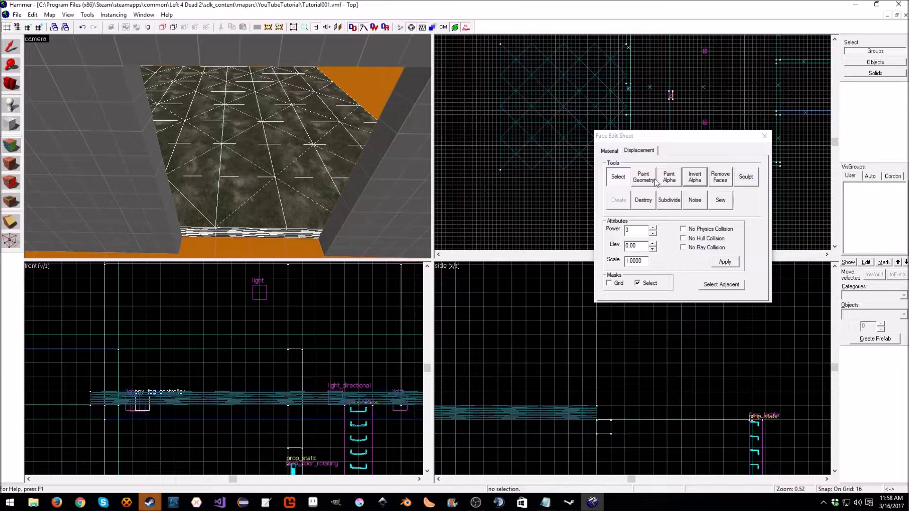
click(646, 182)
mouse_move(642, 157)
mouse_down()
mouse_move(685, 173)
mouse_move(575, 167)
mouse_move(606, 169)
mouse_up()
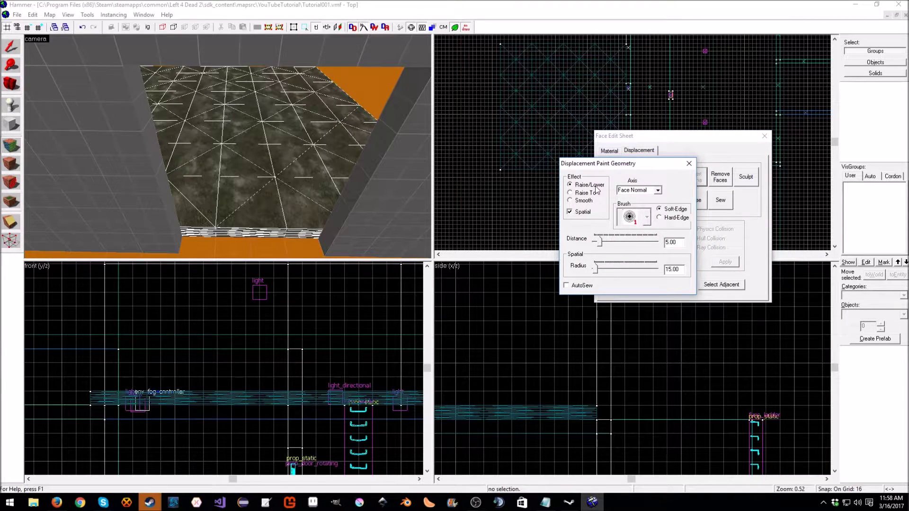
drag(250, 215, 249, 205)
mouse_move(330, 210)
mouse_down()
mouse_move(294, 216)
mouse_move(271, 140)
mouse_up()
key(ctrl+z)
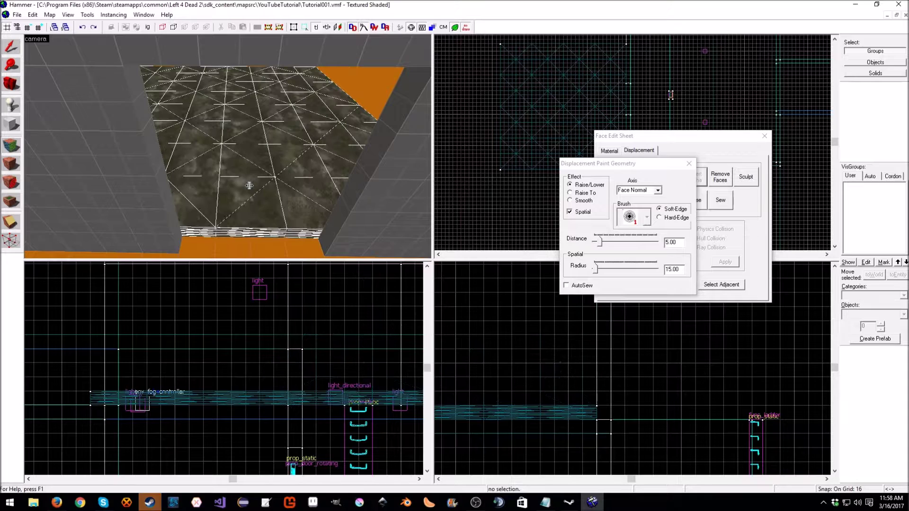
mouse_move(203, 152)
mouse_down()
mouse_move(315, 136)
mouse_move(305, 178)
mouse_move(268, 173)
mouse_up()
key(ctrl+z)
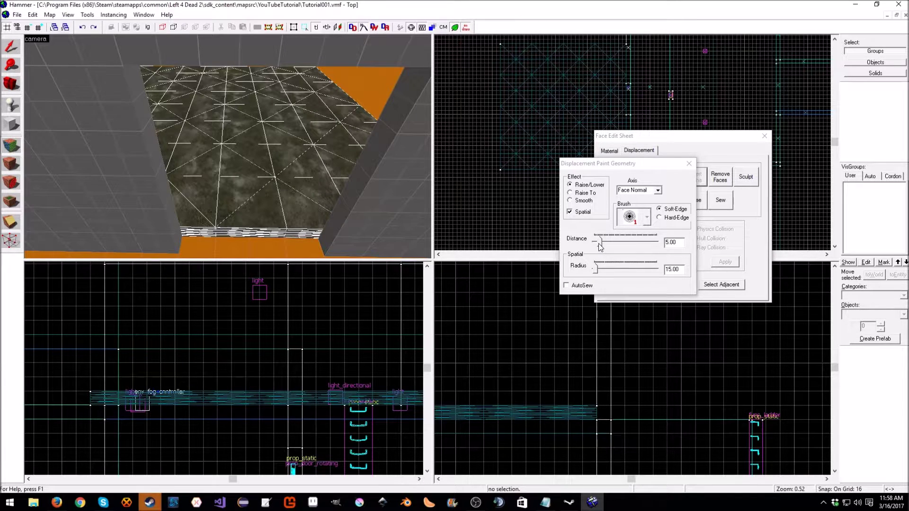
Try raising the ground with the paint distance set to 16, and undo the stroke.
drag(601, 245, 611, 245)
mouse_move(313, 170)
mouse_down()
mouse_move(263, 150)
mouse_move(269, 180)
mouse_up()
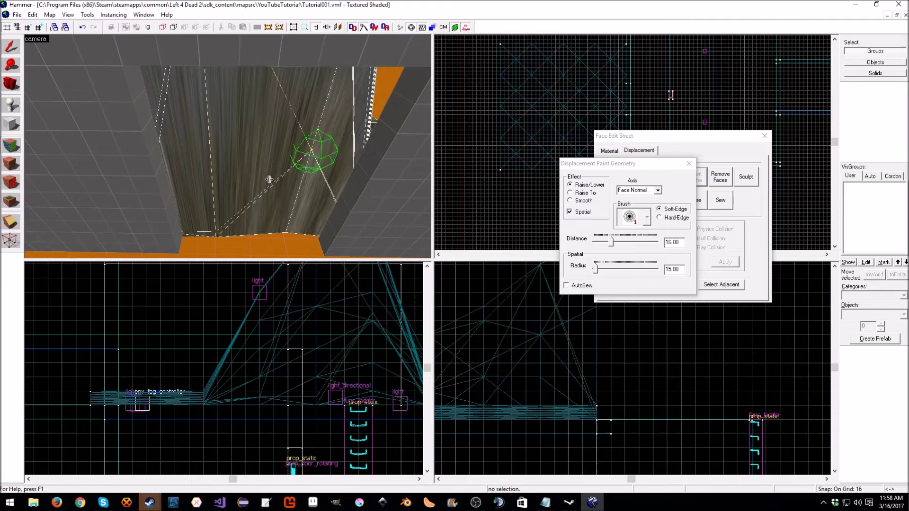
key(ctrl+z)
Try a paint distance of 0.1 to raise the ground slightly at the doorway.
click(594, 243)
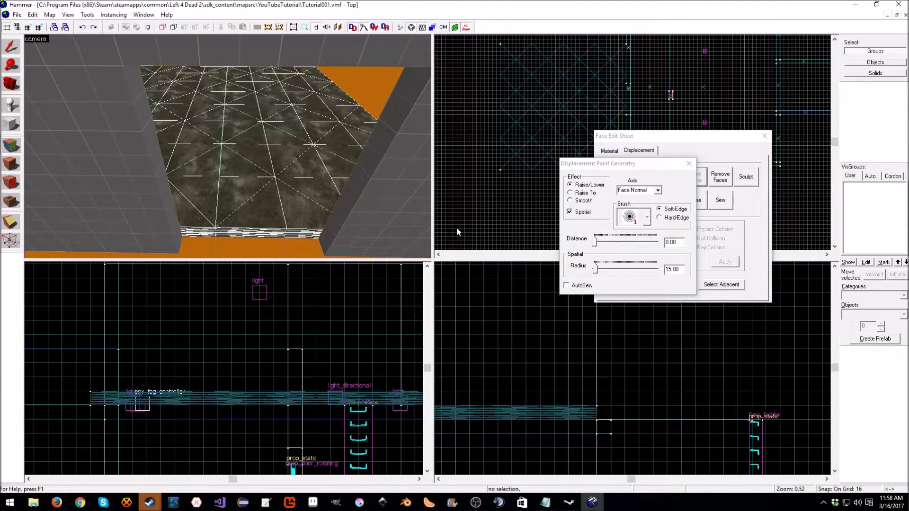
click(680, 242)
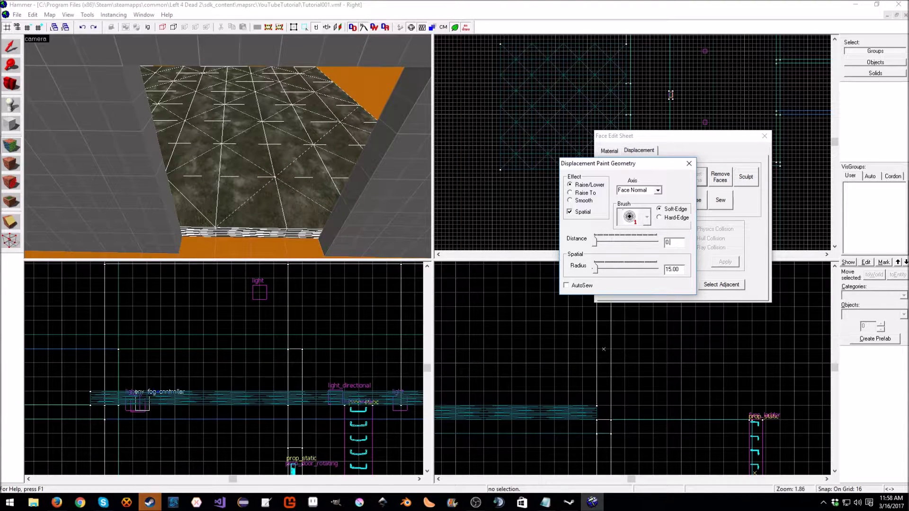
key(Return)
click(650, 181)
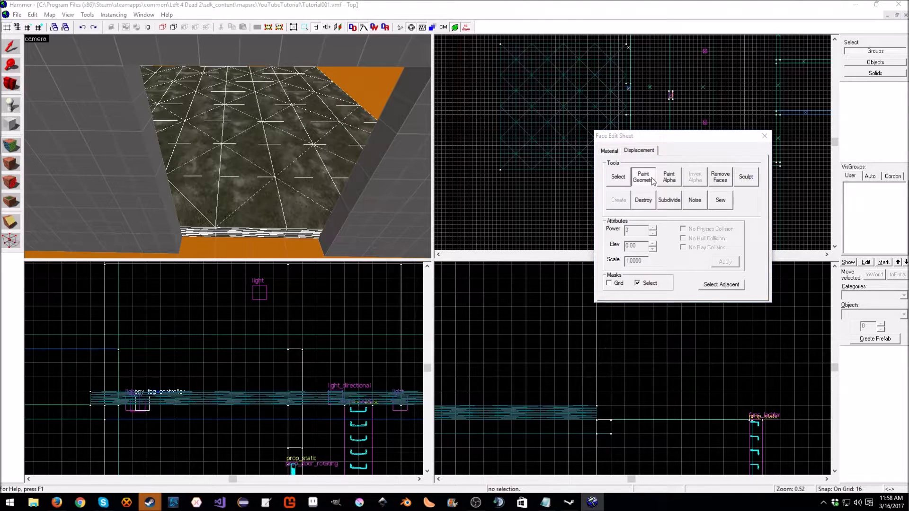
drag(224, 197, 226, 191)
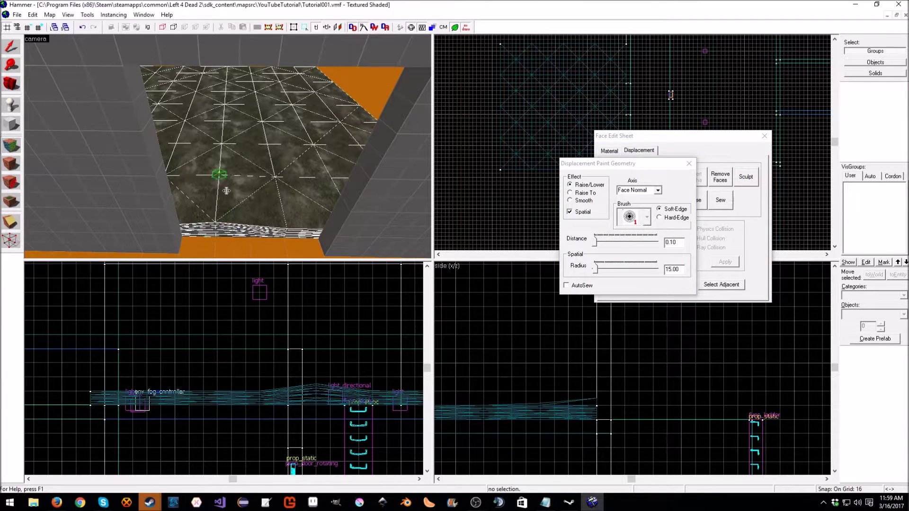
Set the paint distance to 0.5 and lower the displacement's edge along the doorway.
drag(680, 243, 641, 240)
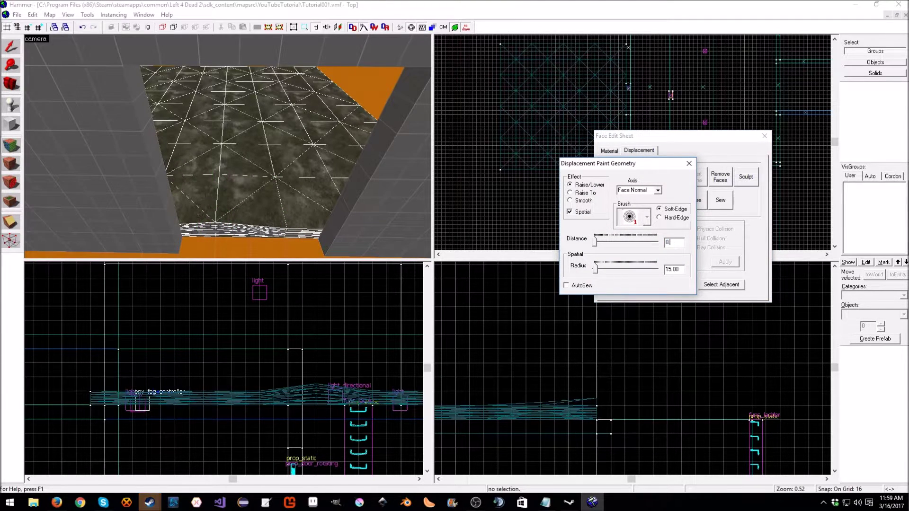
mouse_move(219, 171)
mouse_down()
mouse_move(211, 207)
mouse_move(297, 203)
mouse_move(322, 191)
mouse_up()
key(ctrl+z)
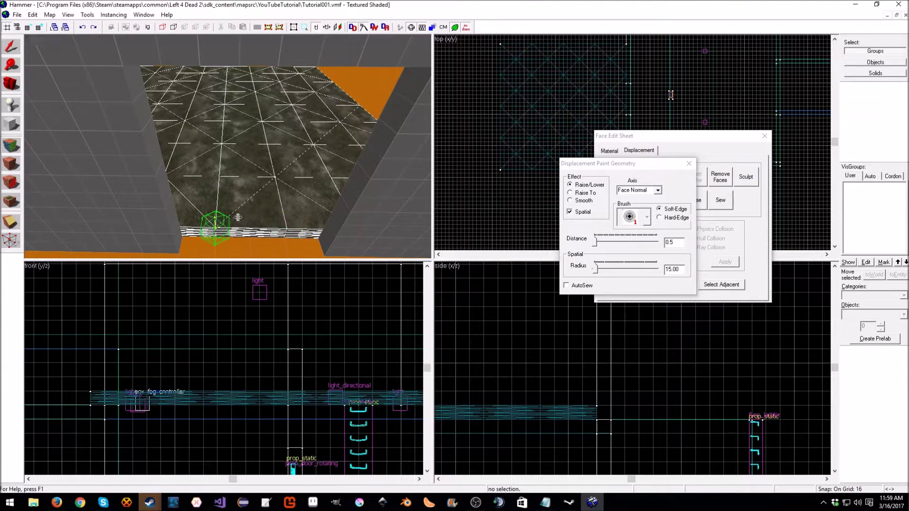
mouse_move(237, 217)
mouse_down()
mouse_move(230, 165)
mouse_move(234, 246)
mouse_move(228, 146)
mouse_move(215, 234)
mouse_up()
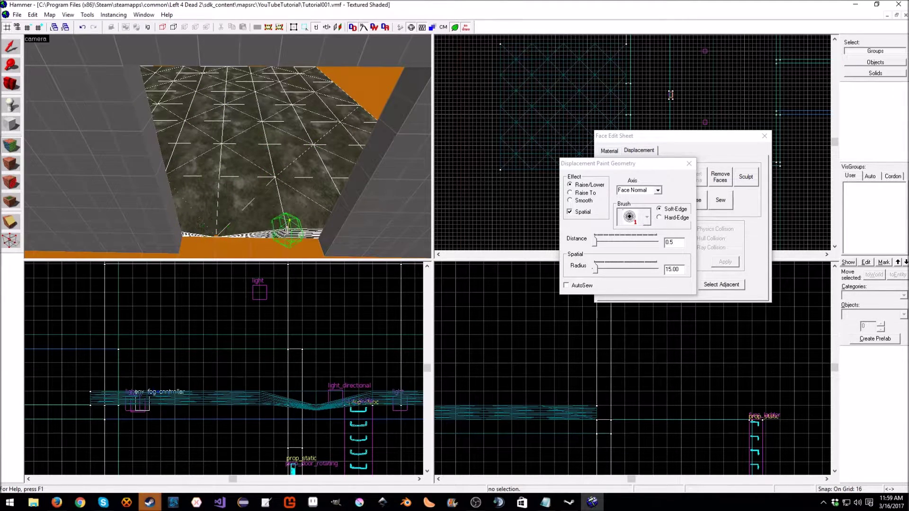
drag(287, 229, 228, 147)
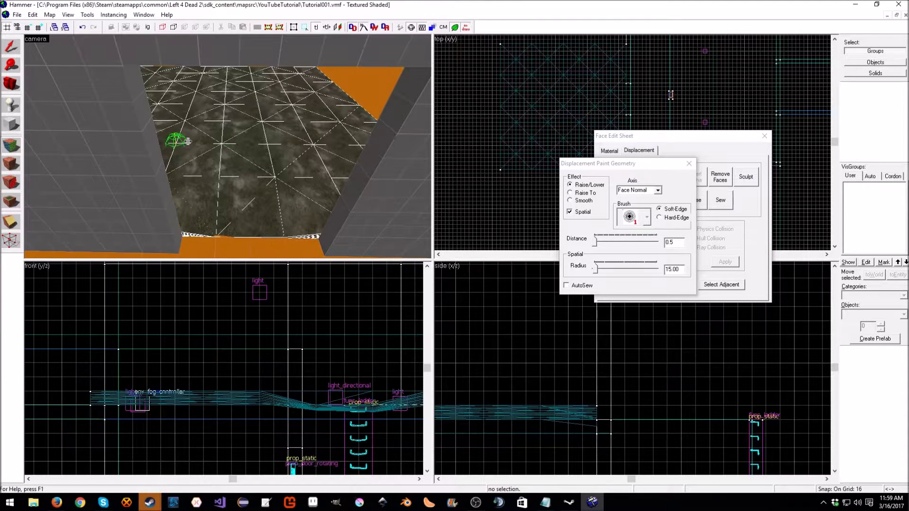
drag(214, 228, 229, 147)
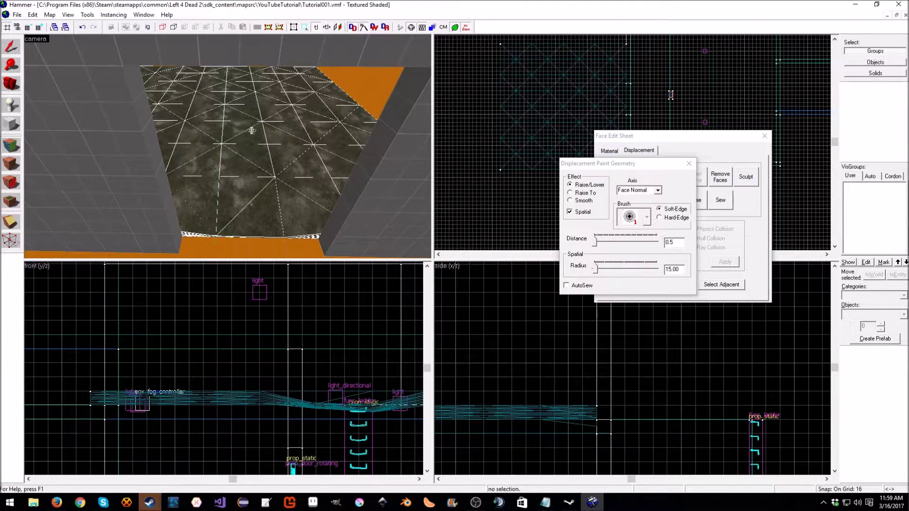
Raise uneven bumps in the ground just beyond the doorway with the Raise/Lower effect.
key(z)
key(w)
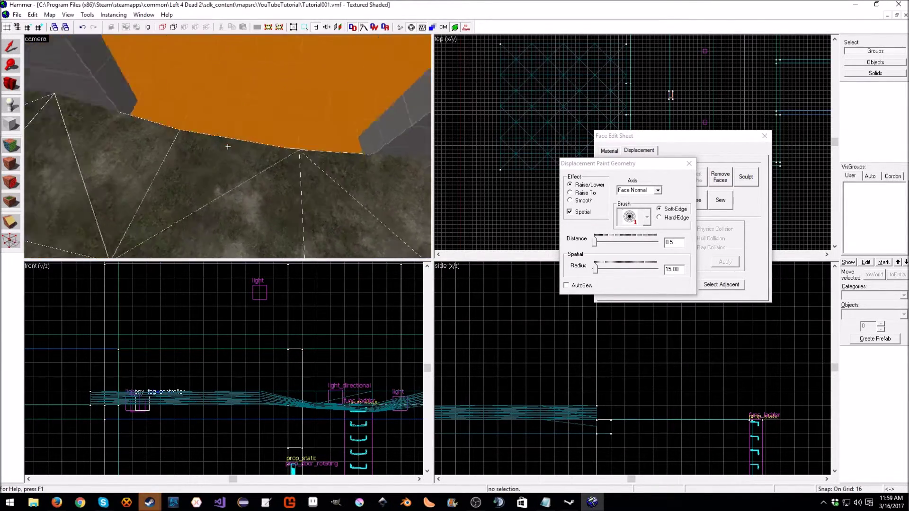
key(w)
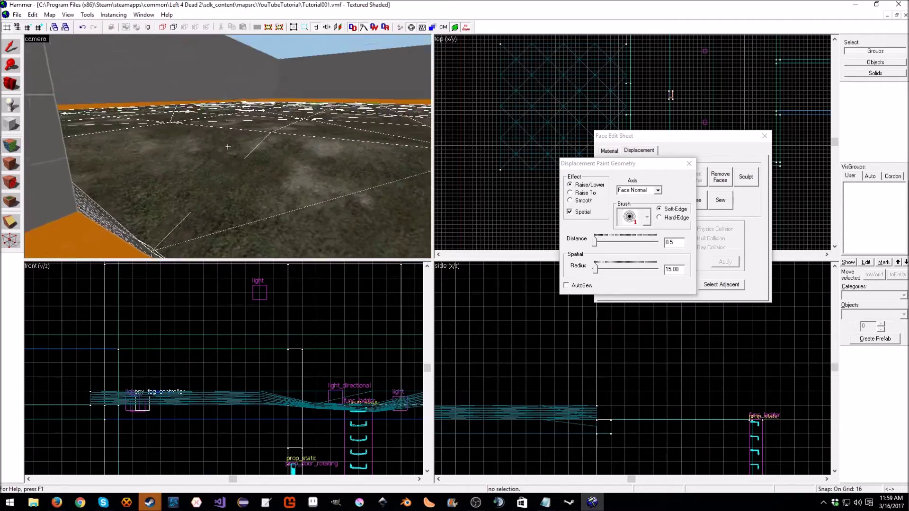
key(s)
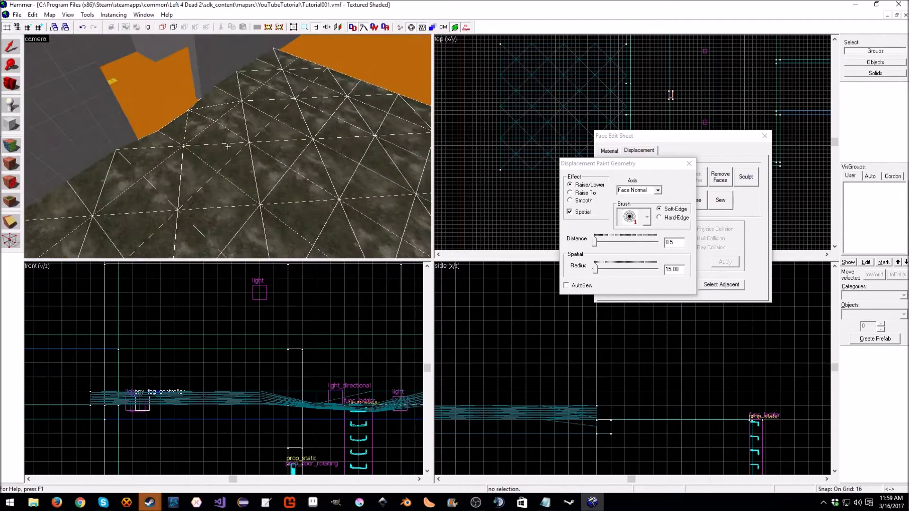
drag(228, 147, 227, 147)
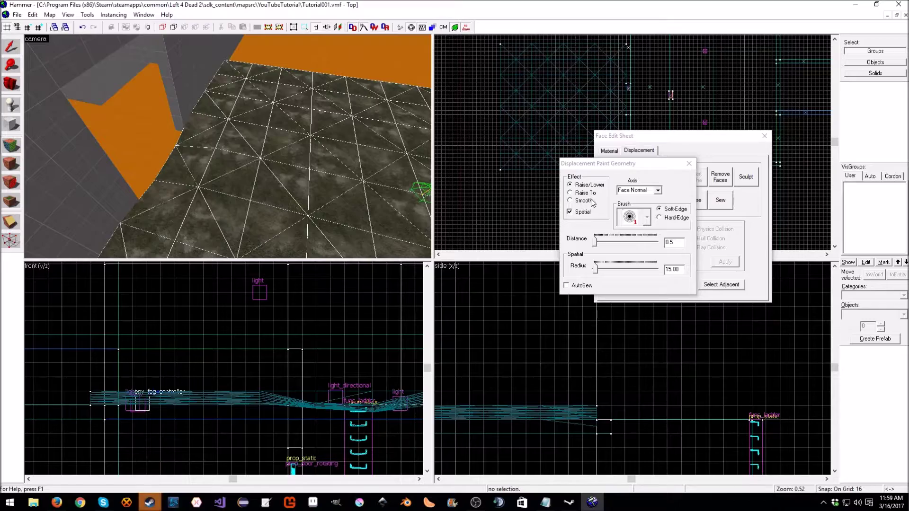
mouse_move(383, 156)
mouse_down()
mouse_move(374, 185)
mouse_move(321, 182)
mouse_up()
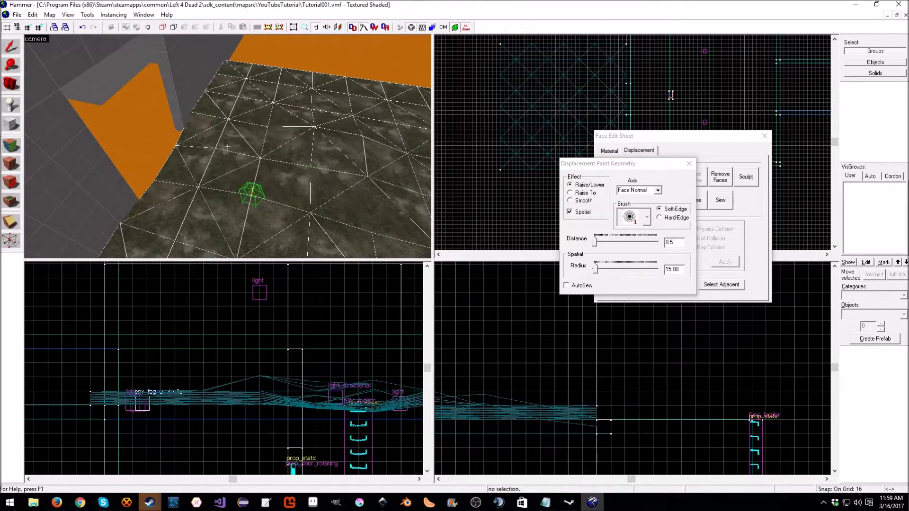
Raise more bumps across the remaining part of the displacement, out towards its outer edges.
key(s)
key(w)
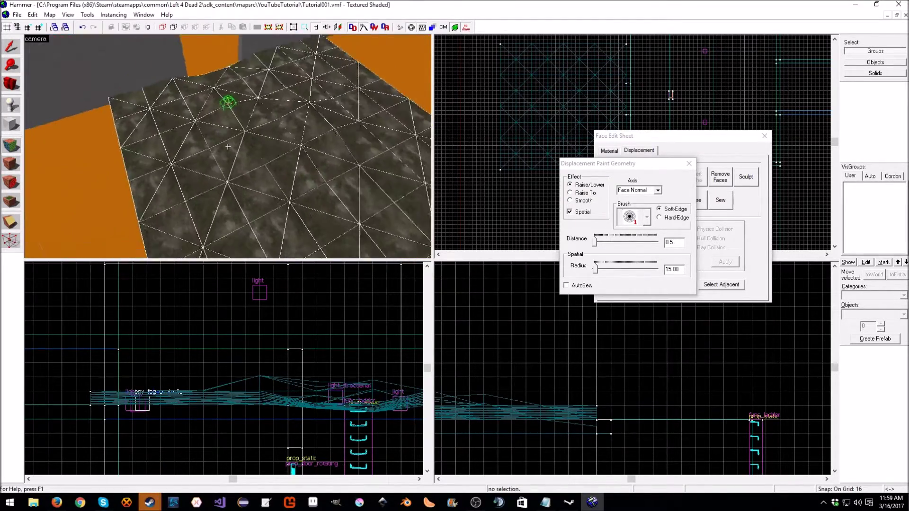
drag(227, 146, 228, 147)
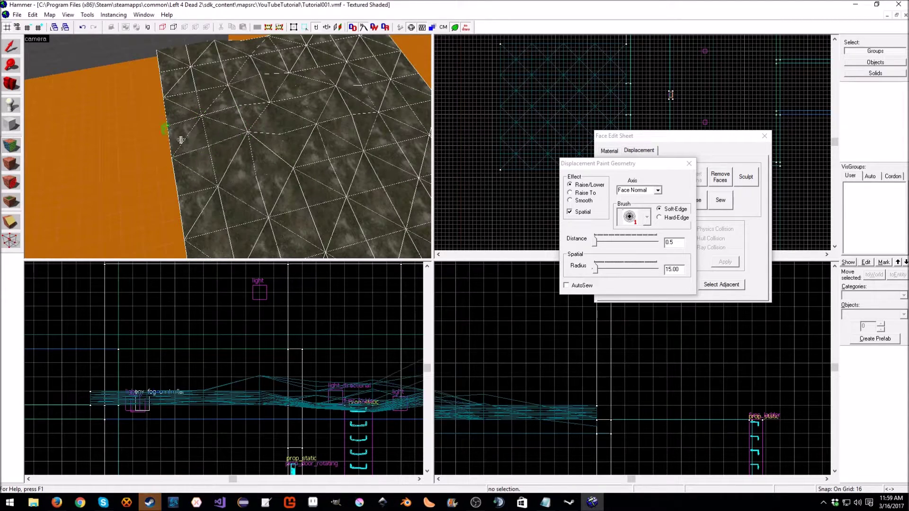
mouse_move(232, 111)
mouse_down()
mouse_move(286, 109)
mouse_move(346, 135)
mouse_up()
key(z)
key(z)
drag(265, 135, 309, 121)
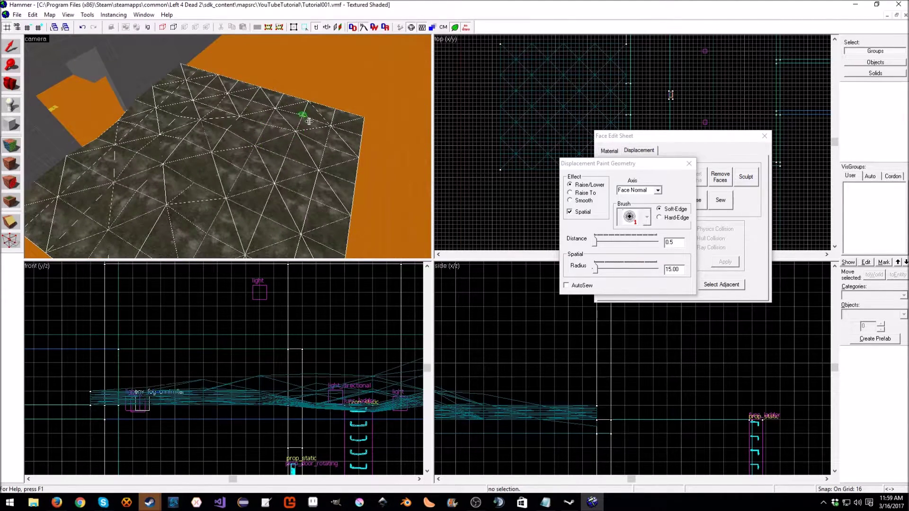
Try larger spatial brush radii of 103 and 32 on the displacement, and undo the stroke.
drag(599, 271, 605, 272)
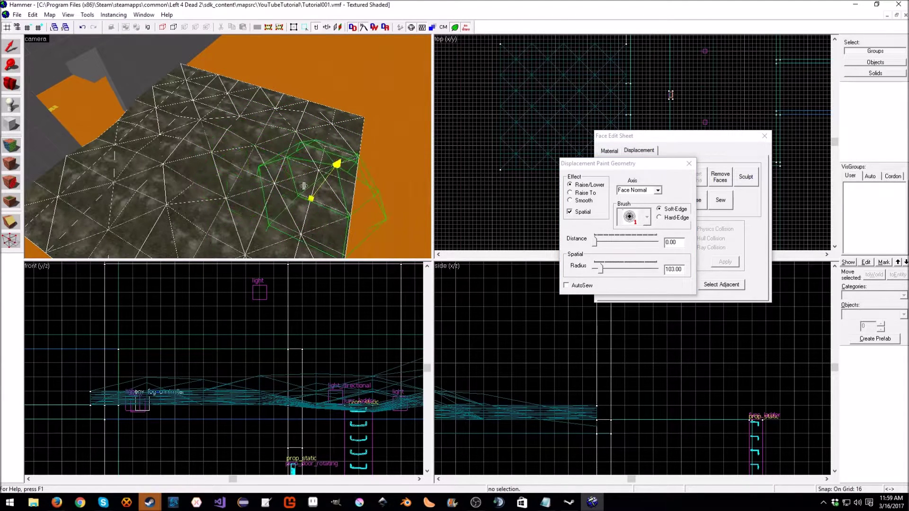
drag(601, 271, 596, 270)
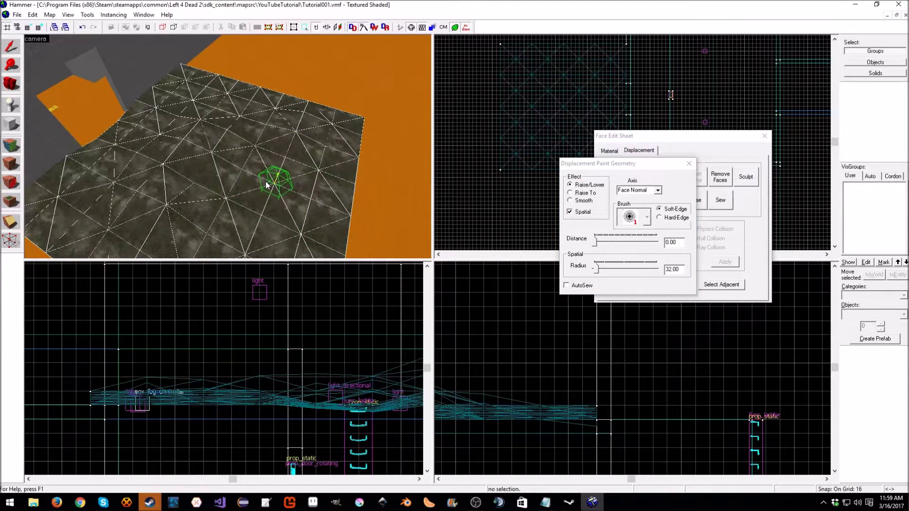
ctrl+drag(228, 146, 228, 146)
key(ctrl+z)
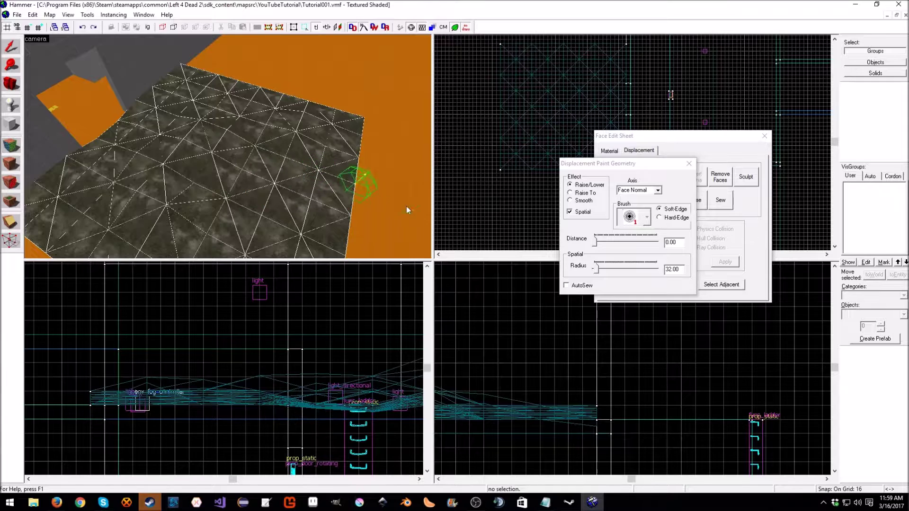
Set the spatial brush radius to 15 and leave displacement editing by switching to the Selection tool.
drag(678, 271, 638, 270)
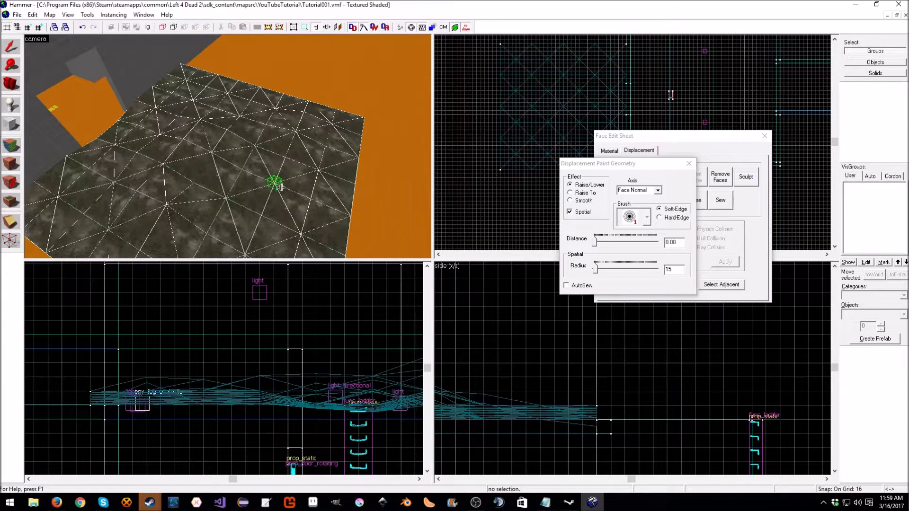
alt+drag(281, 188, 229, 146)
click(10, 46)
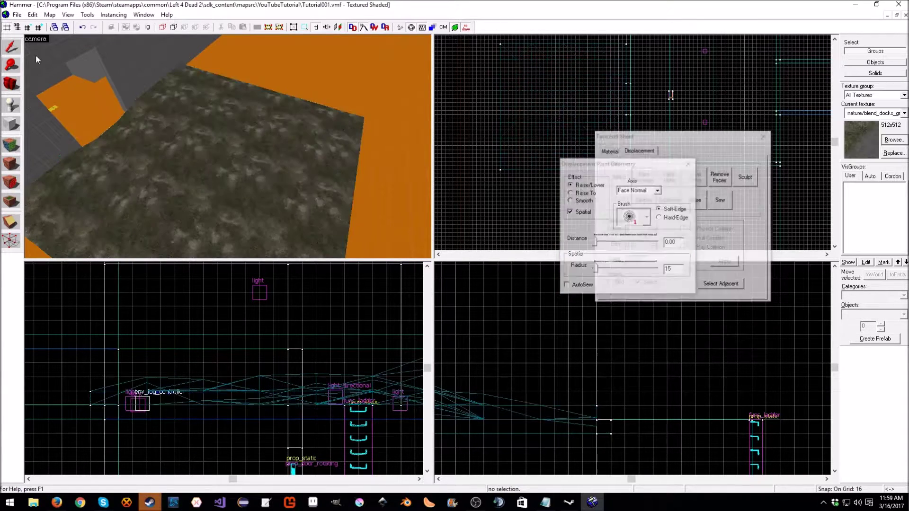
Raise a bump on the ground displacement with the Raise/Lower effect at distance 0.5 and spatial radius 15.
click(269, 151)
click(11, 146)
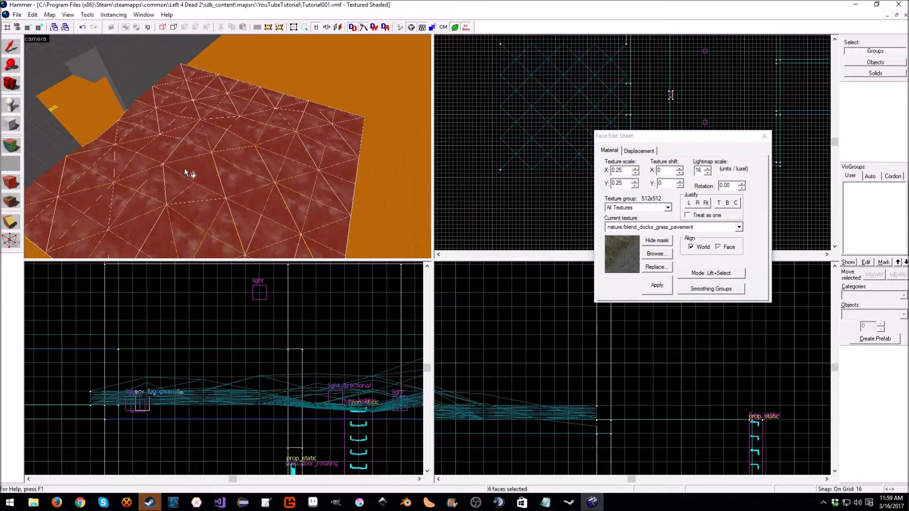
click(639, 151)
click(644, 178)
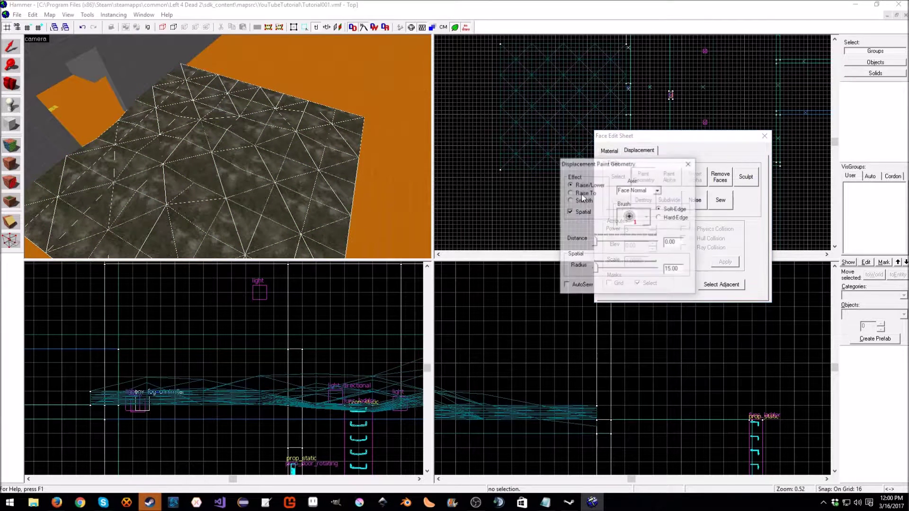
click(683, 247)
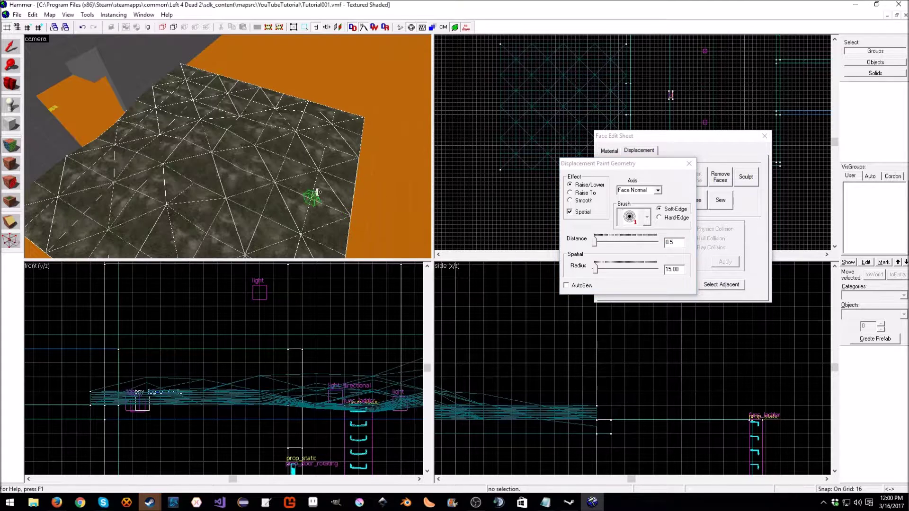
mouse_move(274, 199)
mouse_down()
mouse_move(277, 177)
mouse_move(303, 232)
mouse_up()
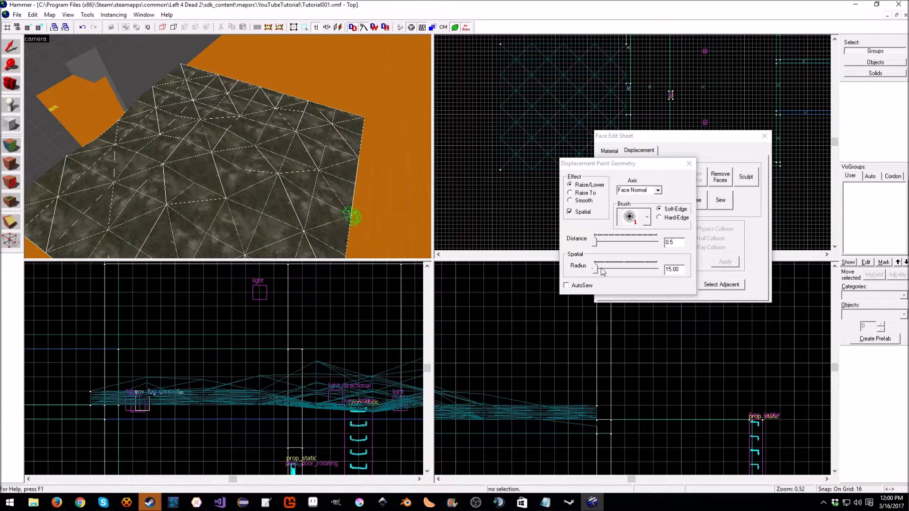
Enlarge the spatial brush radius to 56 and raise broader bumps on the displacement.
drag(596, 268, 597, 268)
click(674, 242)
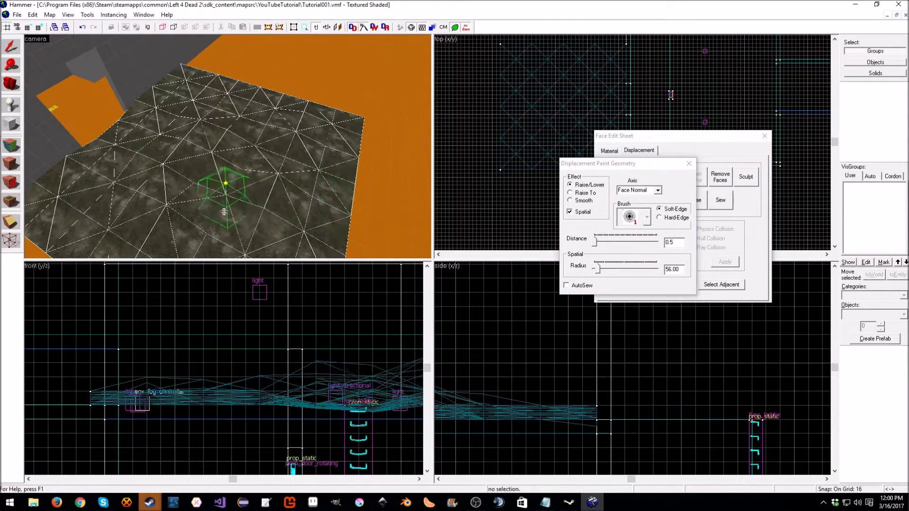
click(225, 193)
click(325, 163)
Soften the raised bumps with the Smooth effect at distance 0.5 and radius 56, and finish painting geometry.
key(z)
key(w)
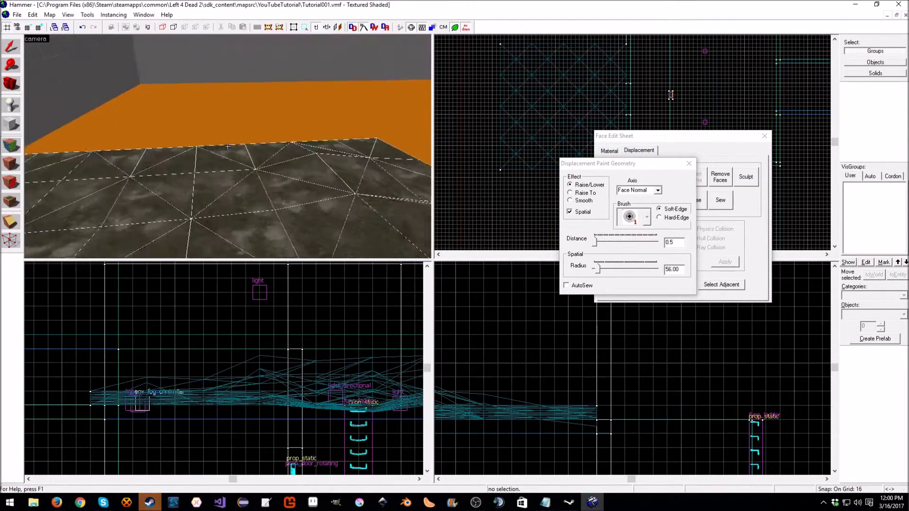
key(s)
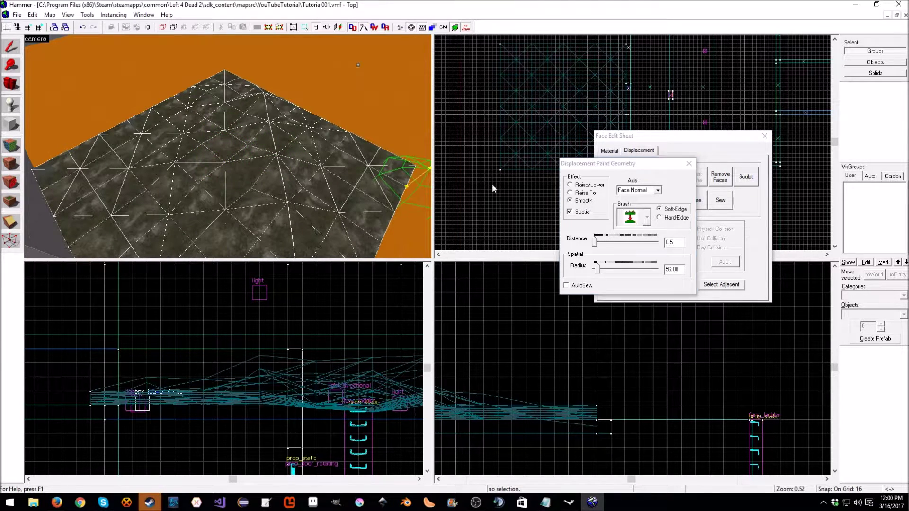
mouse_move(239, 164)
mouse_down()
mouse_move(227, 127)
mouse_move(280, 155)
mouse_move(240, 93)
mouse_move(258, 107)
mouse_move(223, 107)
mouse_move(263, 161)
mouse_move(251, 173)
mouse_up()
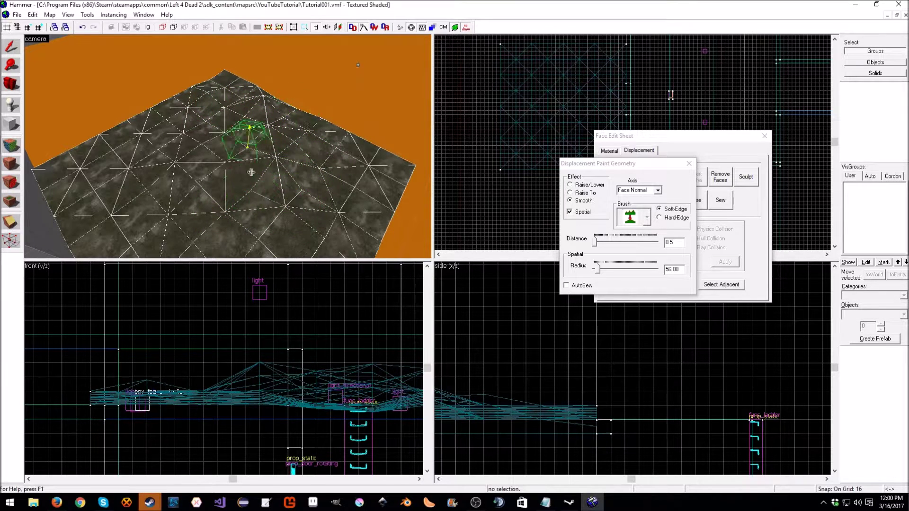
click(687, 164)
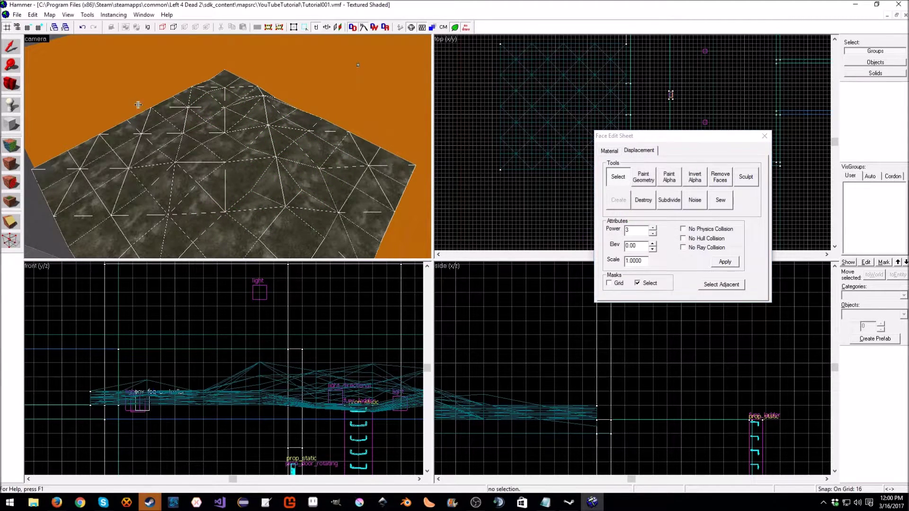
Leave displacement editing and examine the smoothed terrain without its wireframe, both close up and from above.
click(11, 48)
key(z)
key(w)
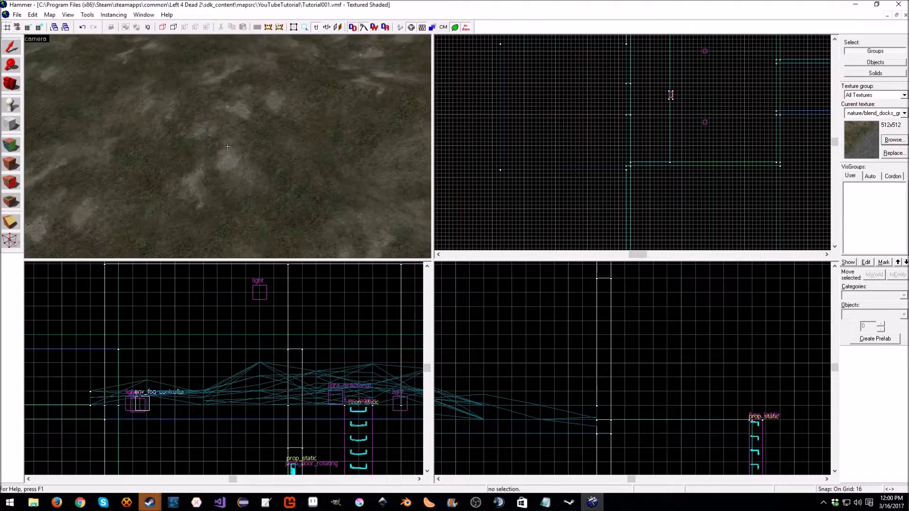
key(w)
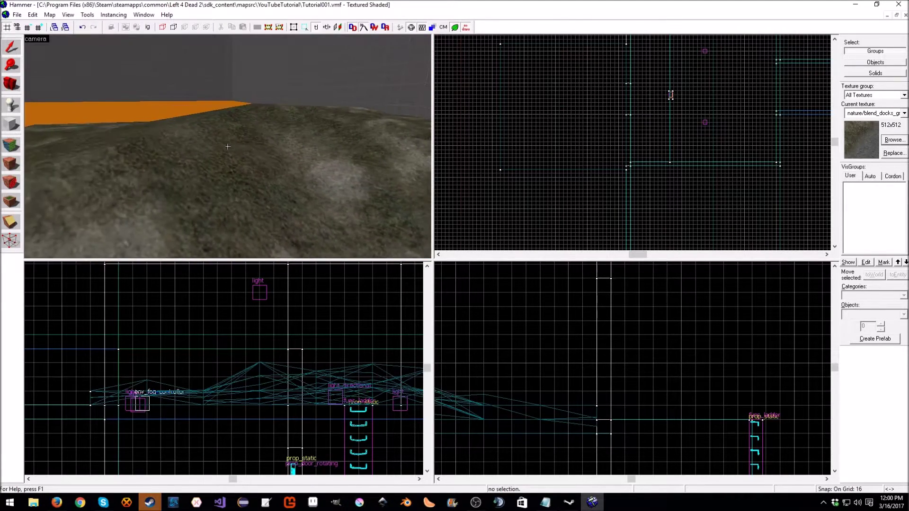
key(s)
key(s)
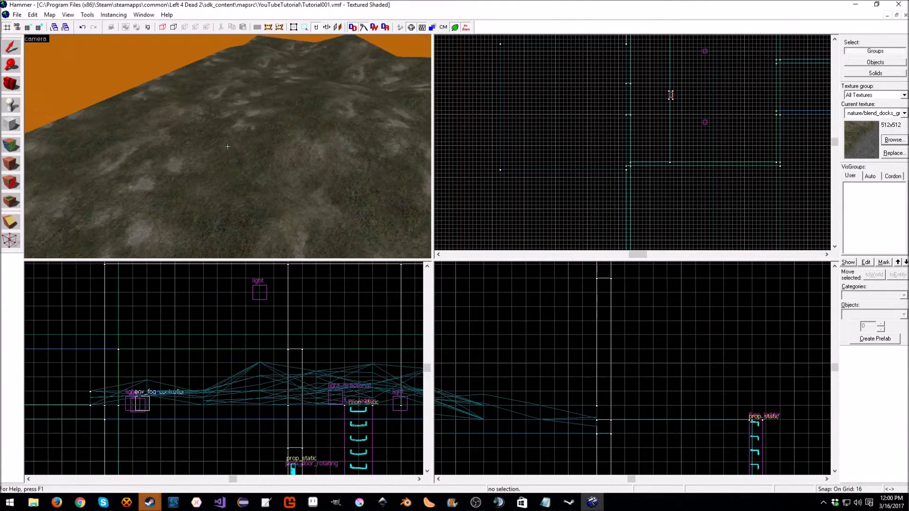
key(s)
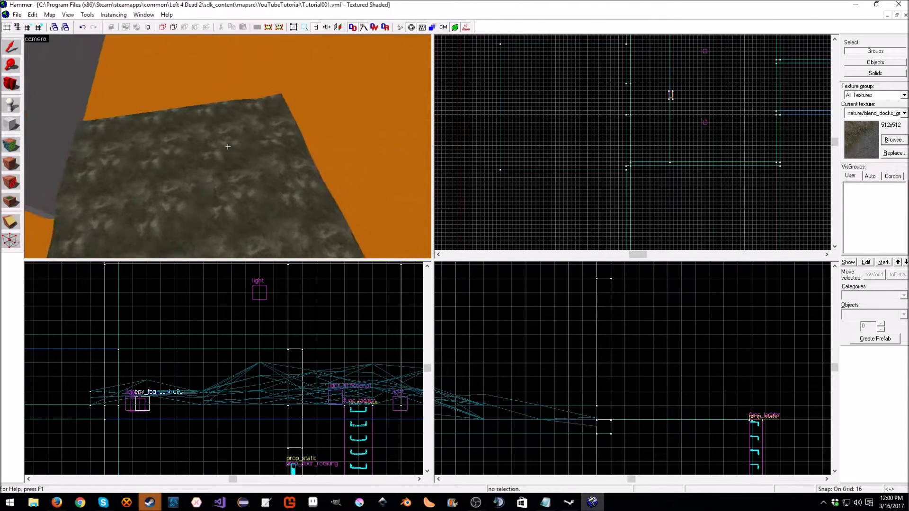
Duplicate the 512-unit displacement brush and place the copy flush against its lower edge in the top view.
click(211, 168)
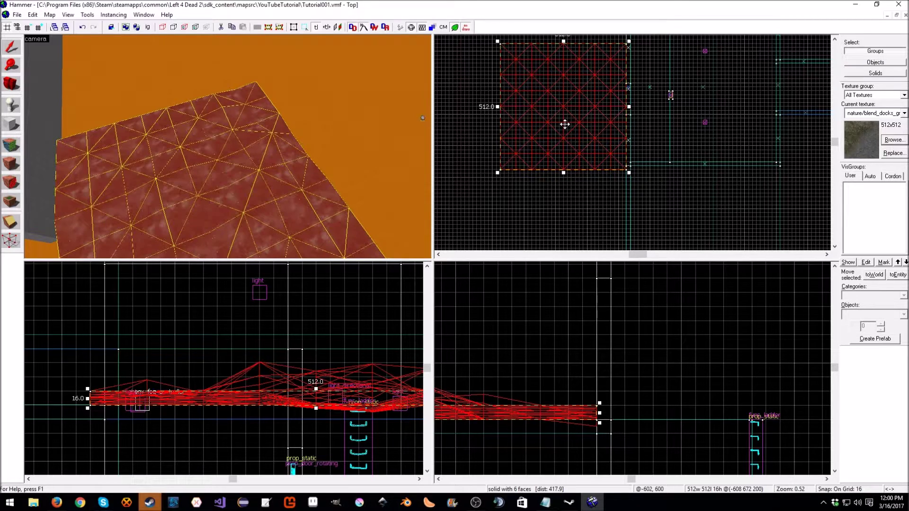
drag(565, 124, 570, 225)
key(ctrl+z)
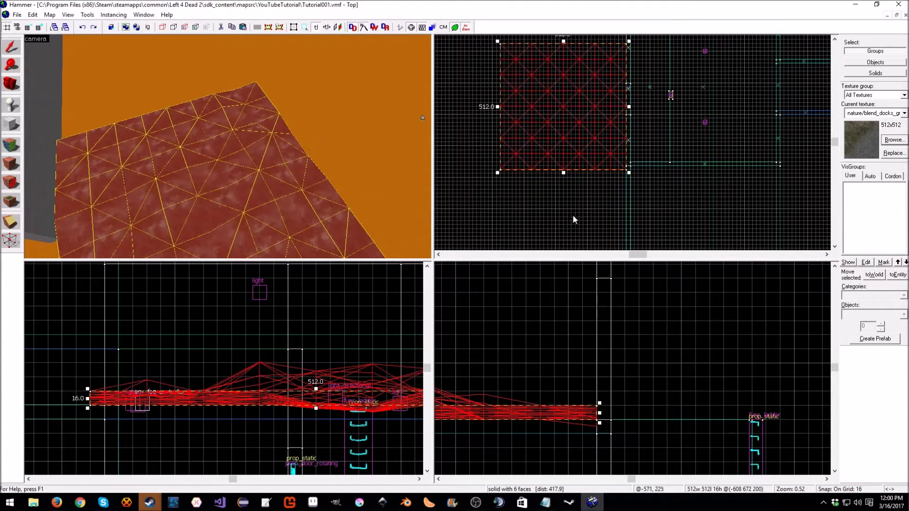
key(ctrl+v)
drag(568, 162, 558, 204)
scroll(628, 343, down, 5)
key(Down)
drag(536, 391, 531, 318)
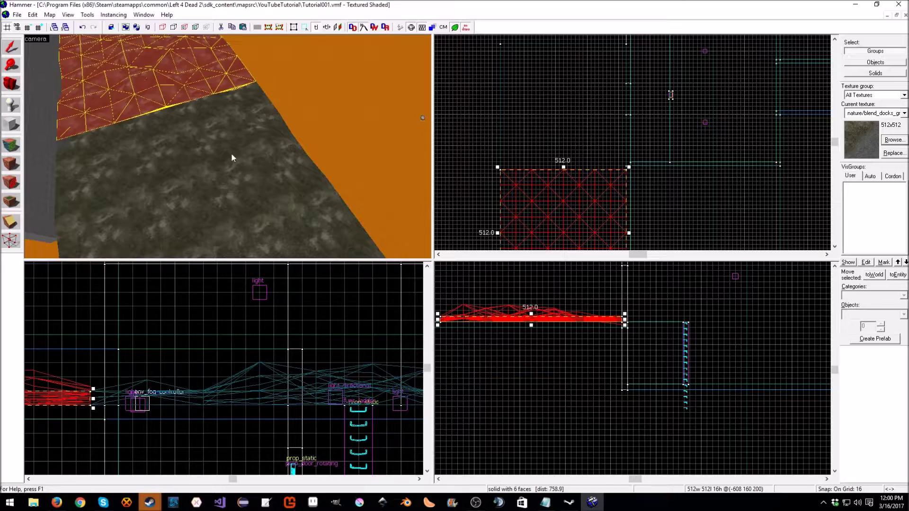
Inspect the seam between the two displacements, and select both top faces for displacement editing.
key(z)
key(w)
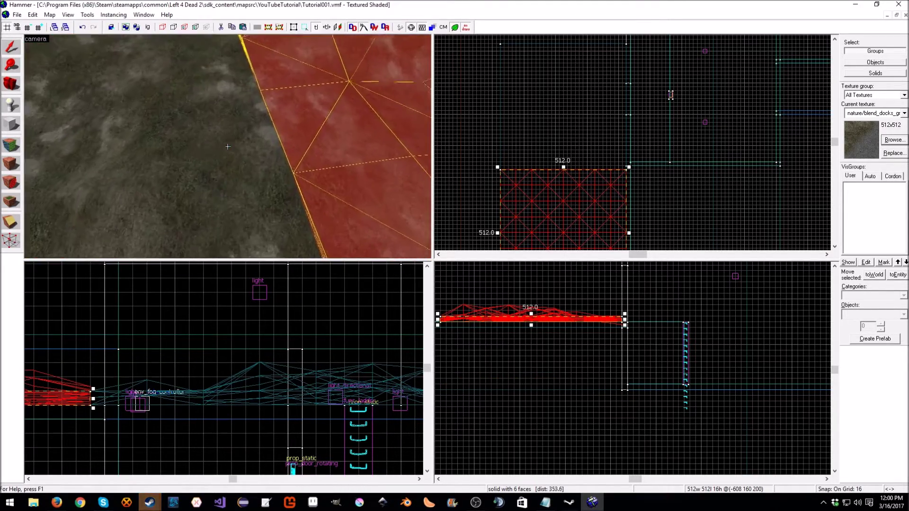
click(228, 146)
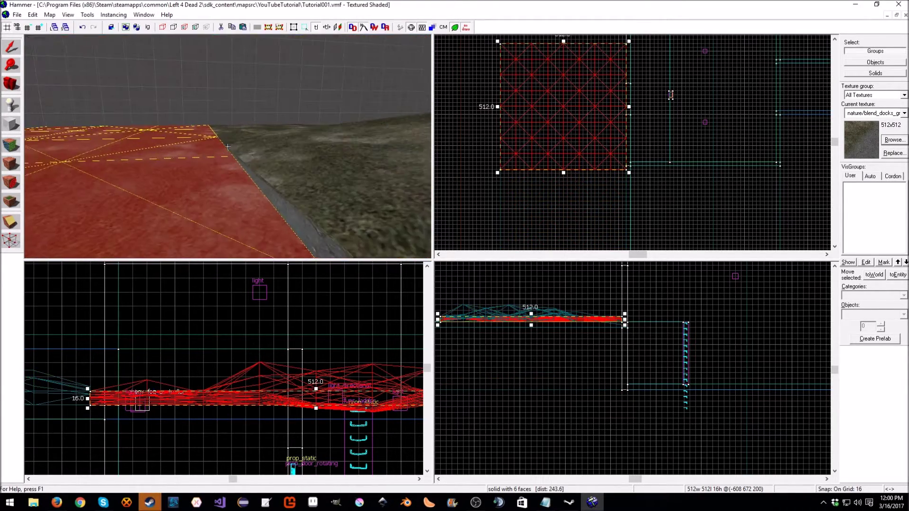
key(s)
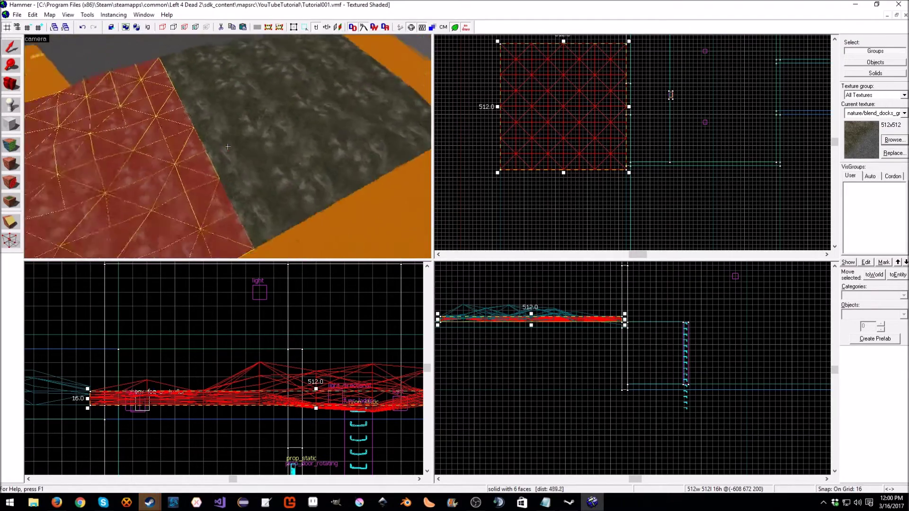
click(306, 151)
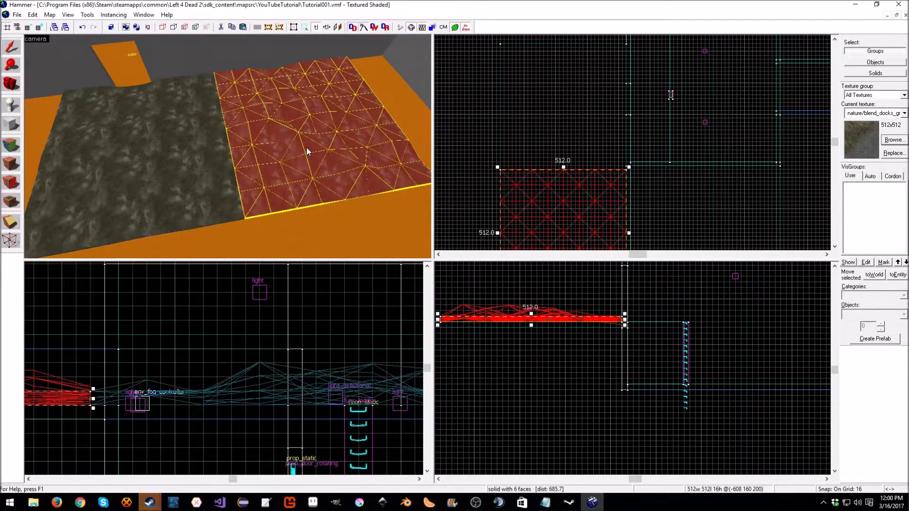
click(186, 151)
click(11, 143)
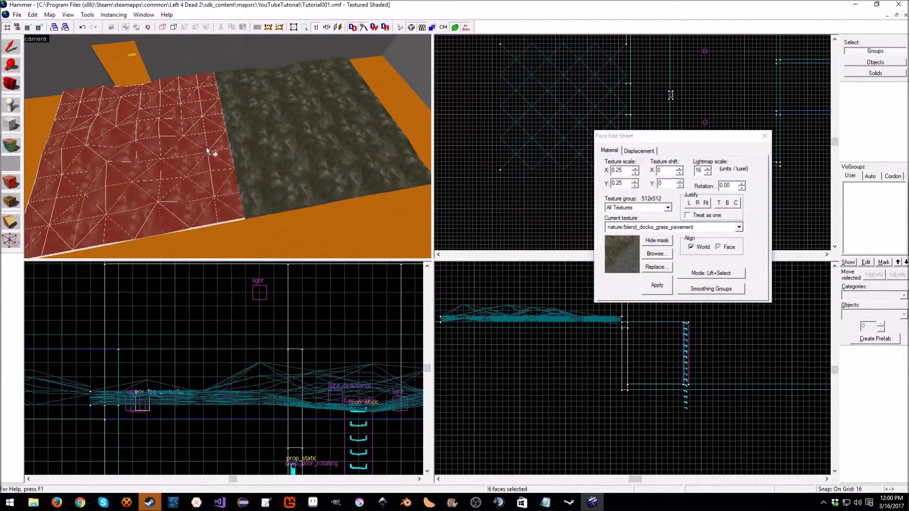
click(279, 129)
ctrl+click(180, 141)
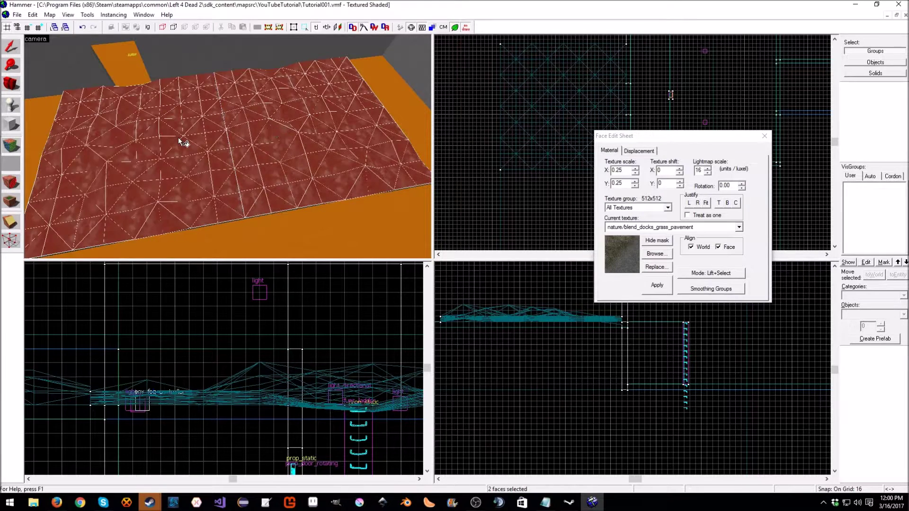
click(649, 150)
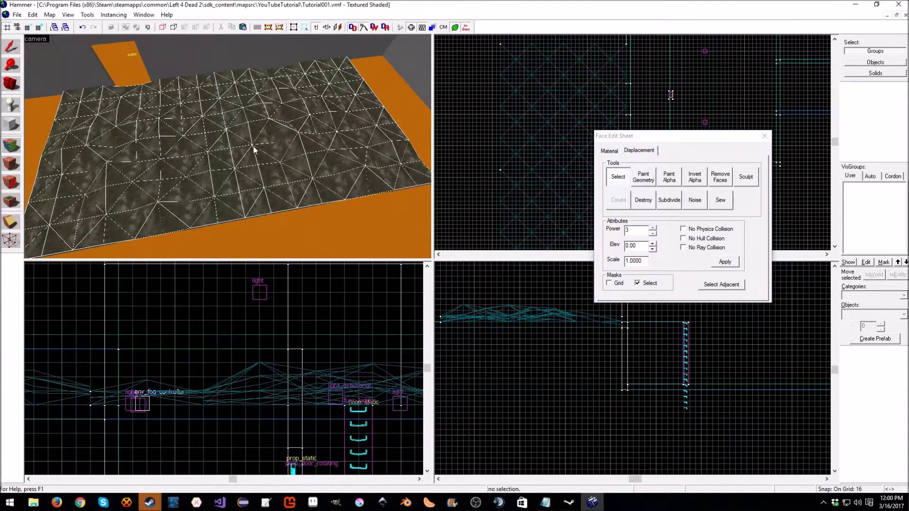
Sew the two selected displacements together to close the gap along their shared edge.
key(z)
key(w)
key(s)
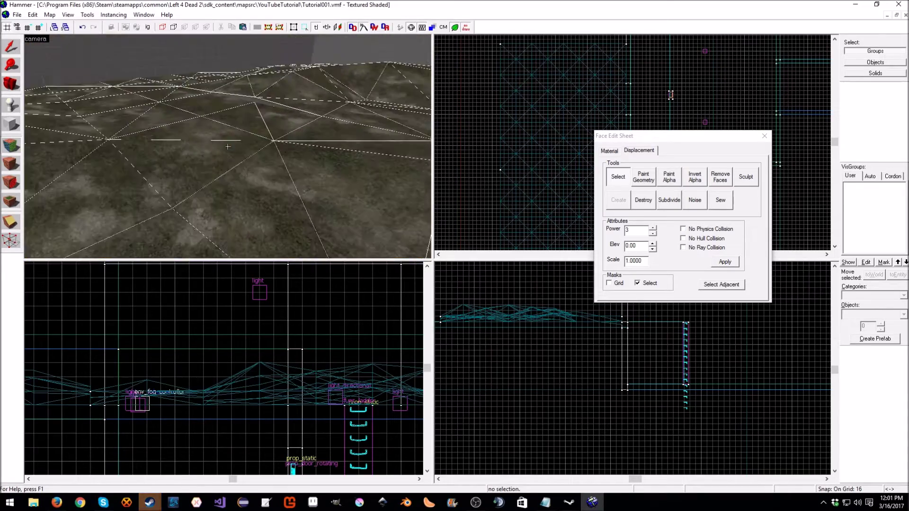
key(w)
key(z)
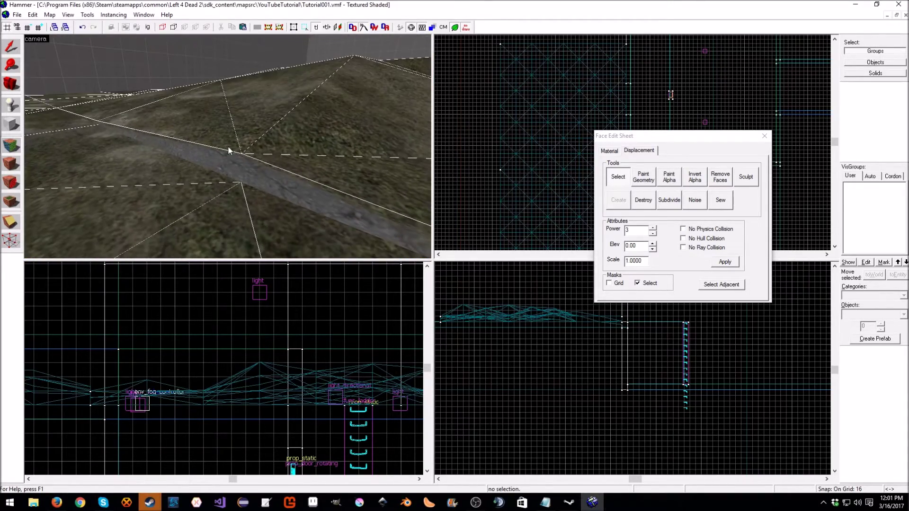
click(720, 201)
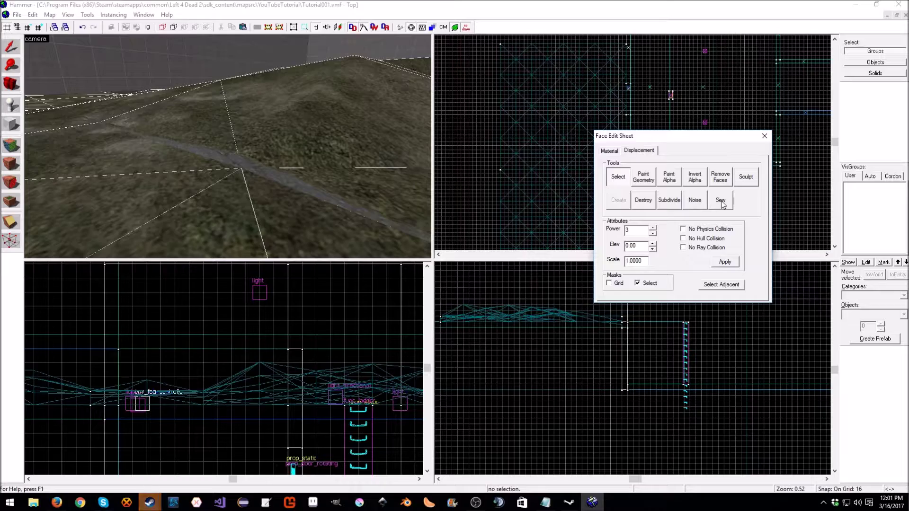
key(z)
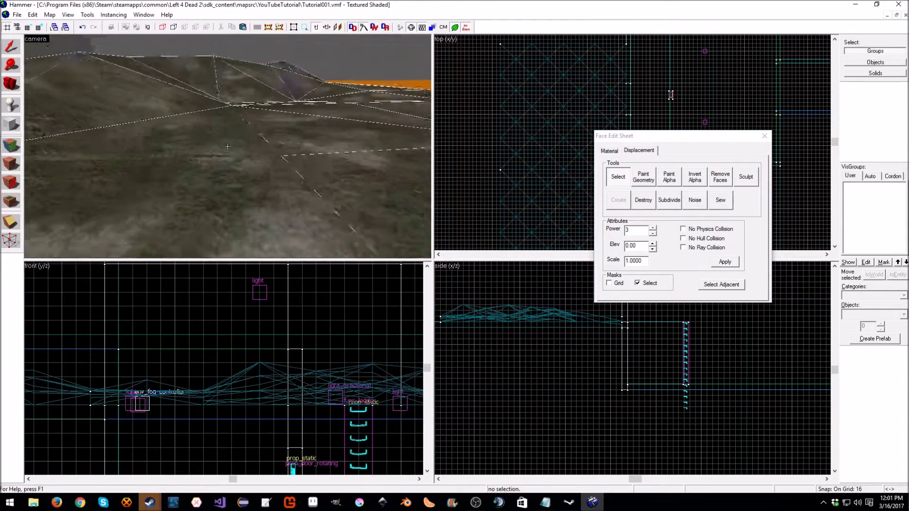
key(s)
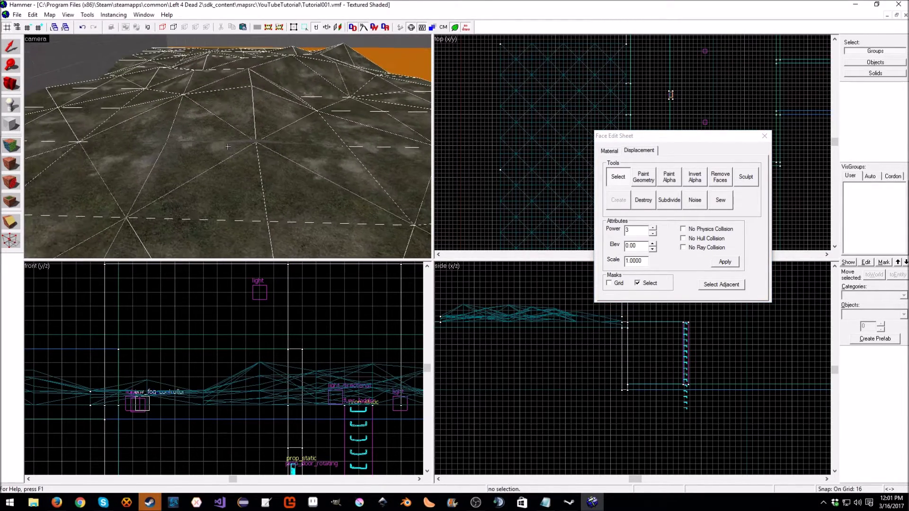
Raise the terrain at the shared edge with the Raise/Lower effect, and sew the two displacements again.
click(642, 179)
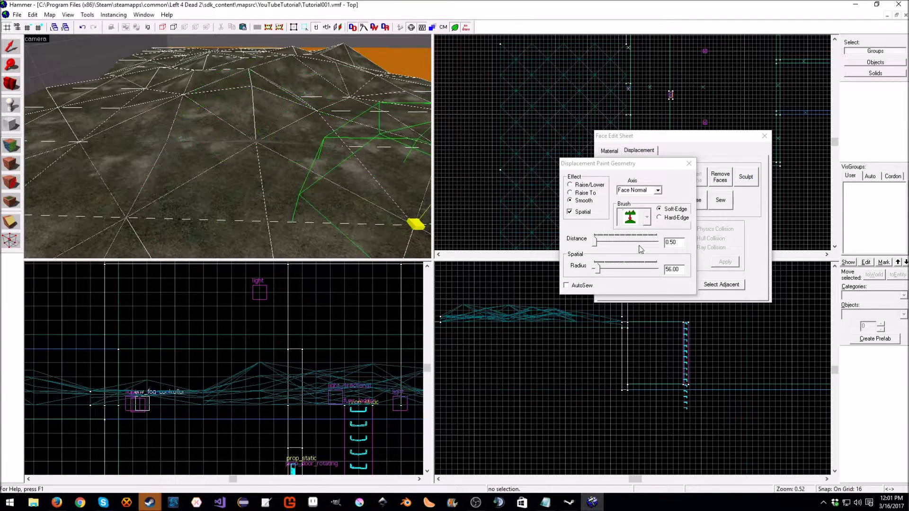
click(588, 186)
drag(263, 157, 265, 148)
click(689, 163)
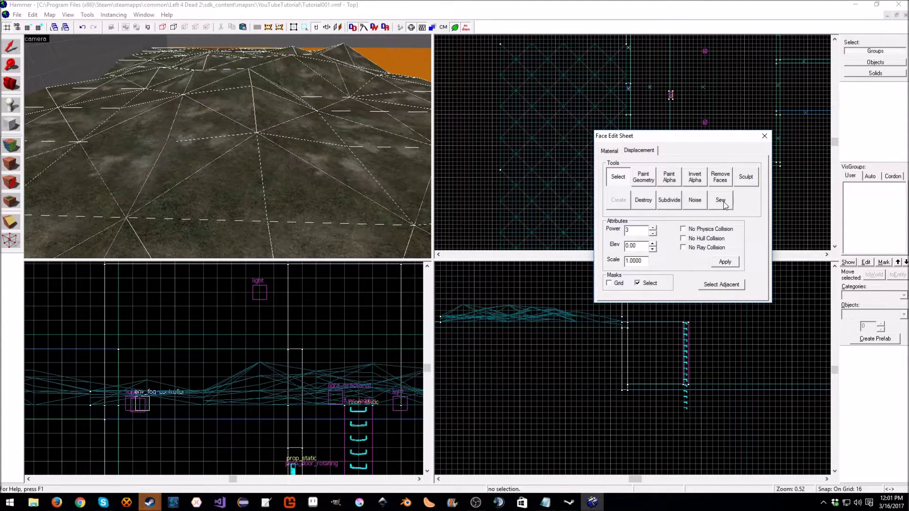
Raise and lower parts of the sewn terrain with the Raise/Lower geometry effect at distance 0.50 and radius 56.
key(z)
key(w)
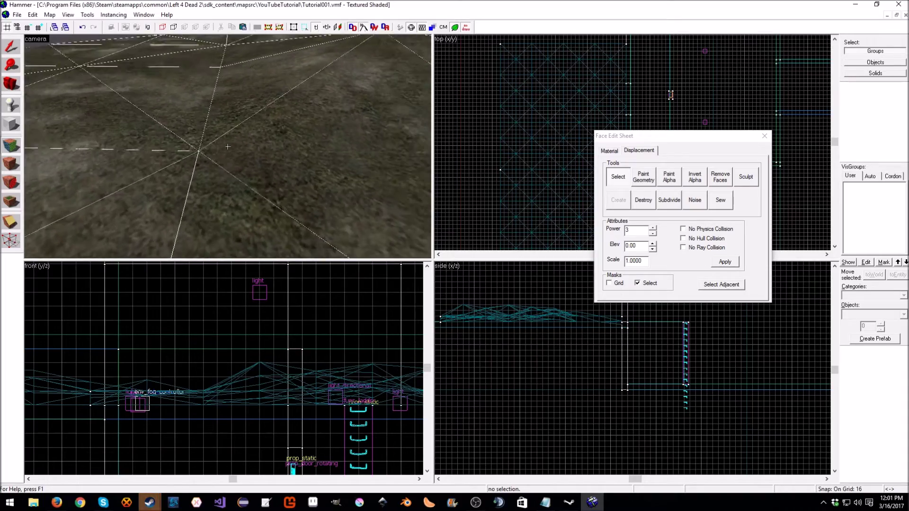
key(w)
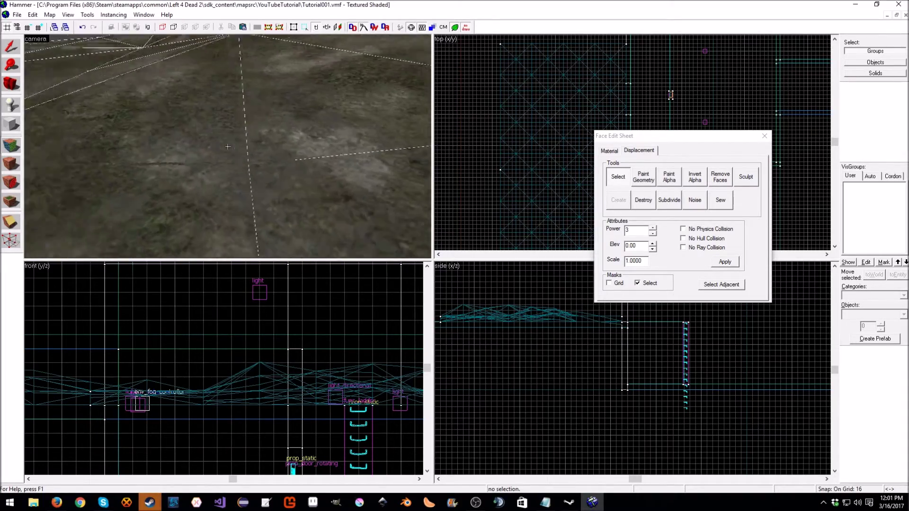
key(s)
key(w)
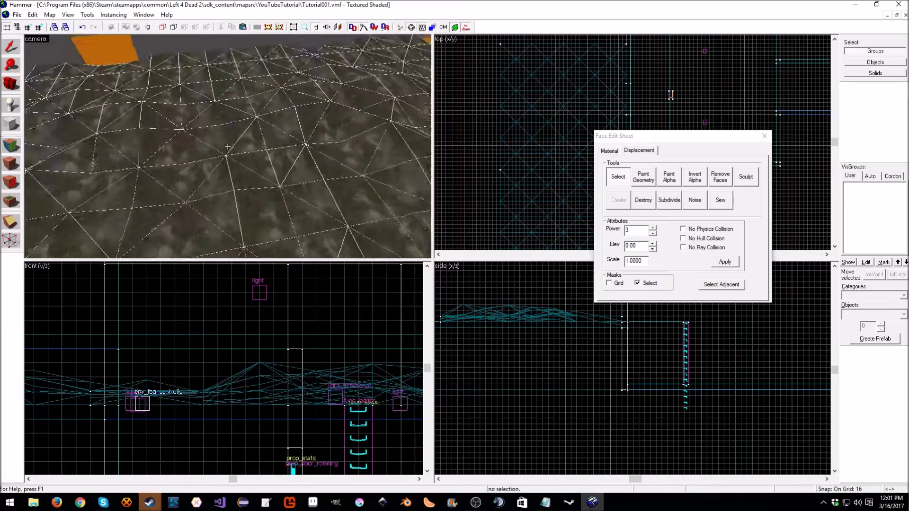
scroll(228, 147, down, 5)
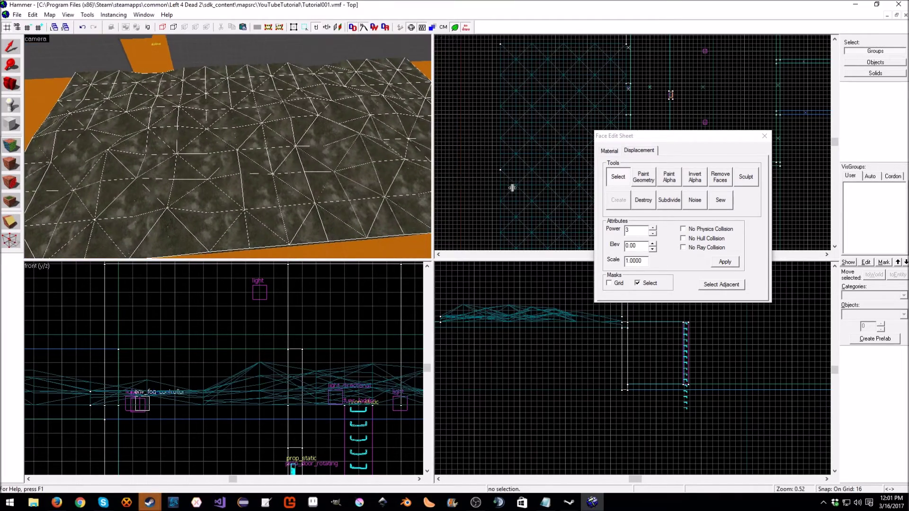
click(644, 184)
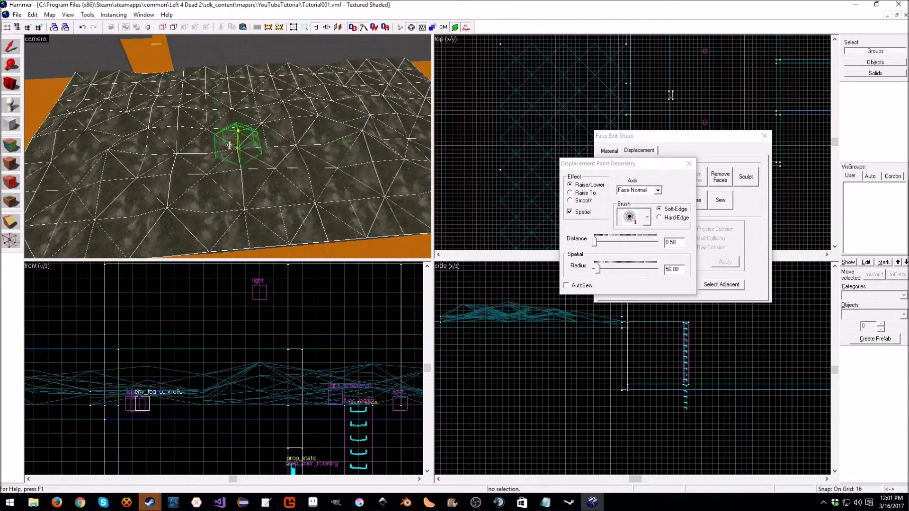
mouse_move(295, 144)
mouse_down()
mouse_move(284, 142)
mouse_move(337, 191)
mouse_move(377, 178)
mouse_up()
right_drag(377, 178, 250, 201)
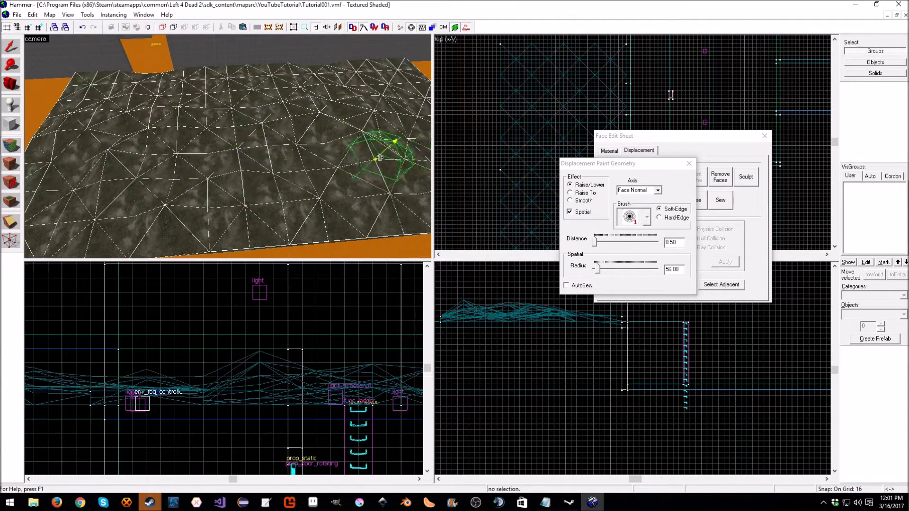
mouse_move(275, 173)
mouse_down()
mouse_move(347, 160)
mouse_move(316, 204)
mouse_up()
drag(338, 90, 293, 114)
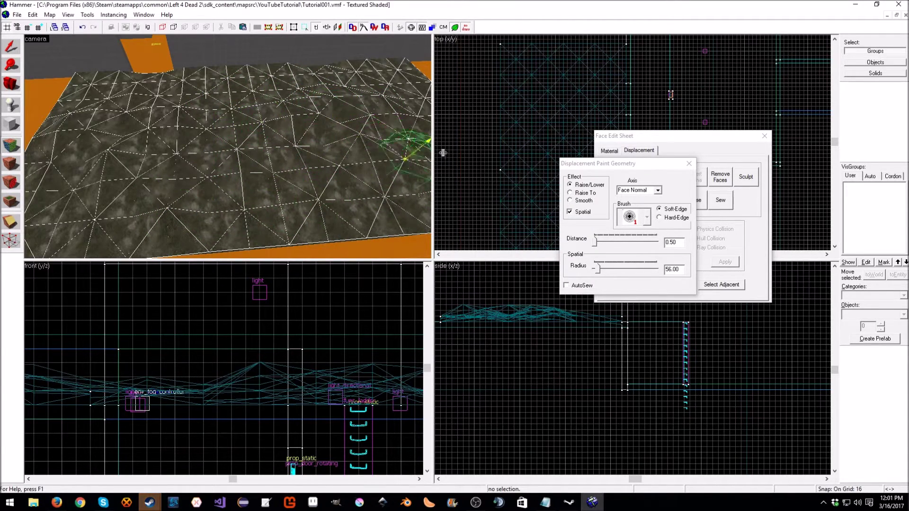
click(687, 163)
Try to paint alpha onto the near displacement with the Raise/Lower effect and brush 1.
click(669, 176)
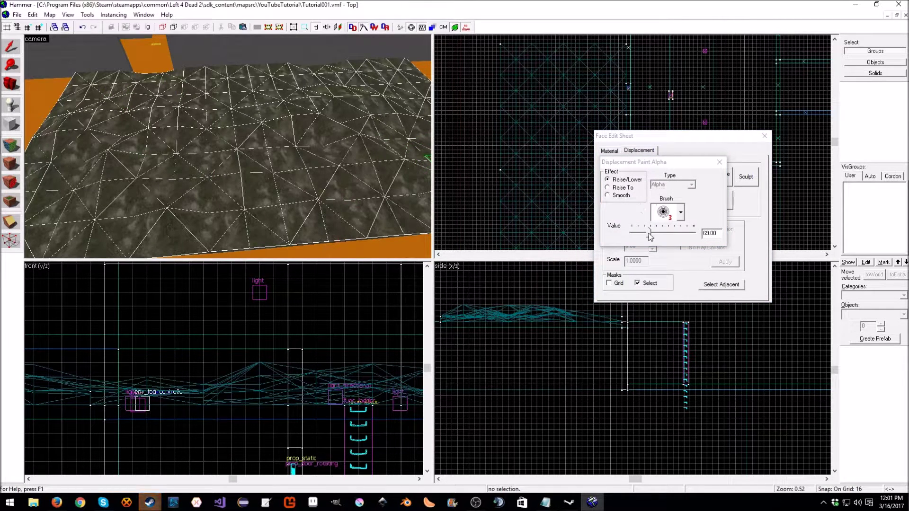
click(680, 213)
click(681, 213)
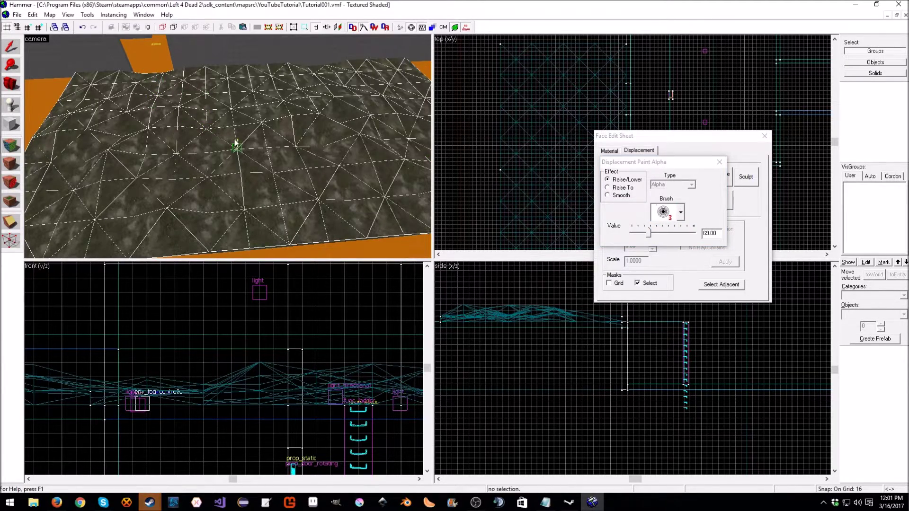
key(z)
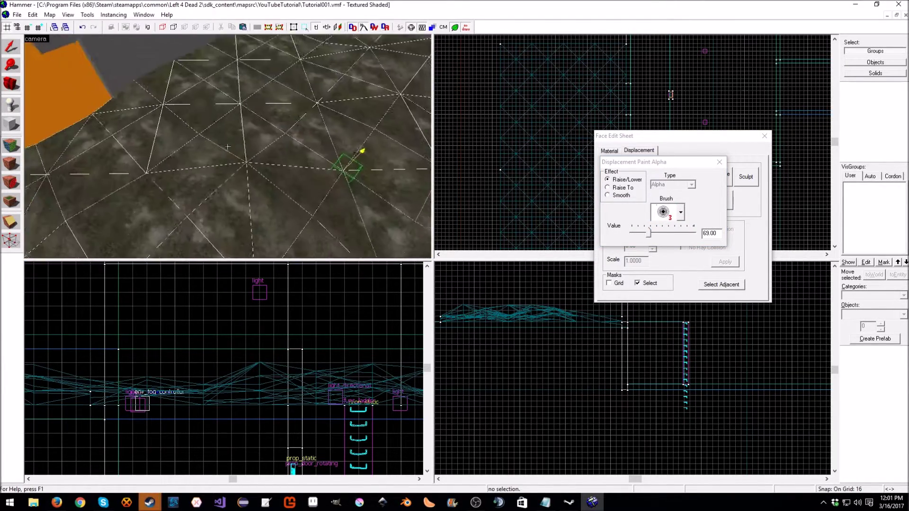
key(s)
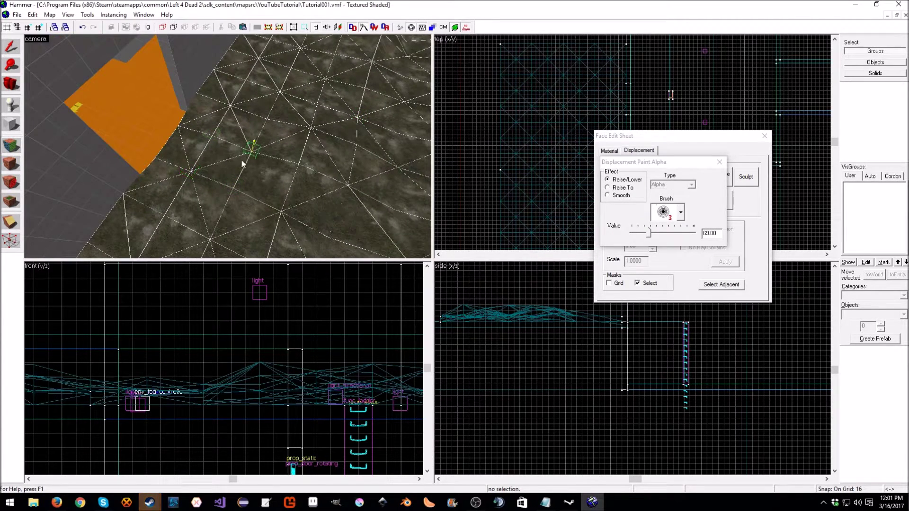
drag(683, 164, 553, 180)
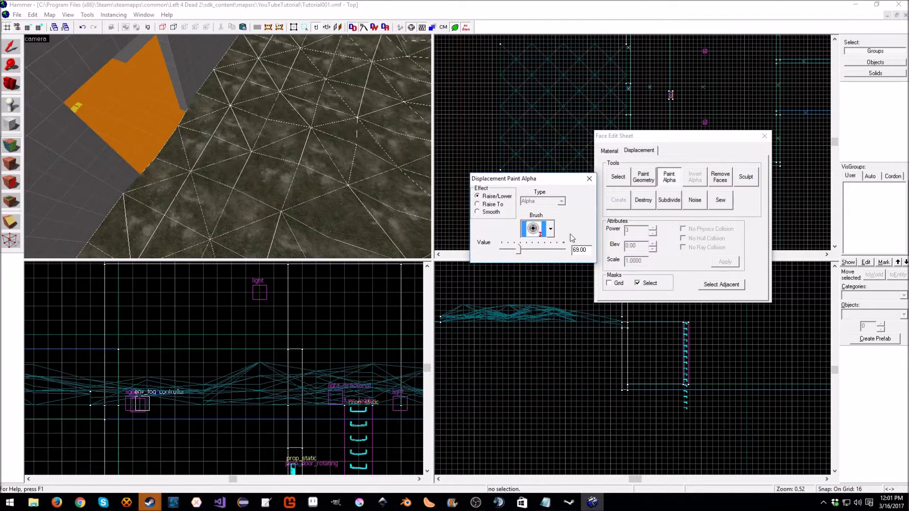
click(552, 230)
click(544, 250)
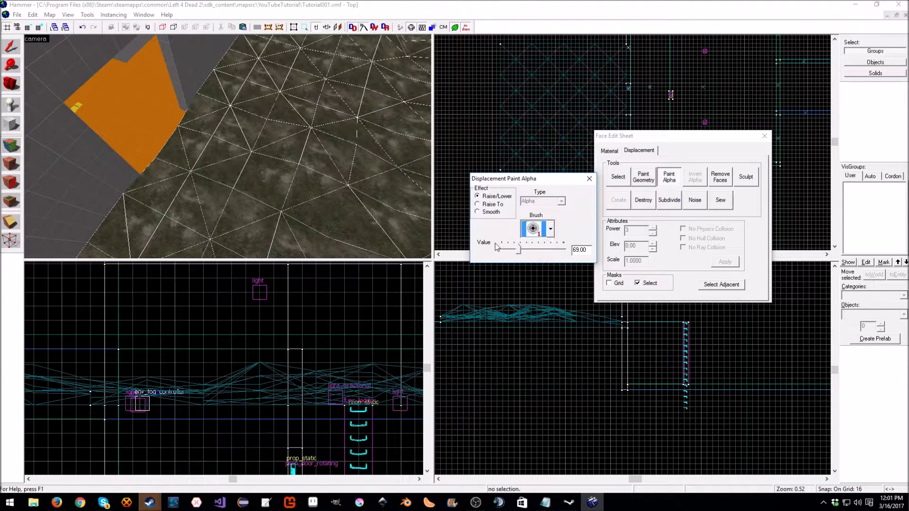
mouse_move(227, 146)
mouse_down()
mouse_move(263, 148)
mouse_move(255, 149)
mouse_up()
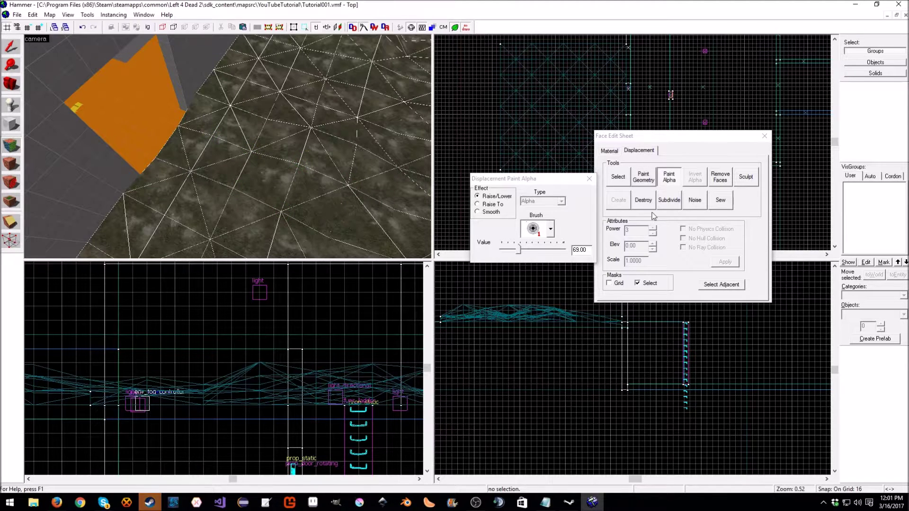
Restart alpha painting on the displacement and choose brush 3.
click(592, 181)
click(674, 175)
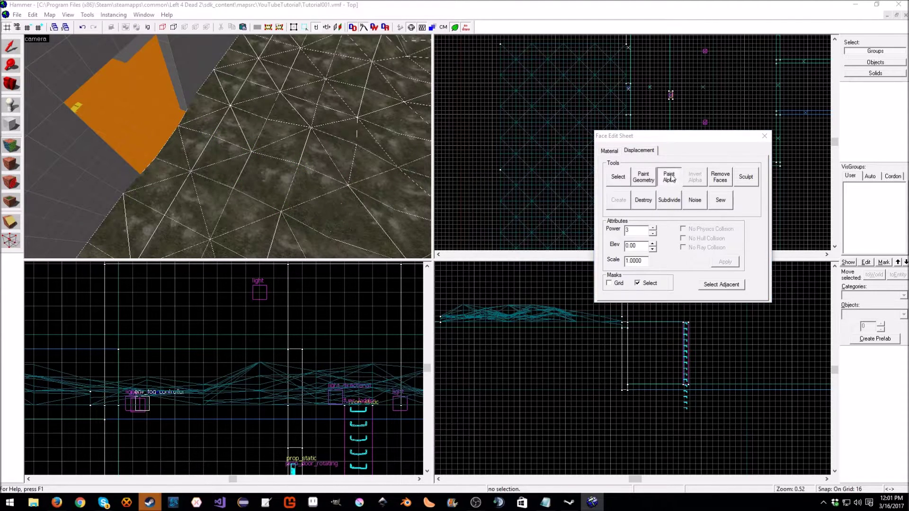
click(589, 179)
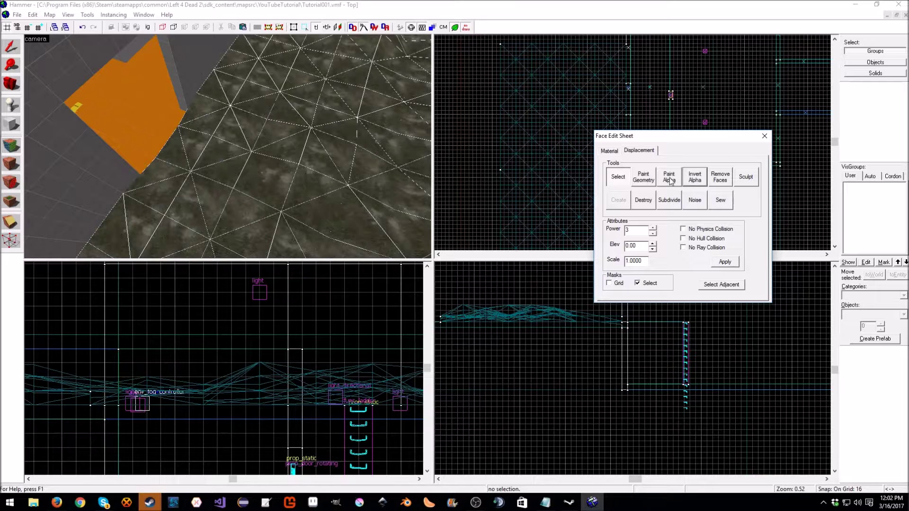
click(669, 178)
click(550, 229)
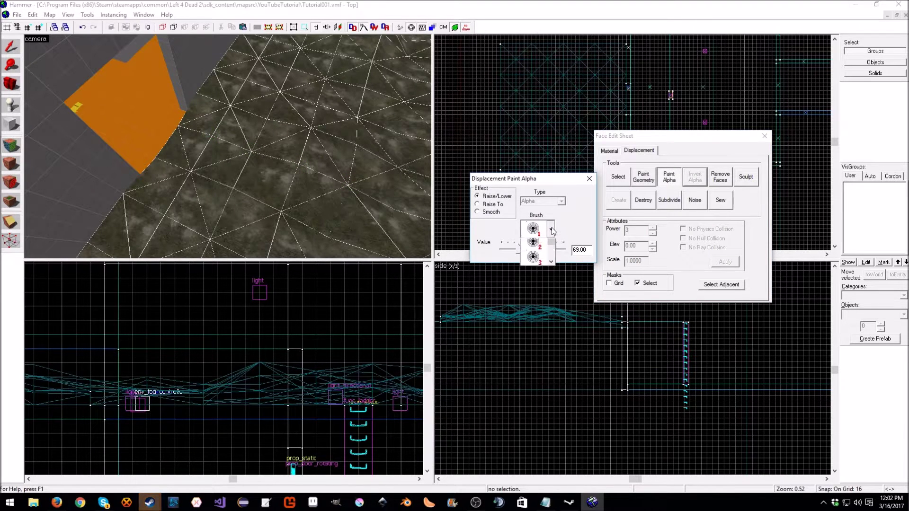
click(535, 265)
mouse_move(572, 183)
mouse_down()
mouse_move(719, 158)
mouse_move(765, 132)
mouse_move(657, 147)
mouse_up()
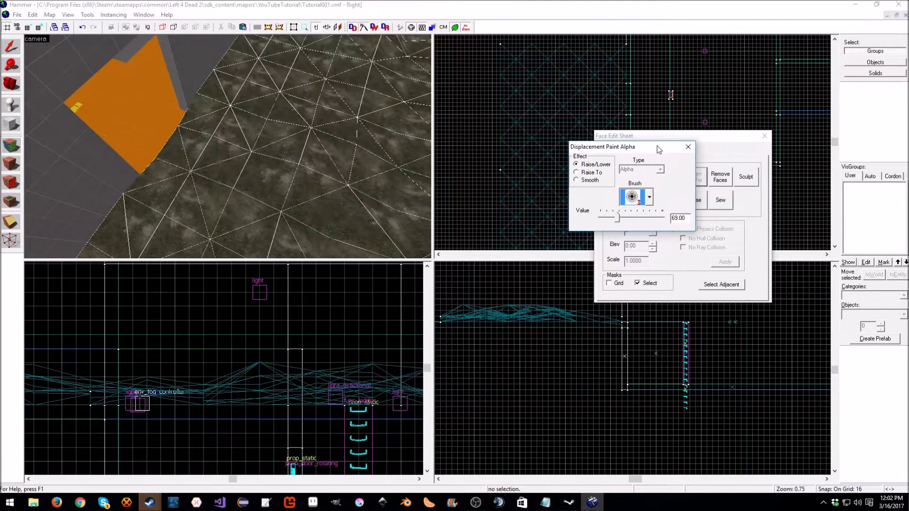
Reselect the near terrain face for displacement editing, try painting alpha near its outer edge, and undo the last change.
click(764, 135)
click(8, 147)
click(300, 175)
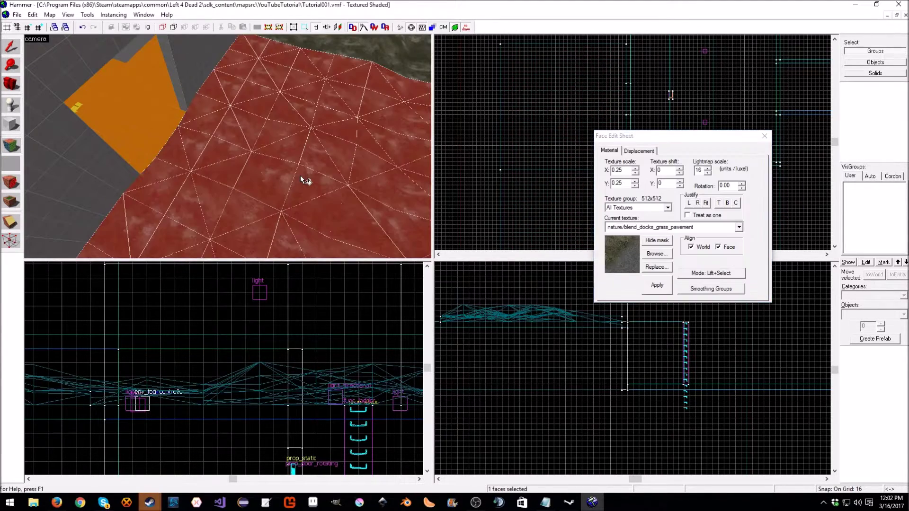
click(639, 150)
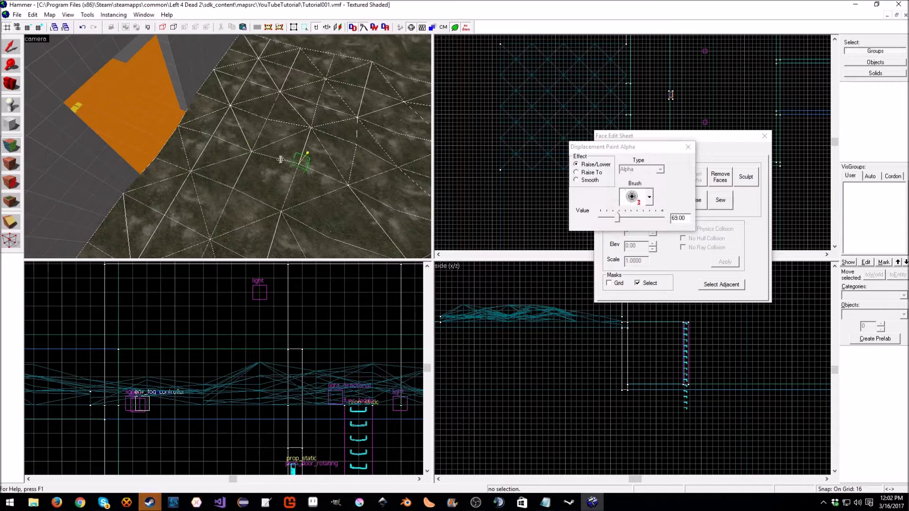
click(227, 146)
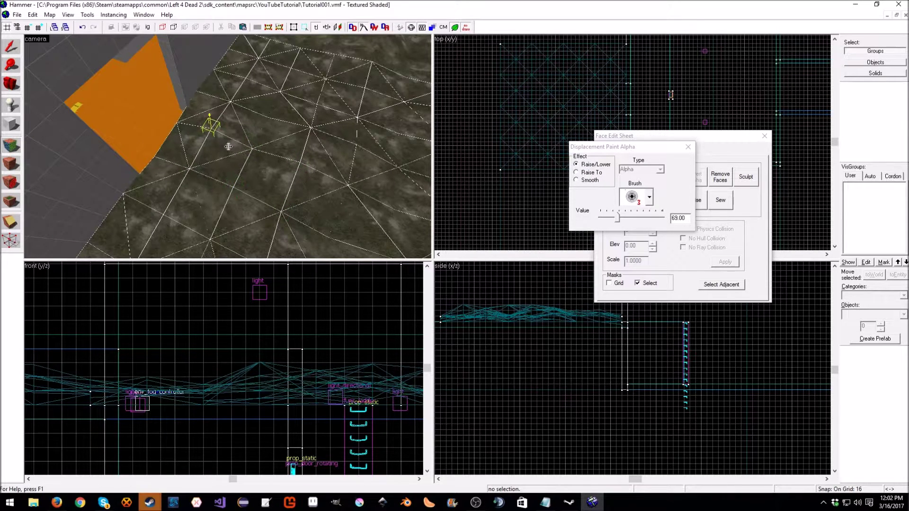
click(227, 145)
key(ctrl+z)
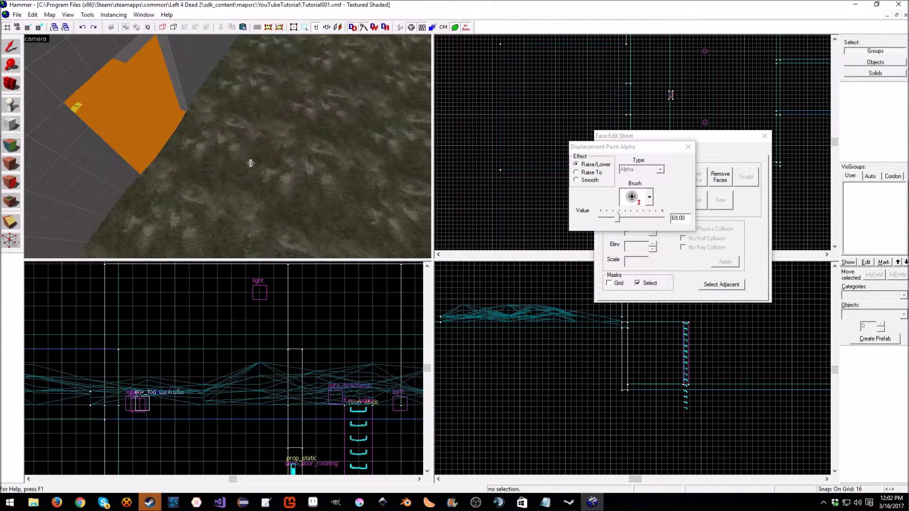
Reselect the near displacement brush and reopen its terrain surface for displacement editing.
click(167, 195)
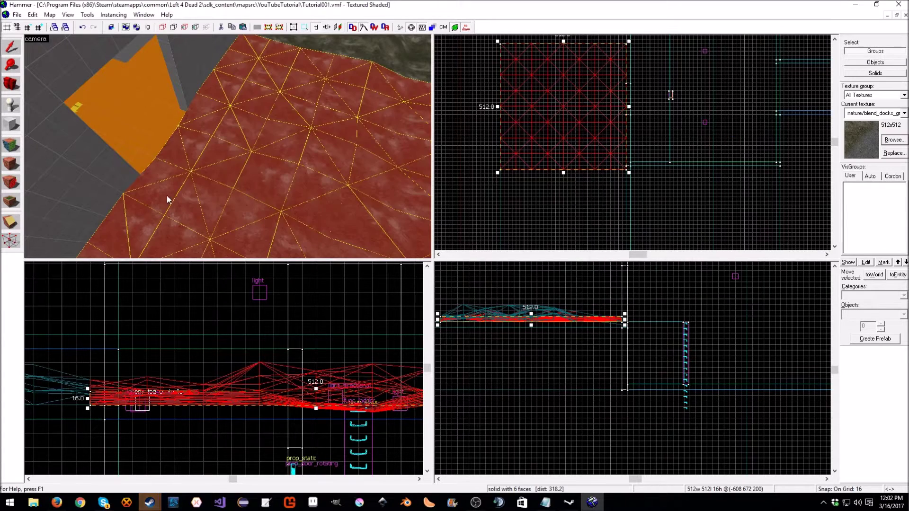
ctrl+click(356, 61)
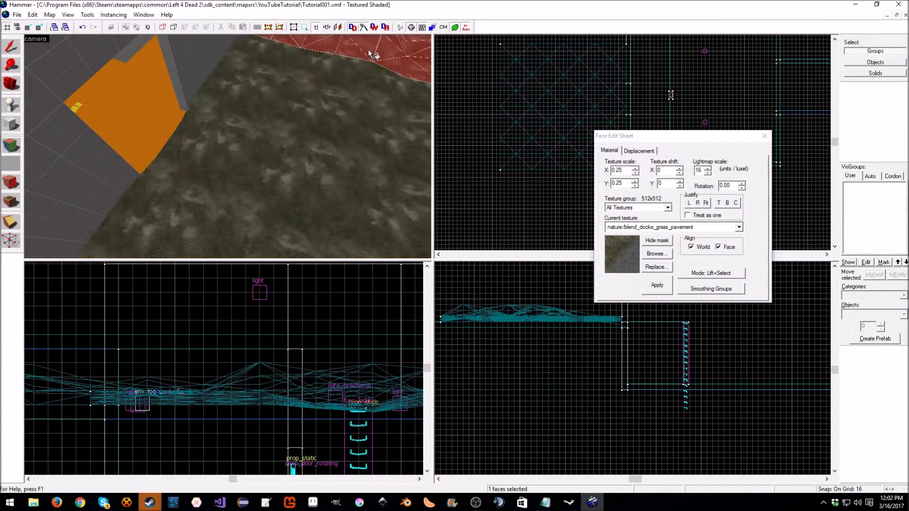
click(305, 164)
click(639, 150)
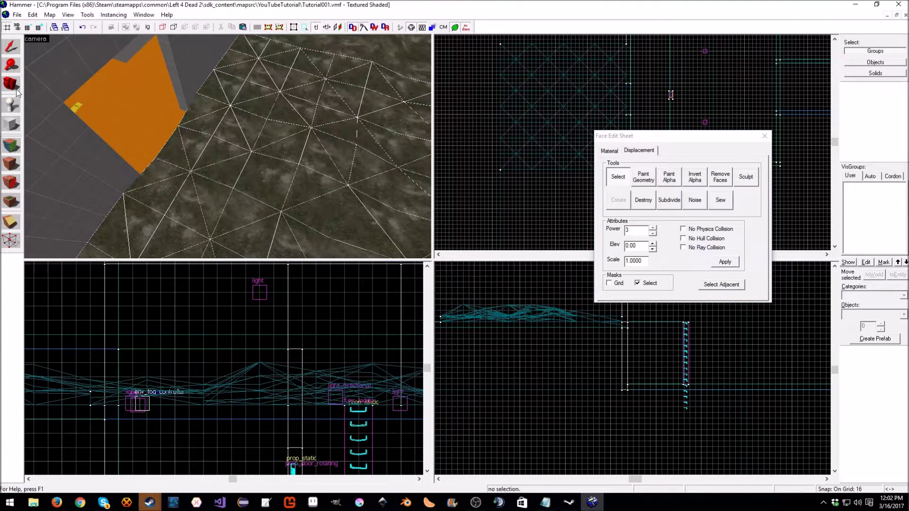
click(10, 48)
click(272, 144)
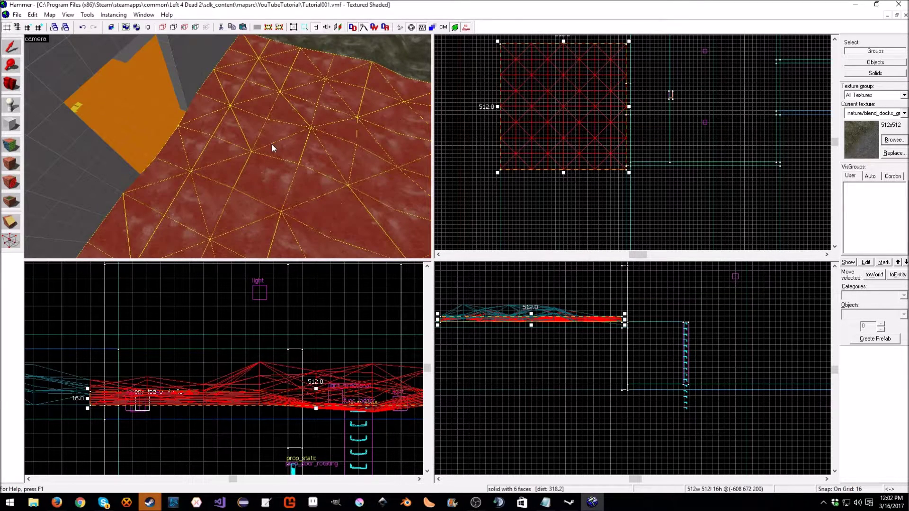
click(13, 141)
click(634, 151)
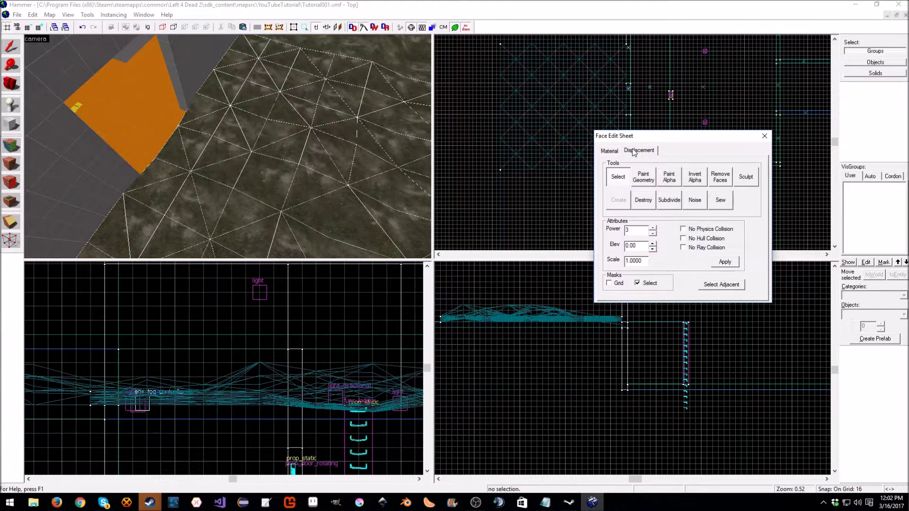
Set the alpha painting value to 1 and choose brush 5 for the near displacement.
click(645, 180)
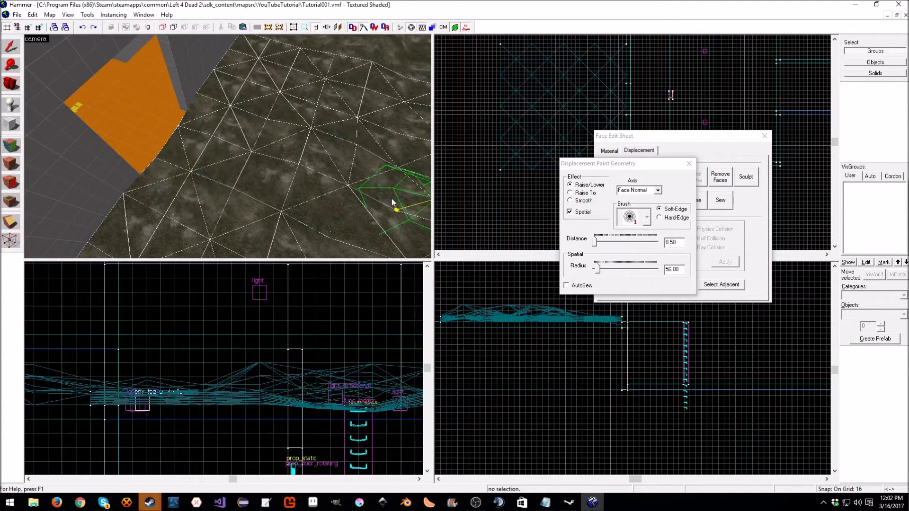
click(689, 163)
click(671, 176)
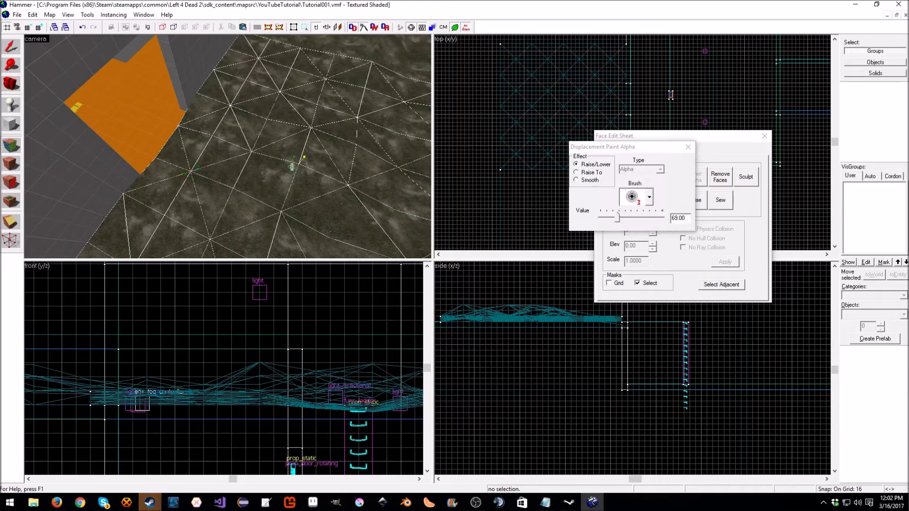
mouse_move(616, 216)
mouse_down()
mouse_move(663, 217)
mouse_move(601, 217)
mouse_up()
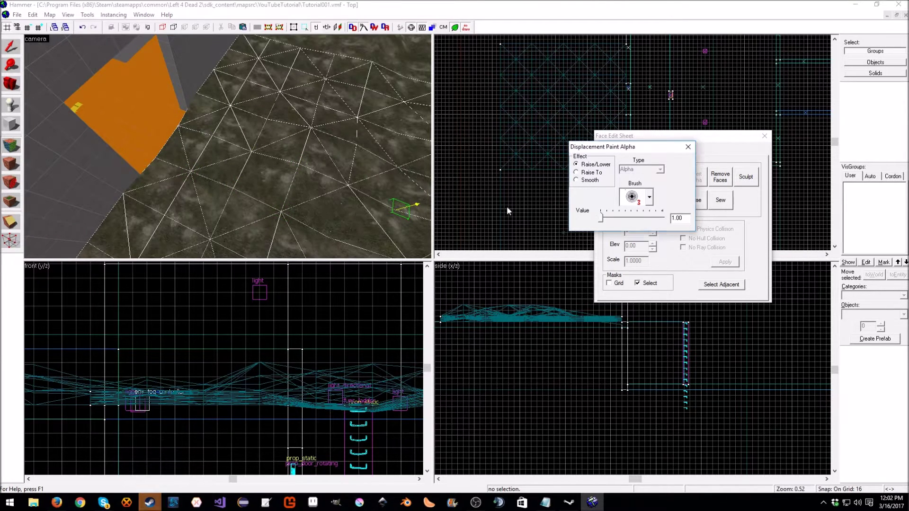
click(649, 197)
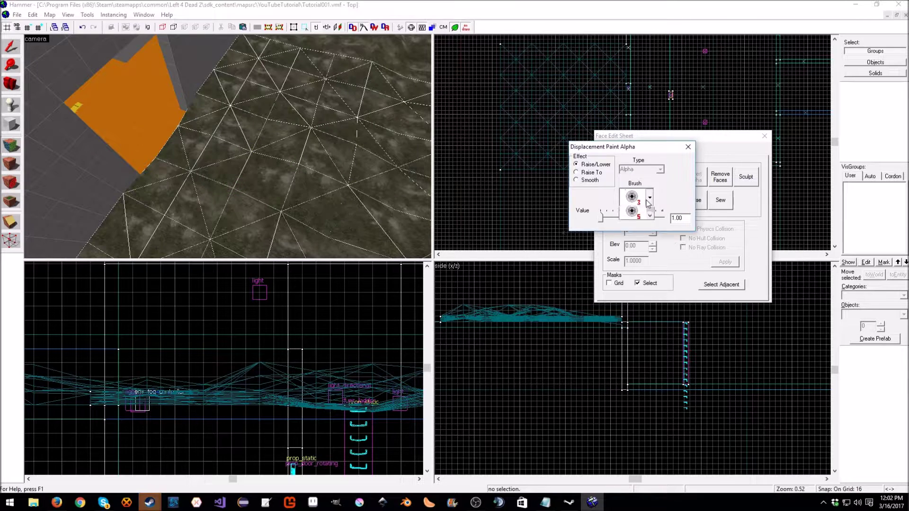
click(639, 245)
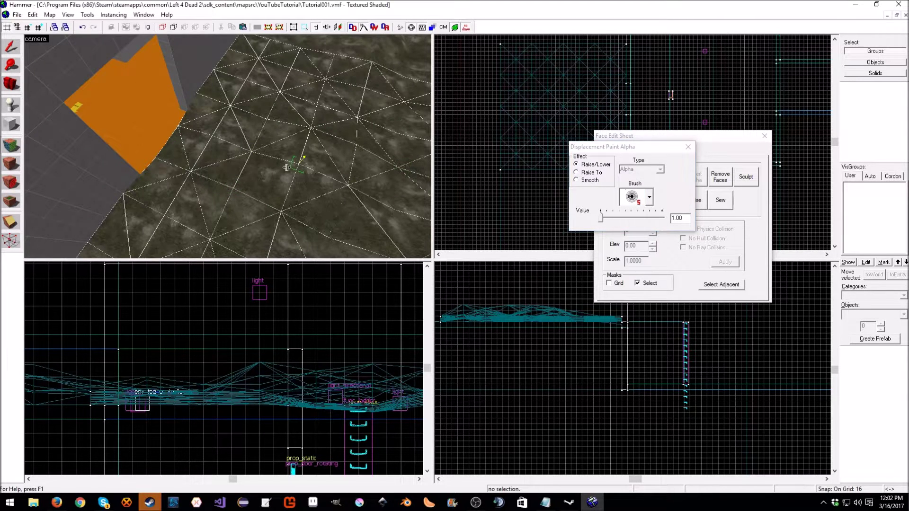
Switch alpha painting to brush 1, try it on the terrain, and close the alpha painting settings.
click(643, 199)
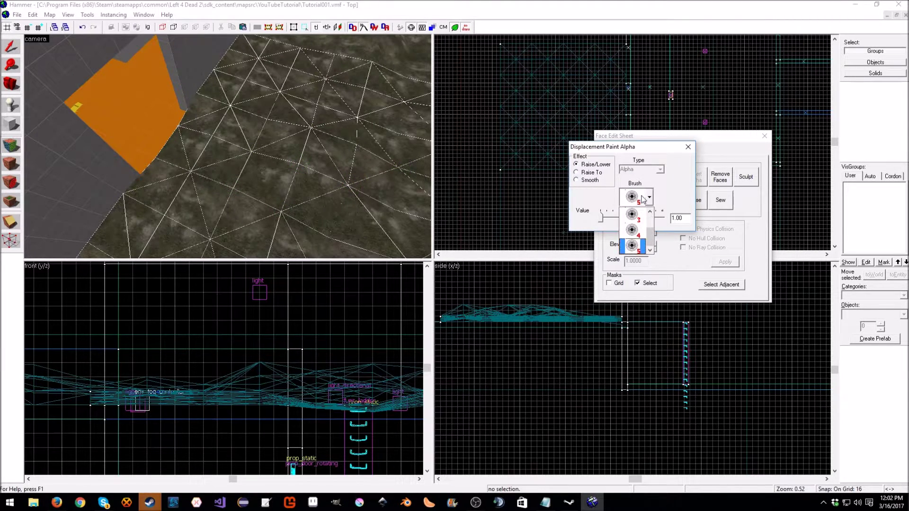
drag(649, 236, 649, 221)
click(638, 213)
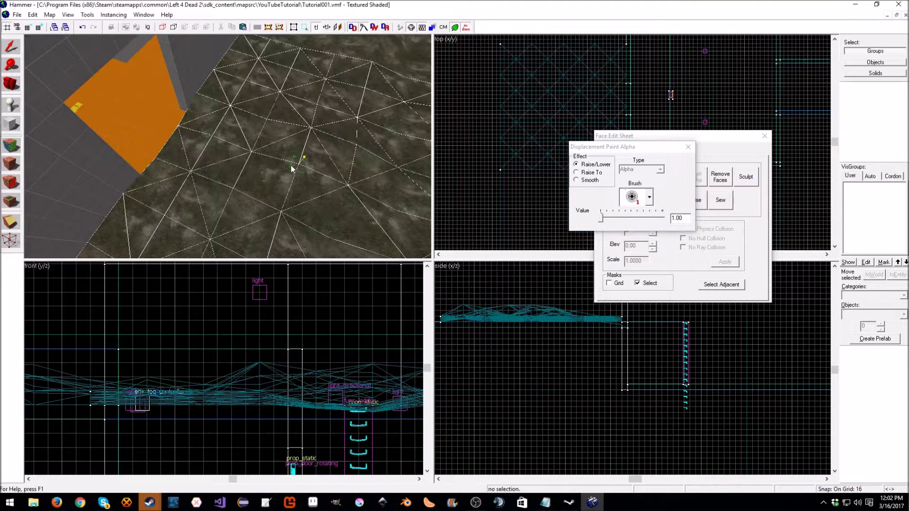
click(687, 147)
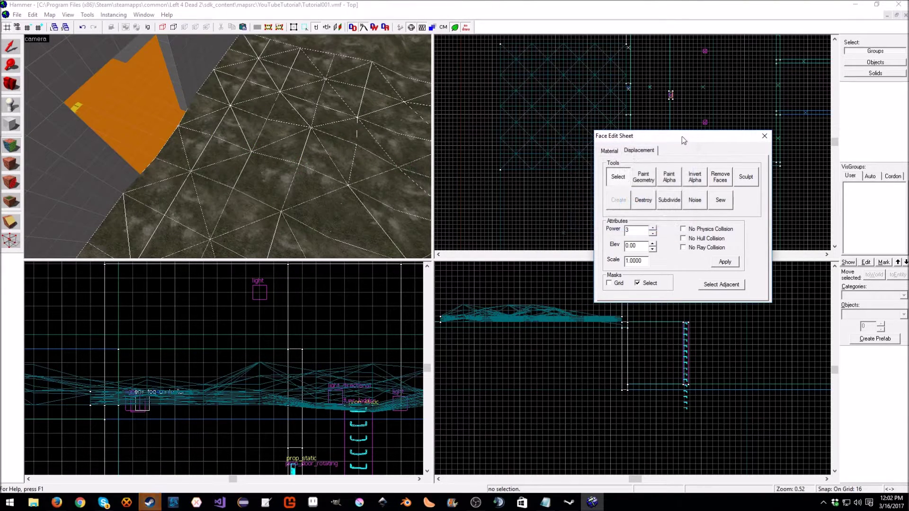
Extend the displacement selection from the near terrain face to its adjacent faces.
drag(684, 133, 711, 131)
key(z)
key(w)
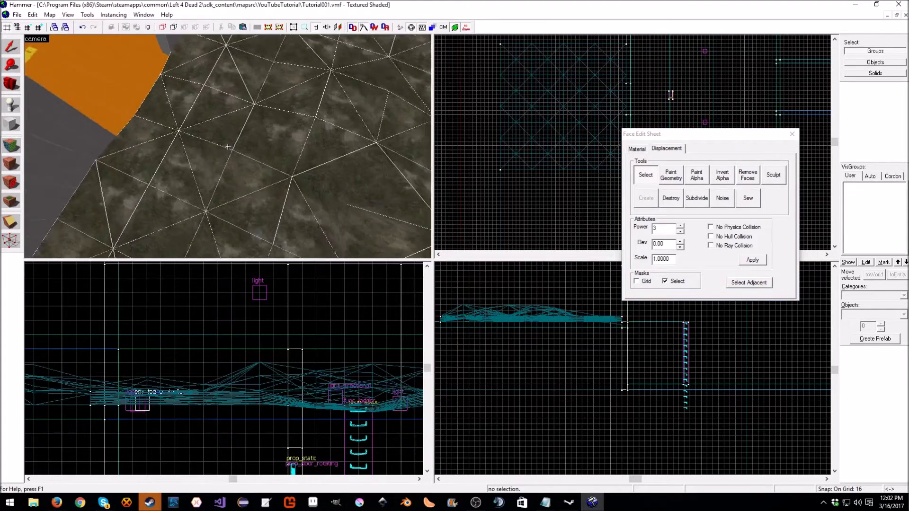
key(s)
key(z)
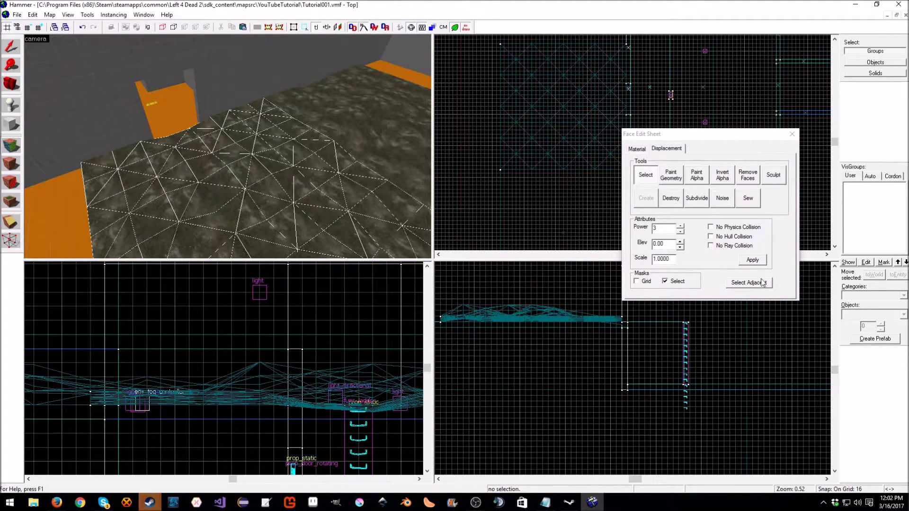
click(752, 283)
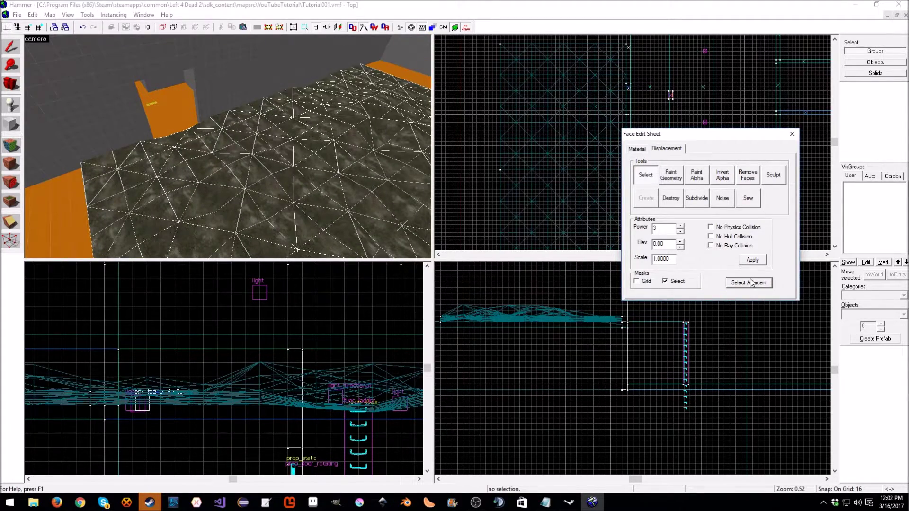
Try subdividing the selected terrain, undo that change, and try a displacement power of 4.
click(701, 202)
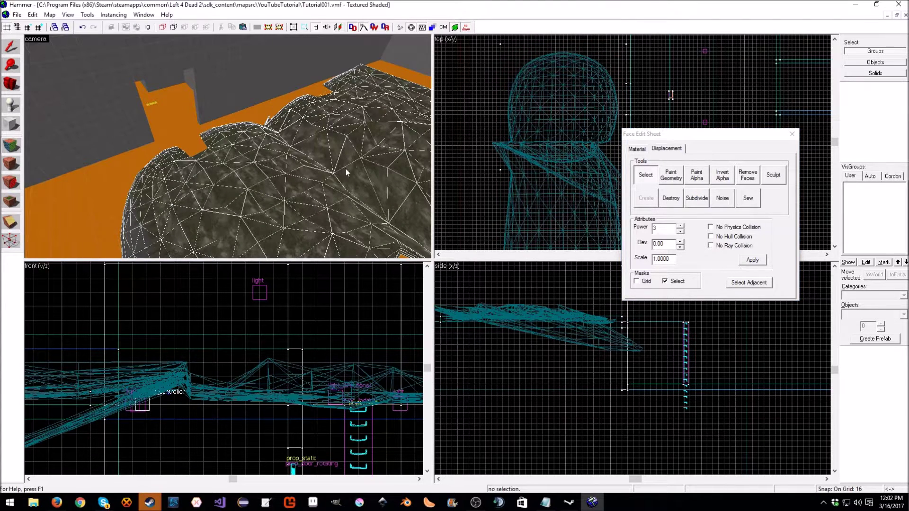
key(ctrl+z)
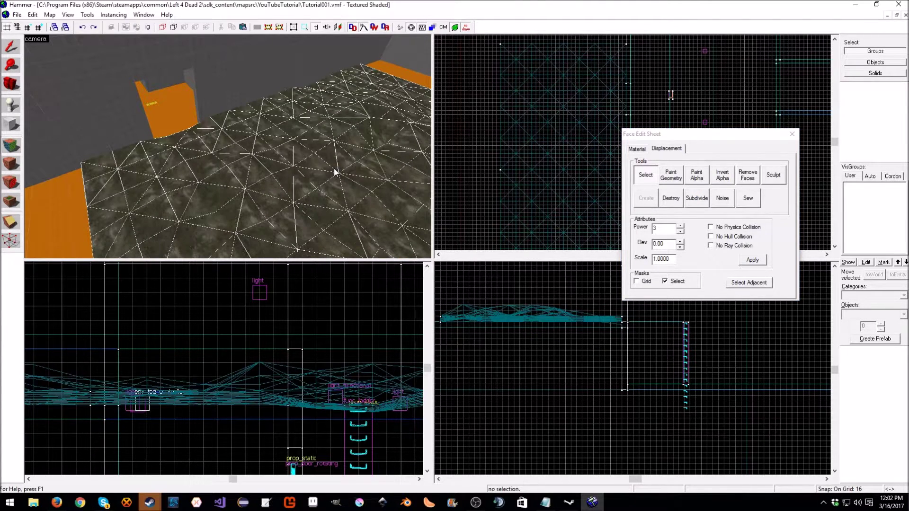
click(680, 227)
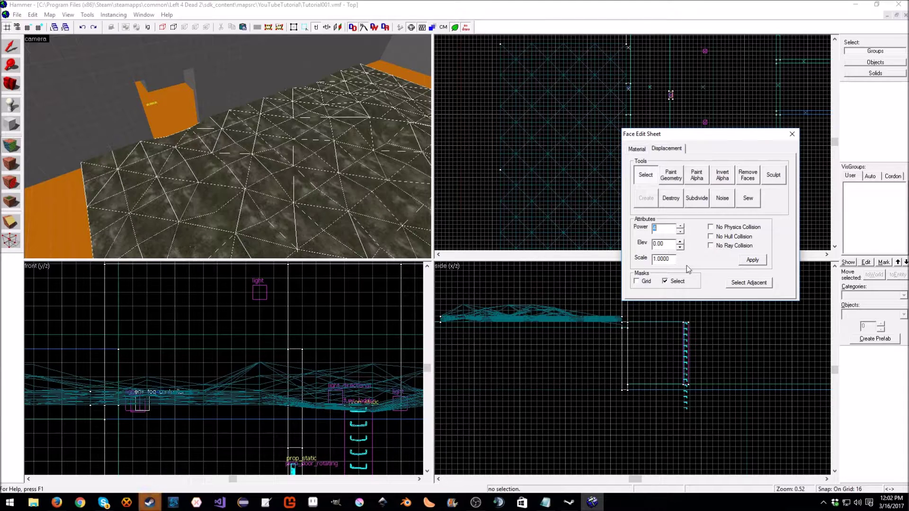
Toggle the Select and Grid masks on the terrain, leaving both masks checked.
click(635, 282)
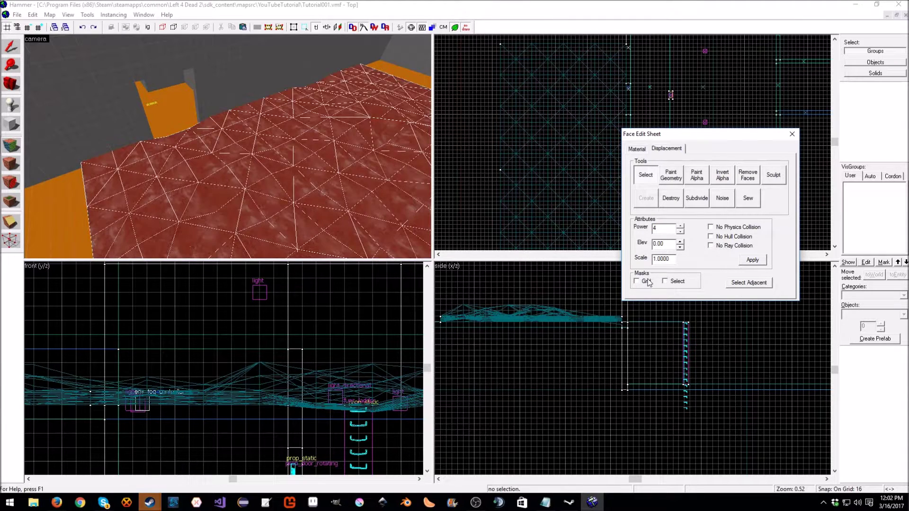
click(638, 281)
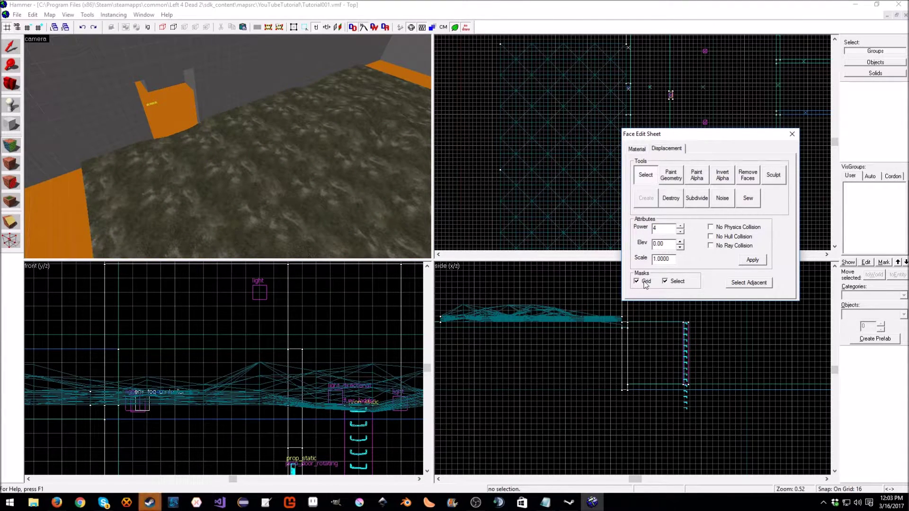
click(645, 283)
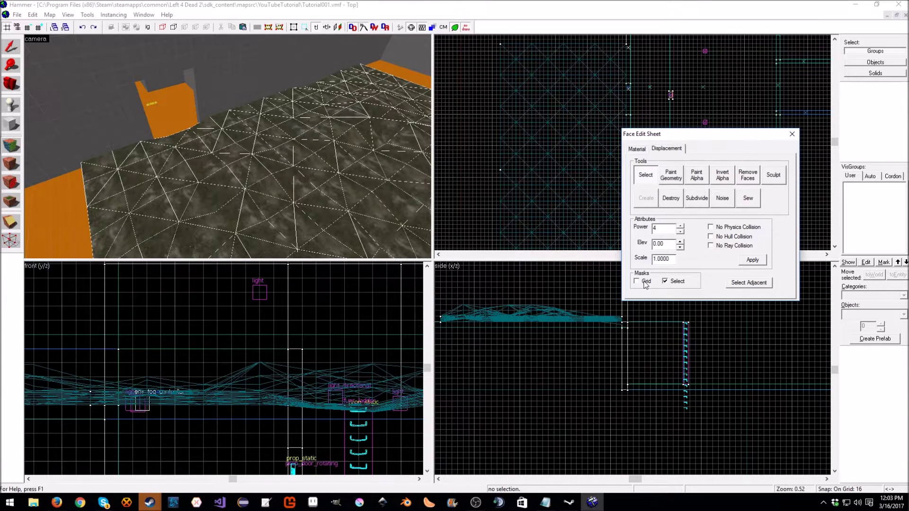
click(645, 283)
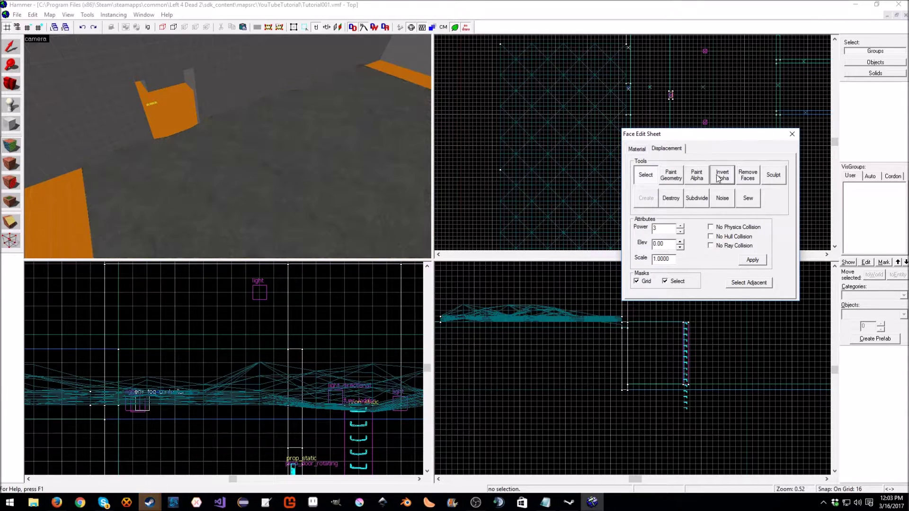
Close the alpha painting settings and invert the selected terrain's alpha to the pavement texture.
click(701, 177)
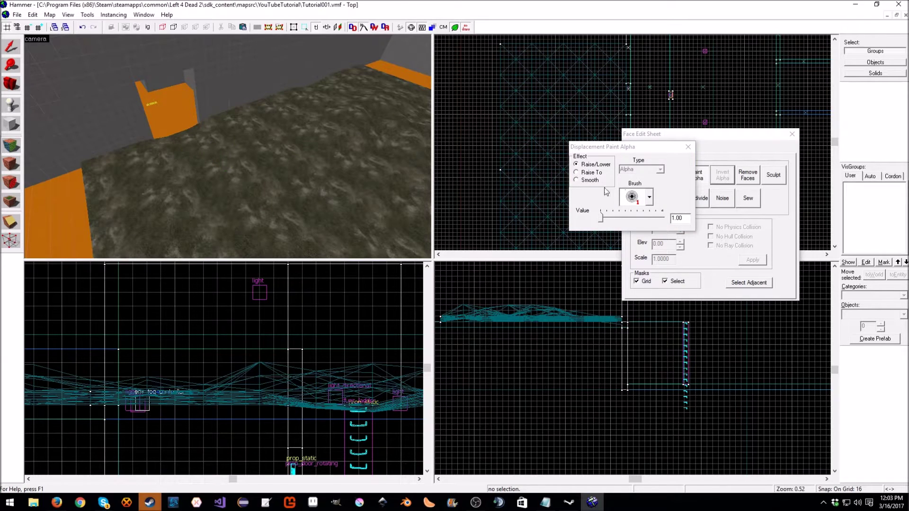
click(688, 147)
click(723, 176)
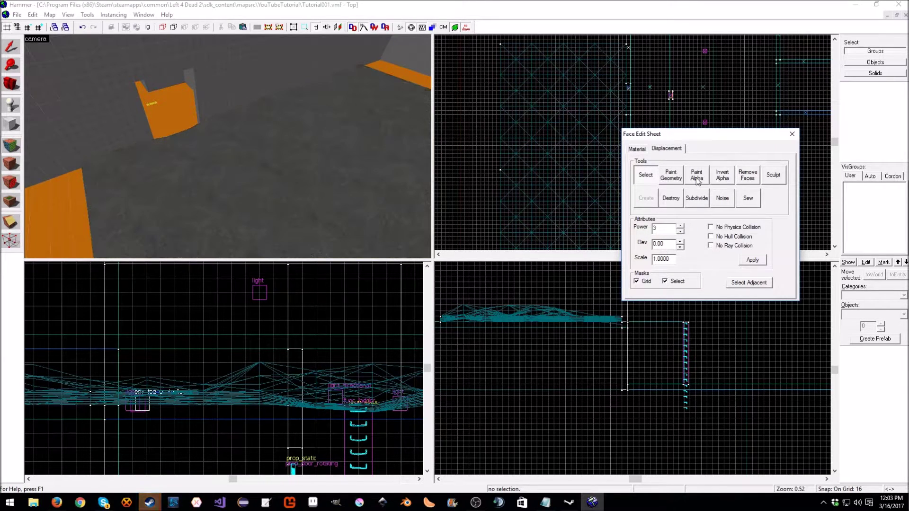
Try painting a grass patch near the doorway with an alpha value of 141, and undo it.
click(697, 176)
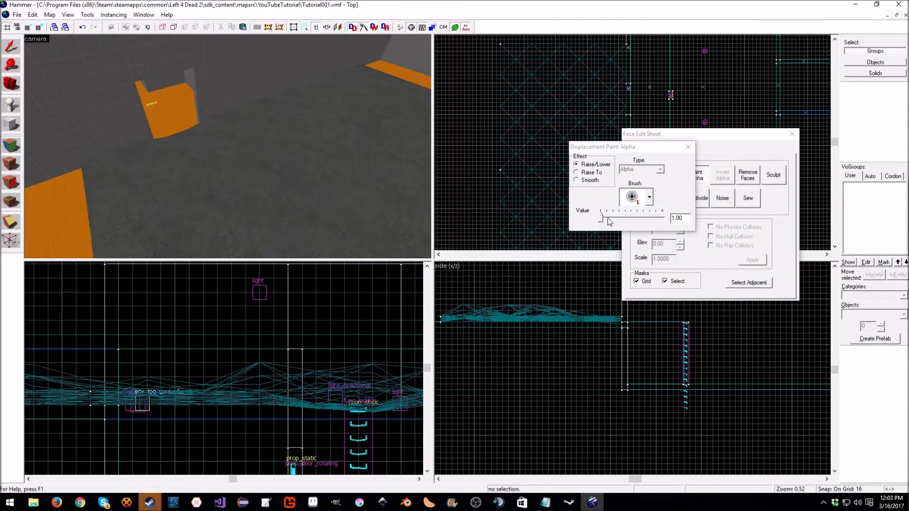
drag(601, 217, 635, 221)
mouse_move(208, 157)
mouse_down()
mouse_move(248, 182)
mouse_move(204, 187)
mouse_up()
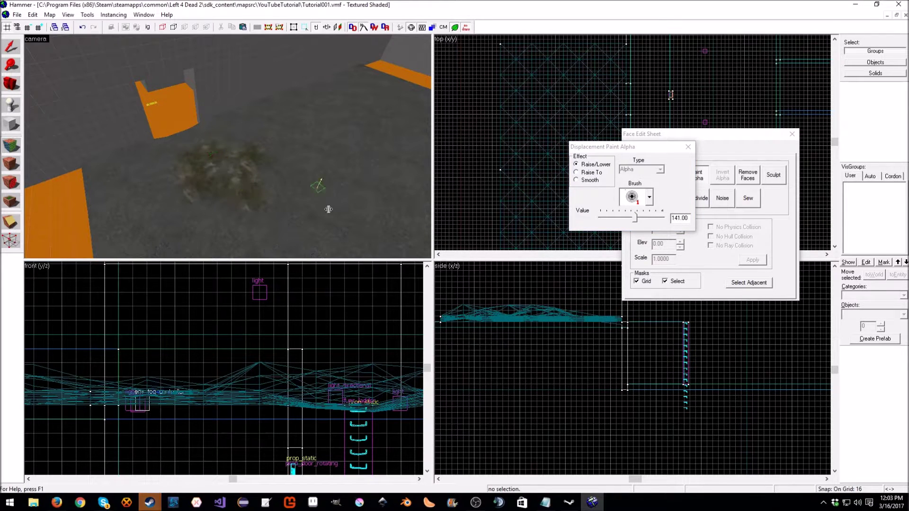
key(ctrl+z)
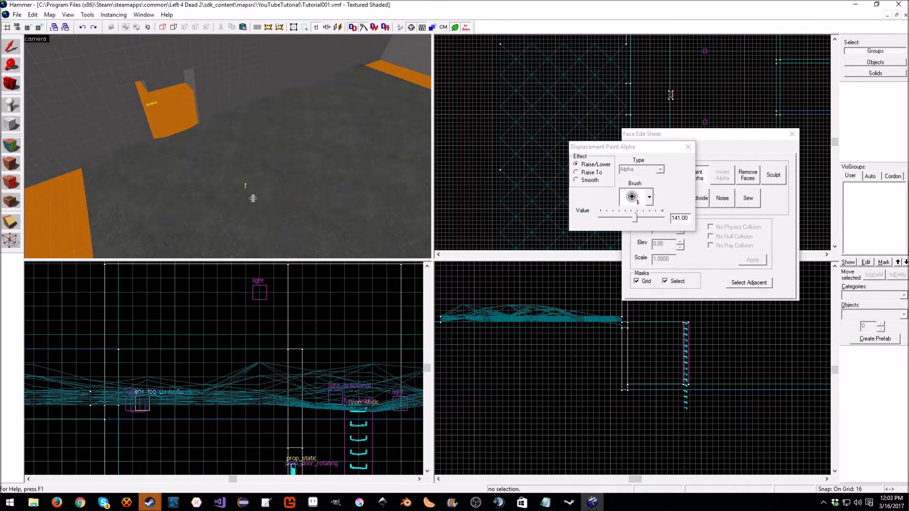
Try alpha painting values of 255 and 51 for the terrain.
key(w)
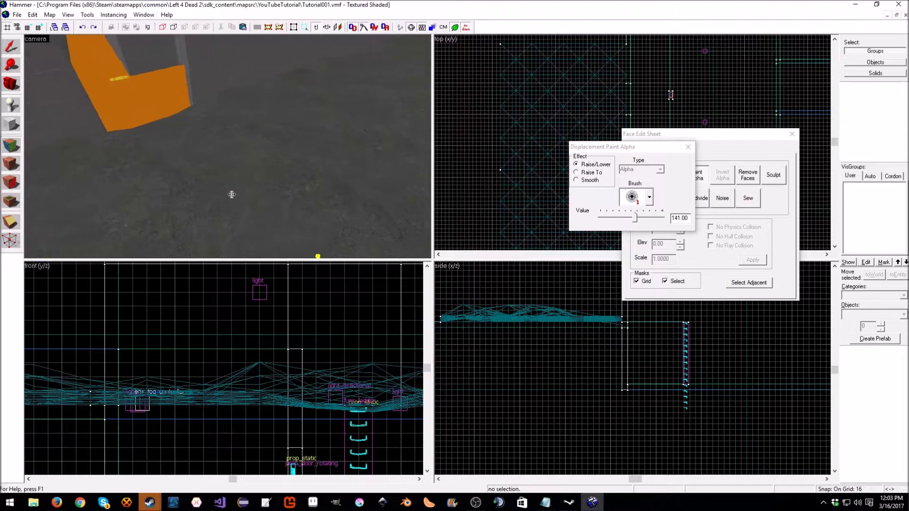
key(z)
key(s)
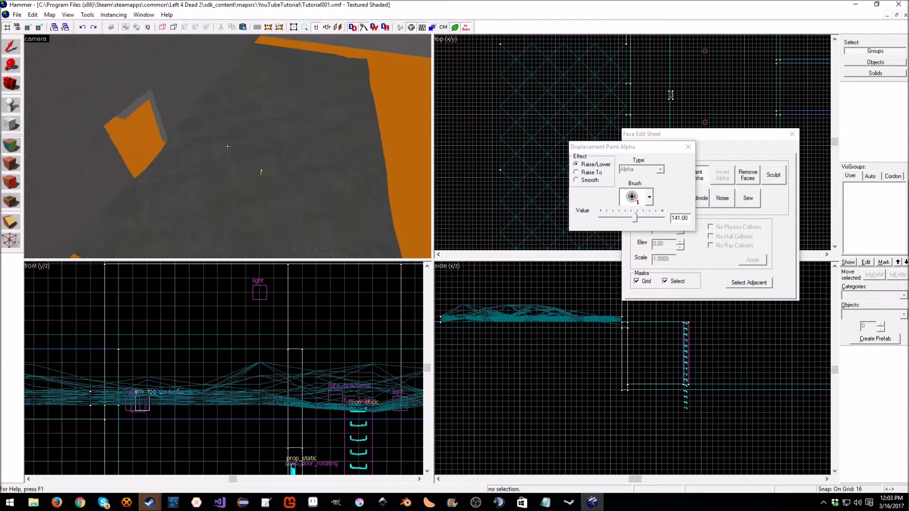
key(z)
drag(635, 218, 664, 218)
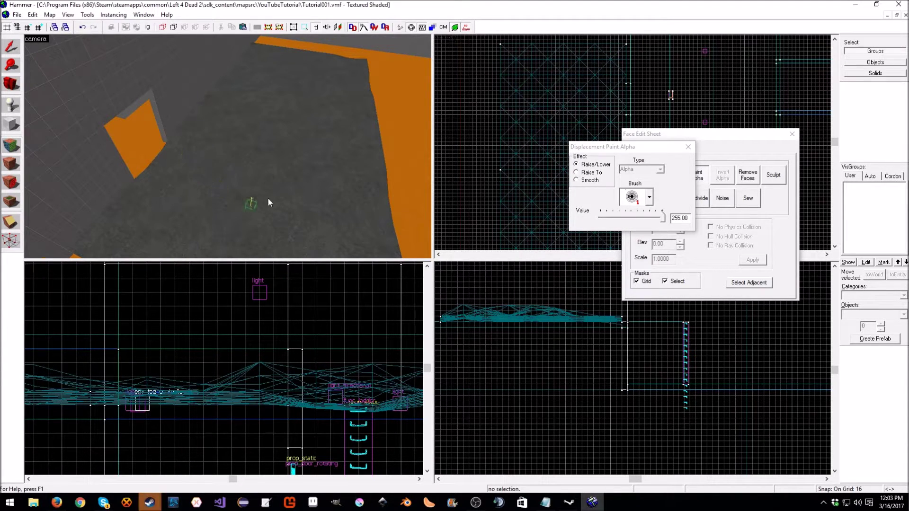
drag(662, 218, 653, 219)
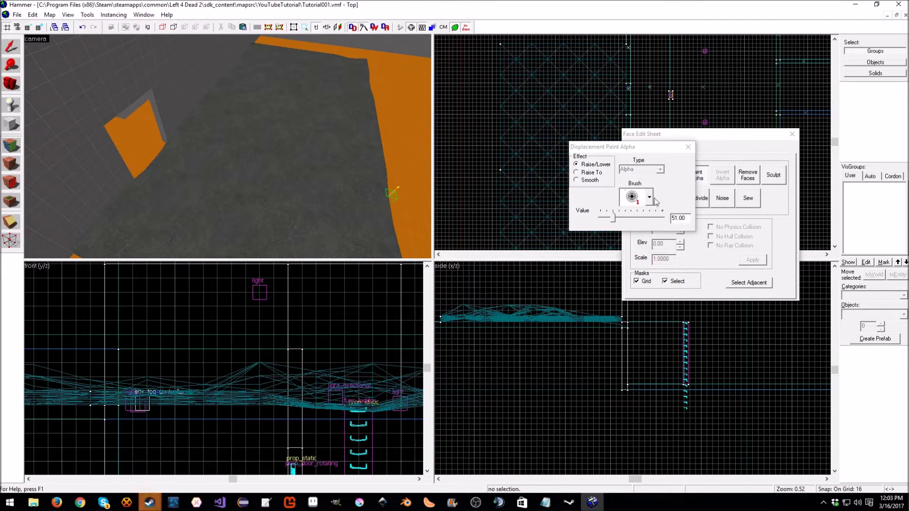
Choose alpha brush 3 and set the painting value to 141.
click(640, 198)
click(632, 245)
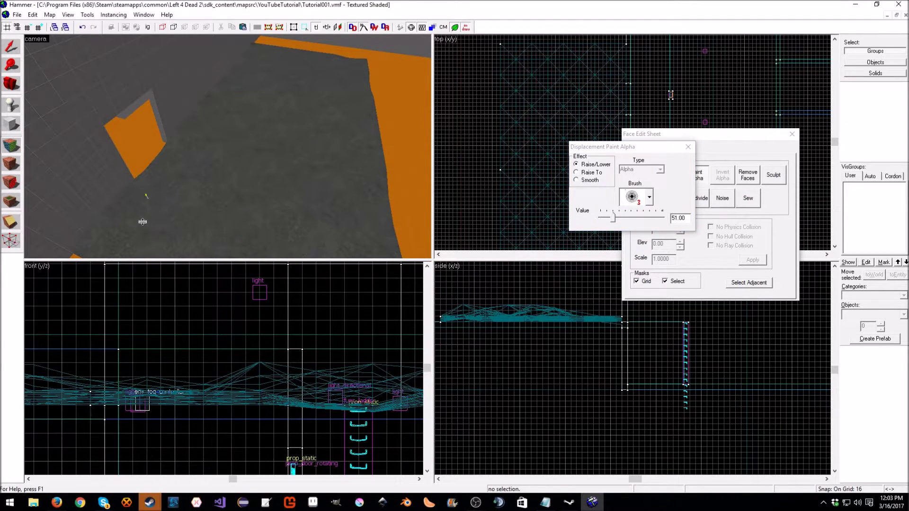
drag(614, 219, 636, 219)
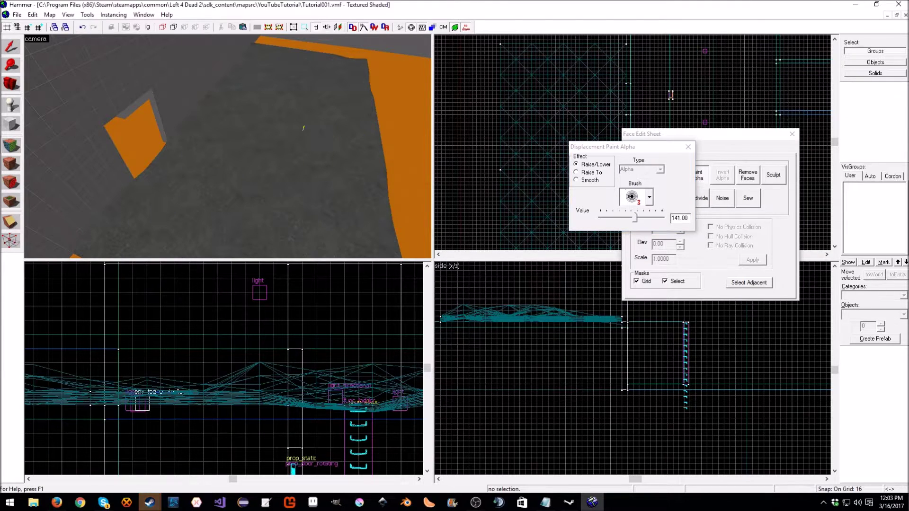
Select the foreground displacement brush and reopen its surface for displacement editing.
key(z)
key(z)
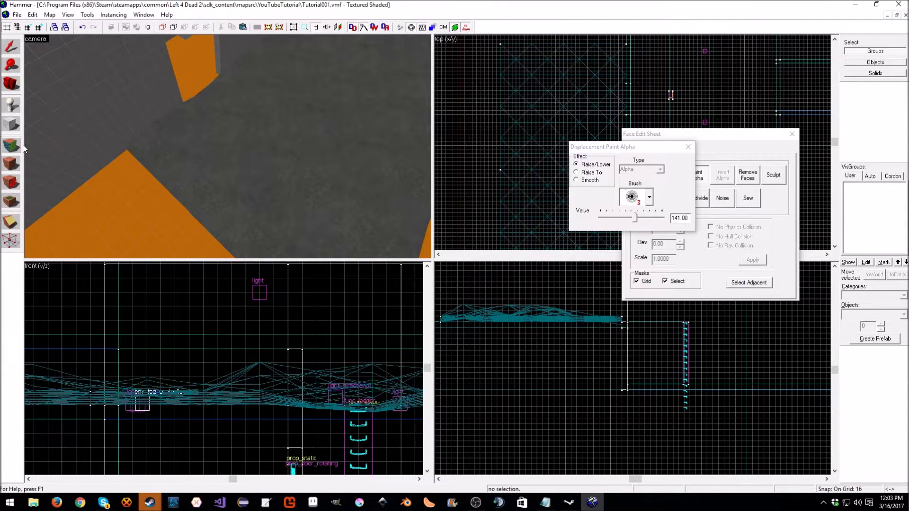
click(292, 186)
click(316, 188)
click(382, 78)
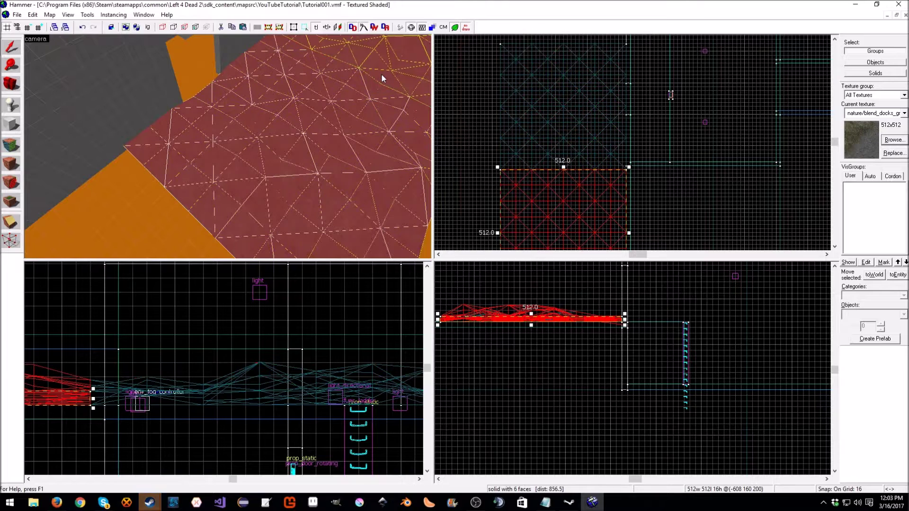
click(19, 145)
click(673, 150)
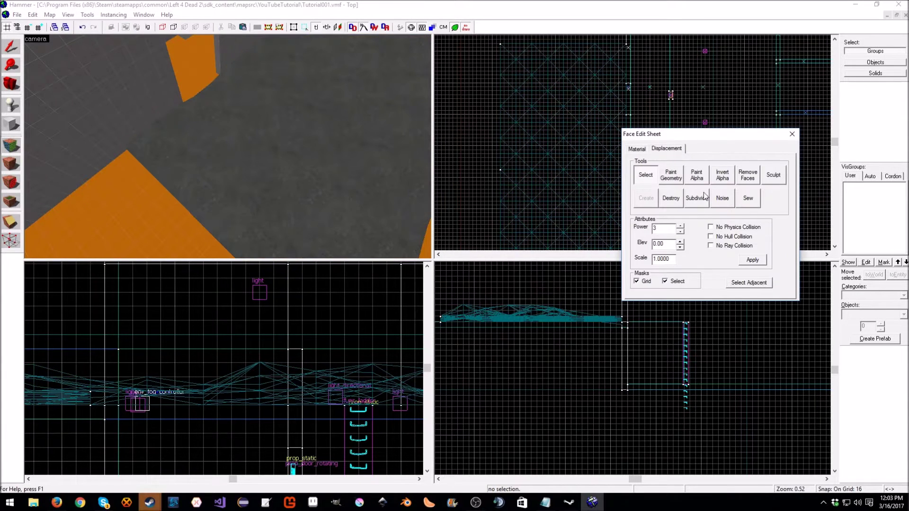
Start alpha painting, turn off the Grid mask, and try painting on the displacement.
click(698, 176)
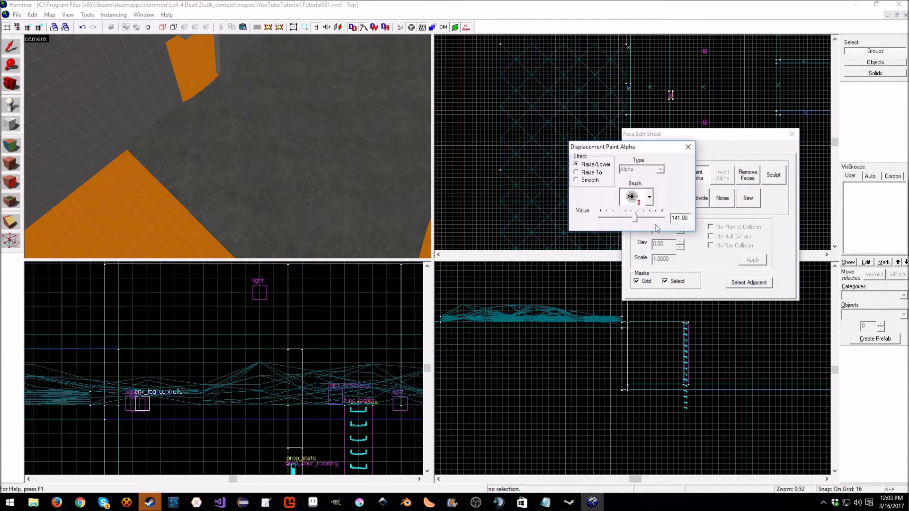
click(646, 279)
click(317, 156)
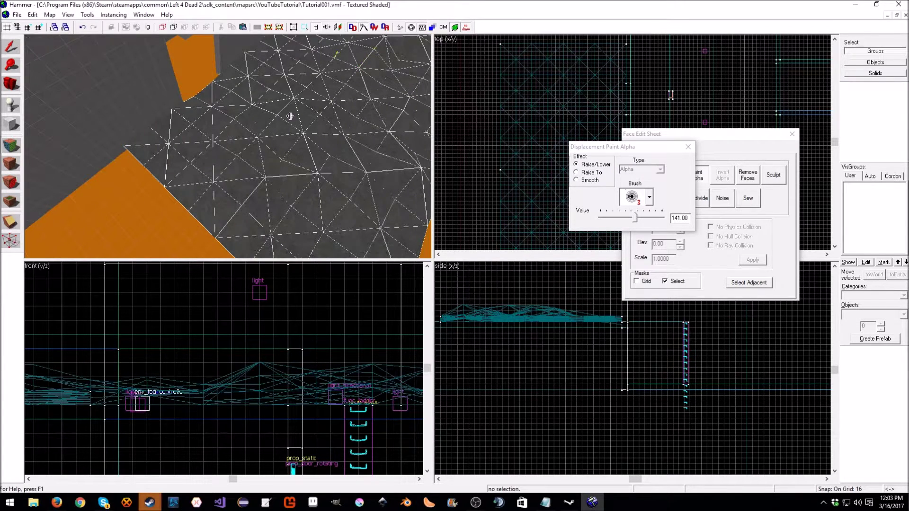
key(z)
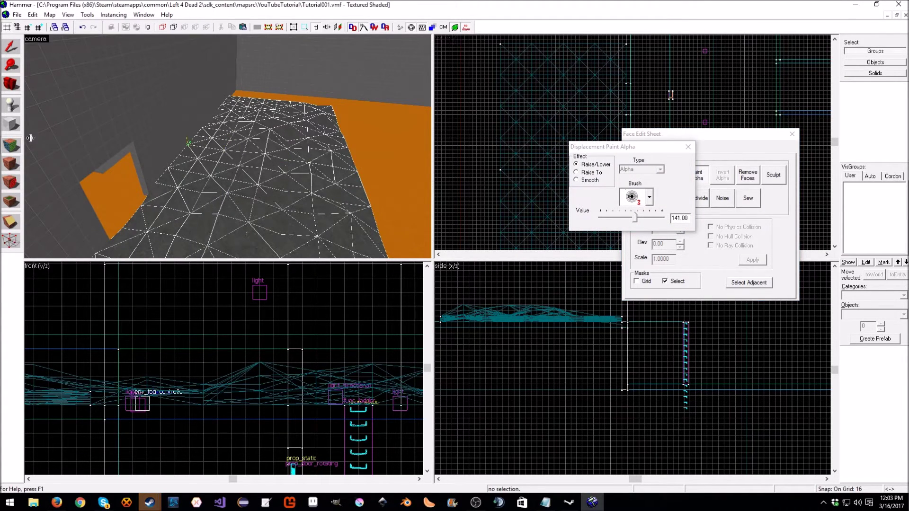
Select the near displacement brush beside the doorway and reopen it for alpha painting.
click(11, 46)
click(221, 222)
click(11, 145)
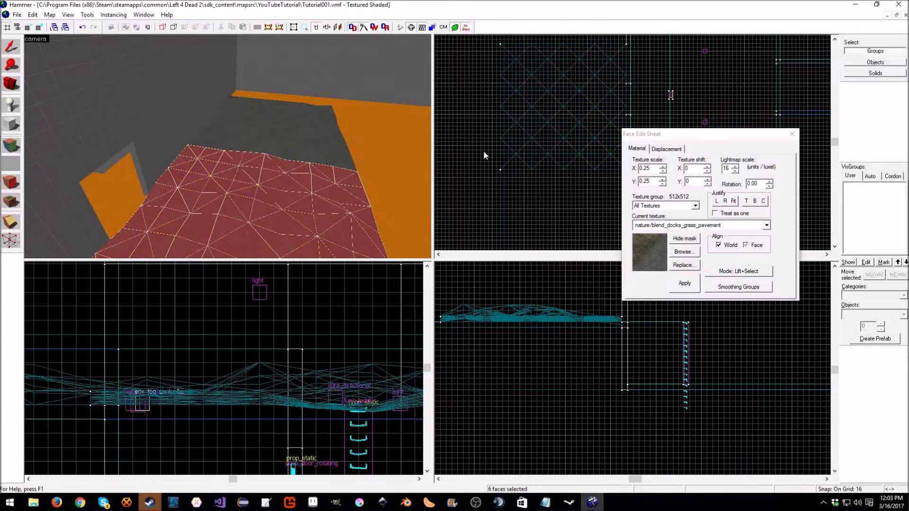
click(667, 149)
click(703, 176)
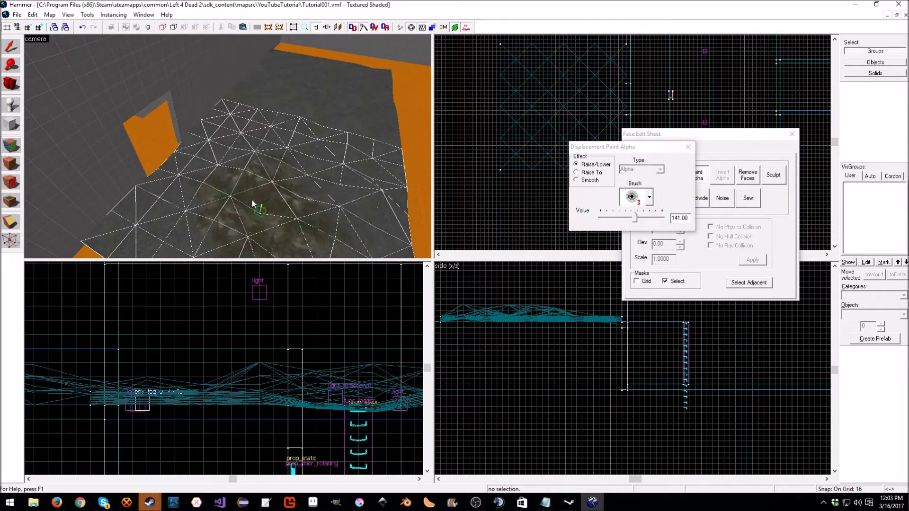
Set the alpha value to 28 with brush 2 and paint grass across the near displacement's middle and foreground.
click(637, 218)
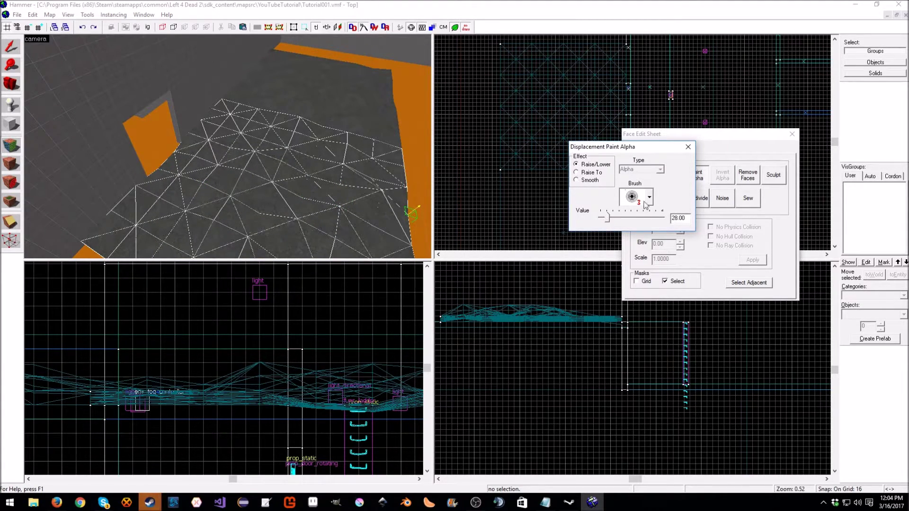
click(649, 196)
click(632, 231)
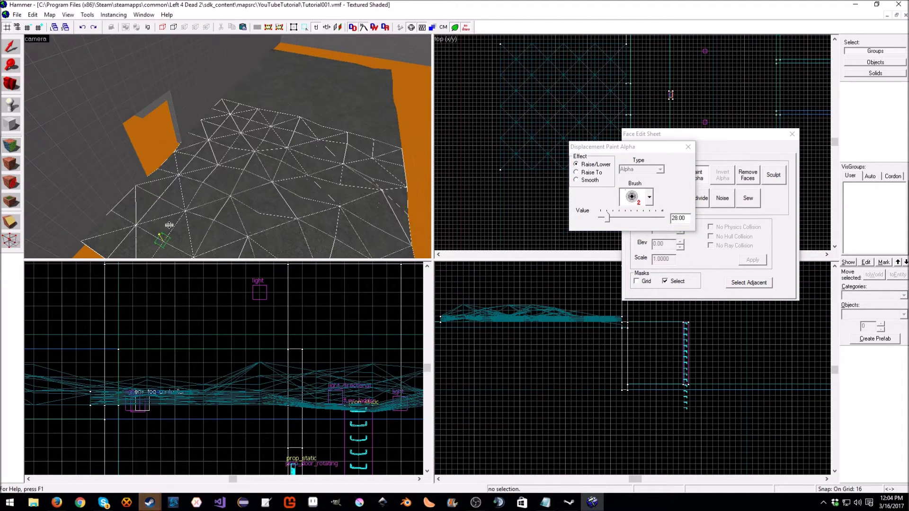
mouse_move(169, 225)
mouse_down()
mouse_move(134, 244)
mouse_move(129, 227)
mouse_move(314, 272)
mouse_move(267, 167)
mouse_move(345, 179)
mouse_move(371, 213)
mouse_move(283, 128)
mouse_up()
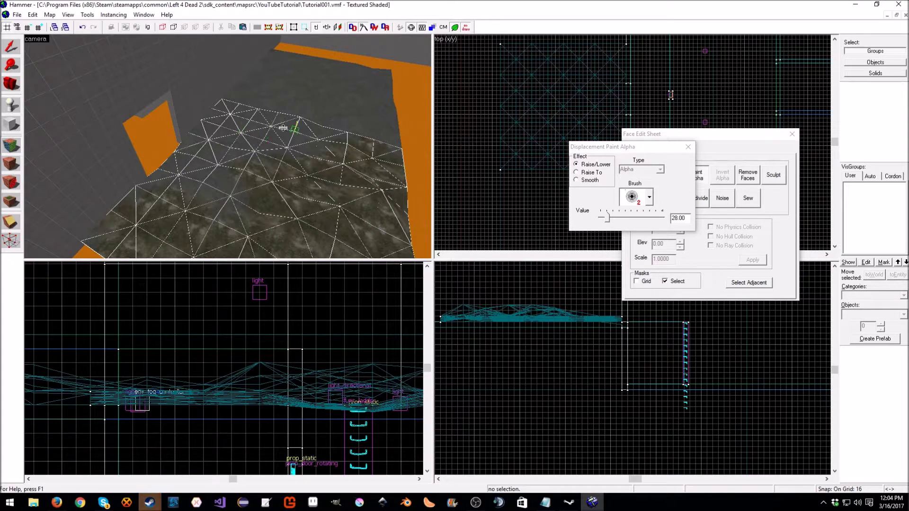
key(z)
key(z)
mouse_move(292, 234)
mouse_down()
mouse_move(350, 203)
mouse_move(347, 247)
mouse_up()
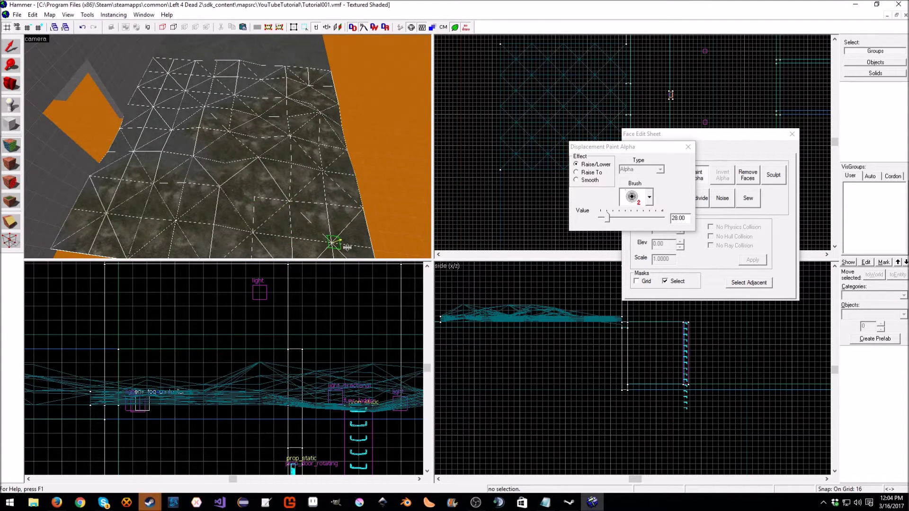
Extend the painted grass to the near displacement's outer corner and along its far end by the doorway wall.
key(z)
key(z)
drag(244, 196, 354, 204)
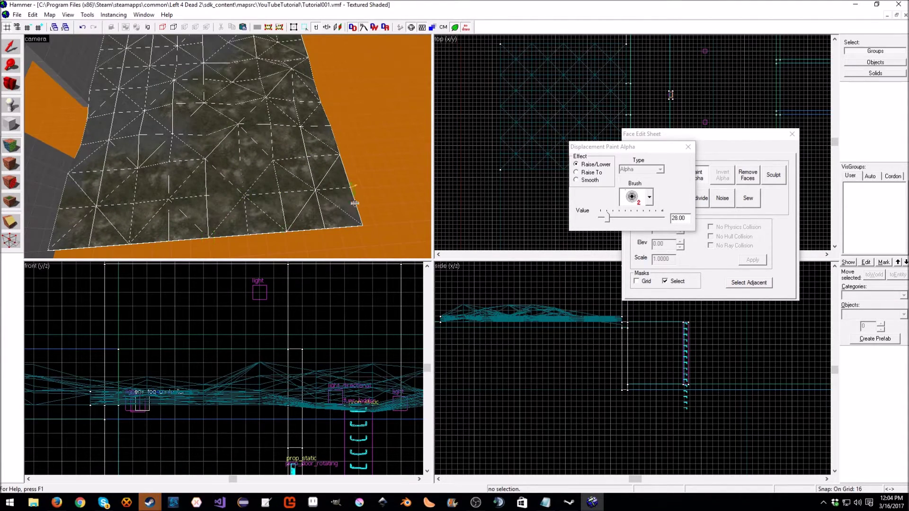
drag(116, 85, 190, 42)
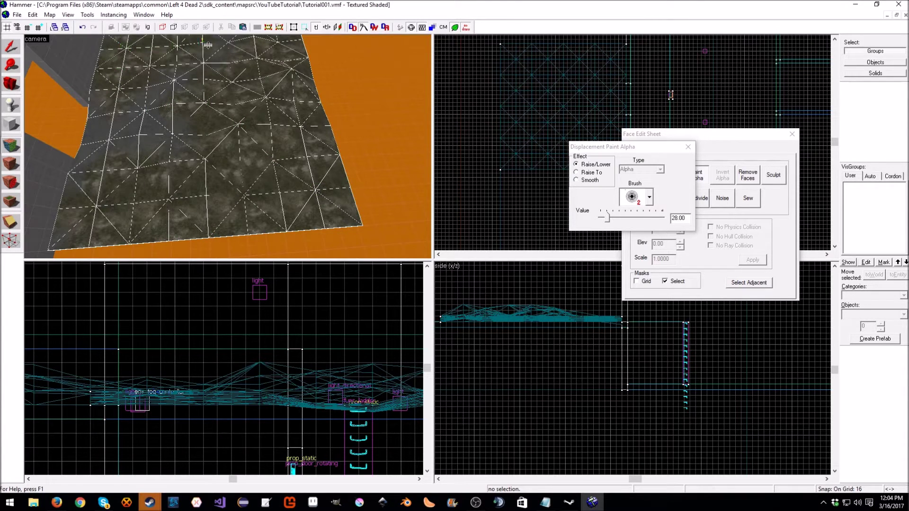
Erase grass from the middle of the near displacement with brush 2 to widen the pavement path beside the doorway.
drag(198, 107, 208, 94)
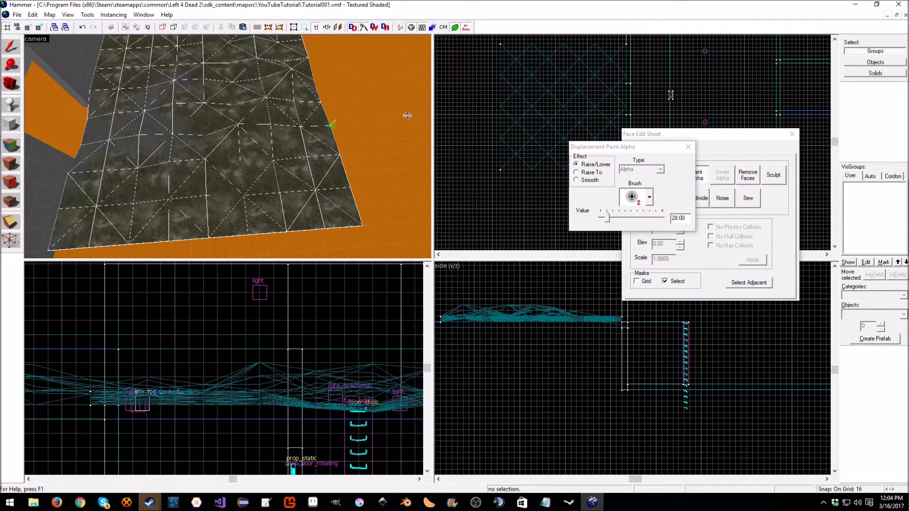
drag(233, 118, 203, 95)
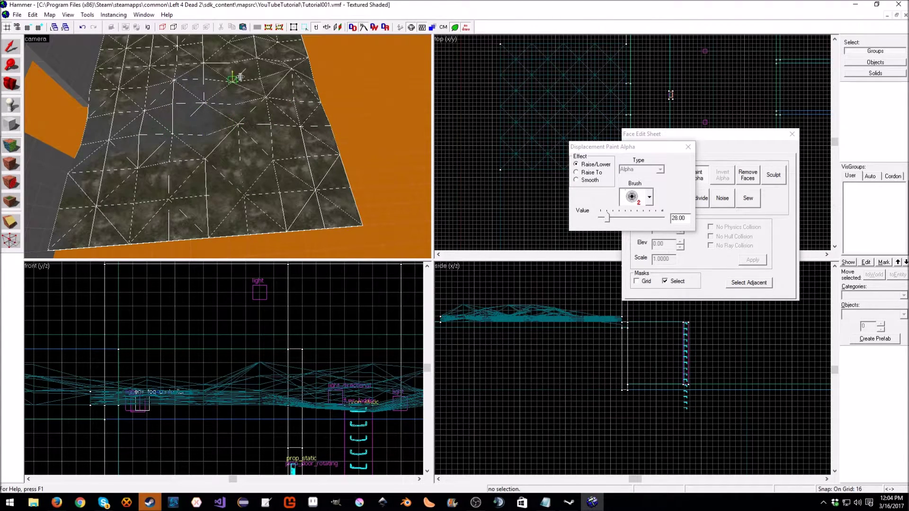
drag(236, 60, 222, 82)
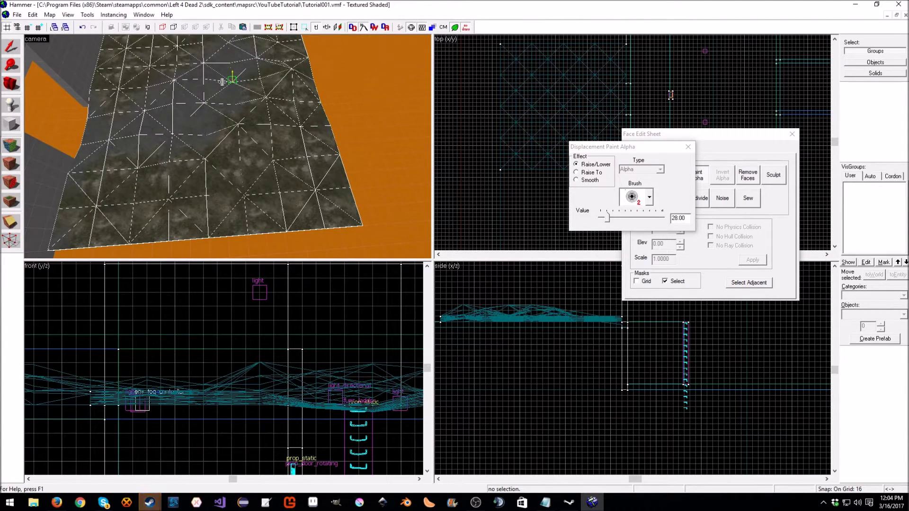
Continue the pavement path across the near displacement to the edge it shares with the neighbouring displacement.
key(z)
key(w)
key(z)
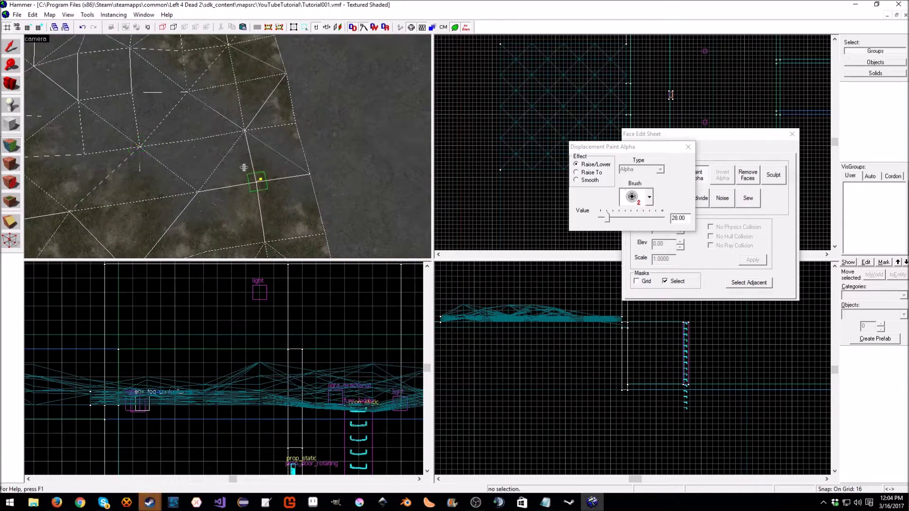
drag(259, 167, 332, 157)
key(z)
key(z)
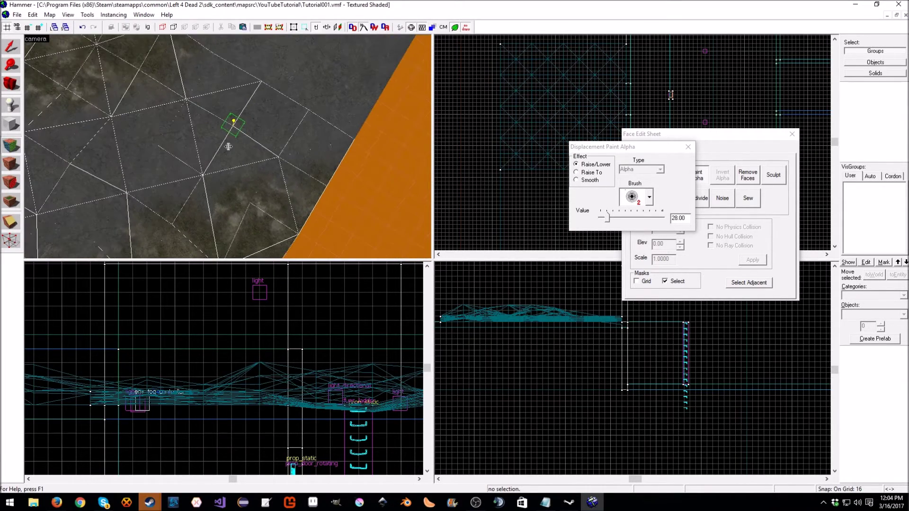
Touch up the grass at the near displacement's outer edge with brush 1, and return to brush 2.
click(649, 197)
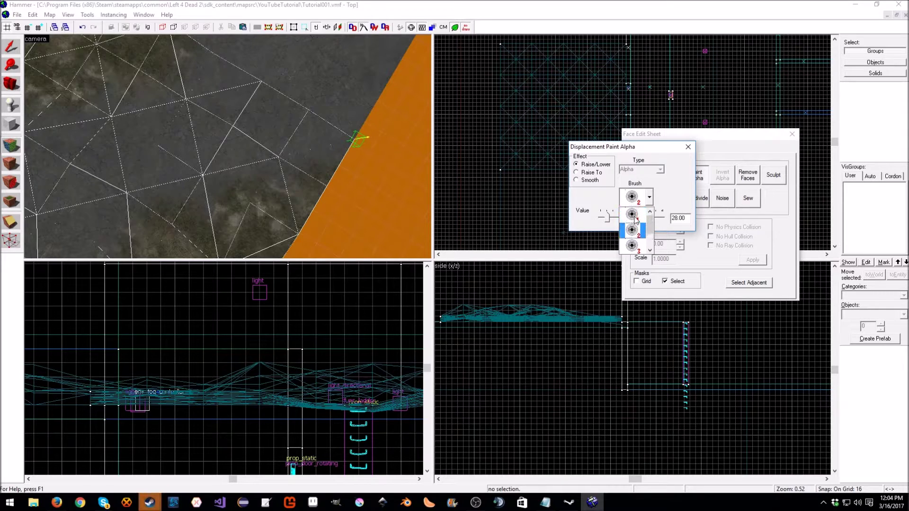
click(633, 215)
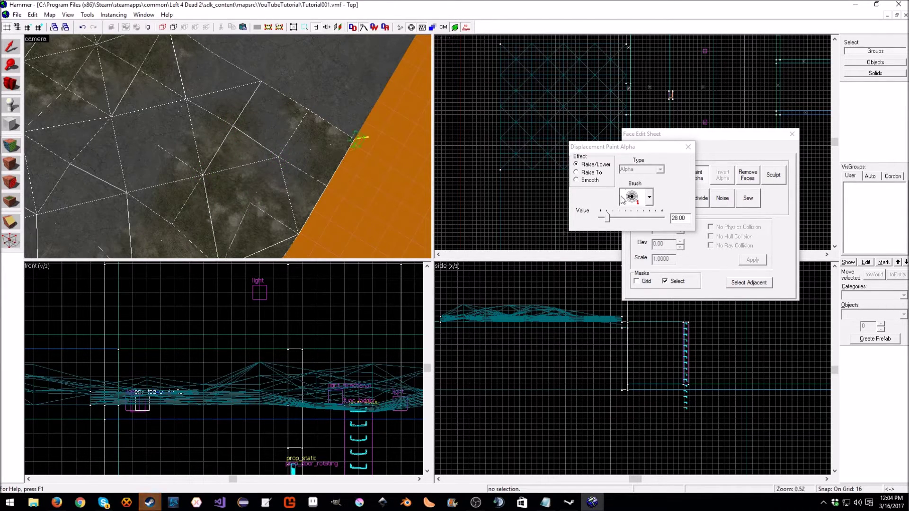
click(650, 198)
click(633, 227)
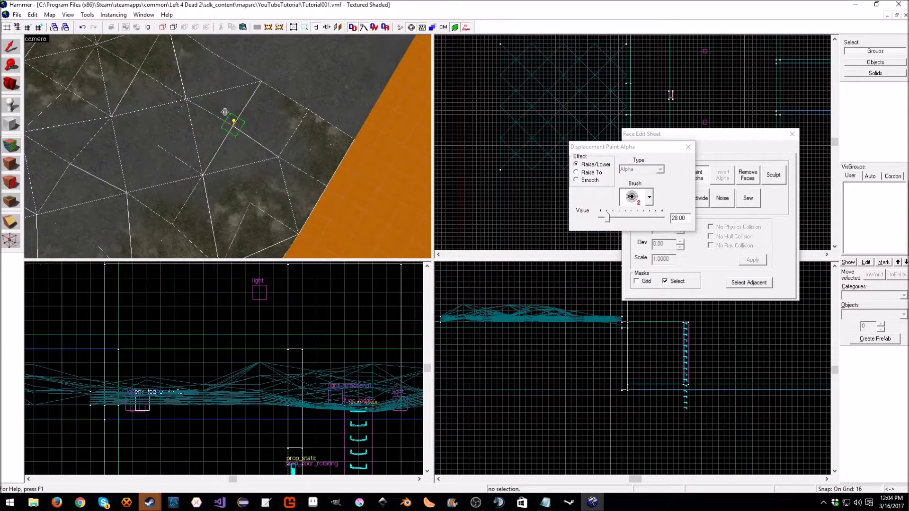
key(z)
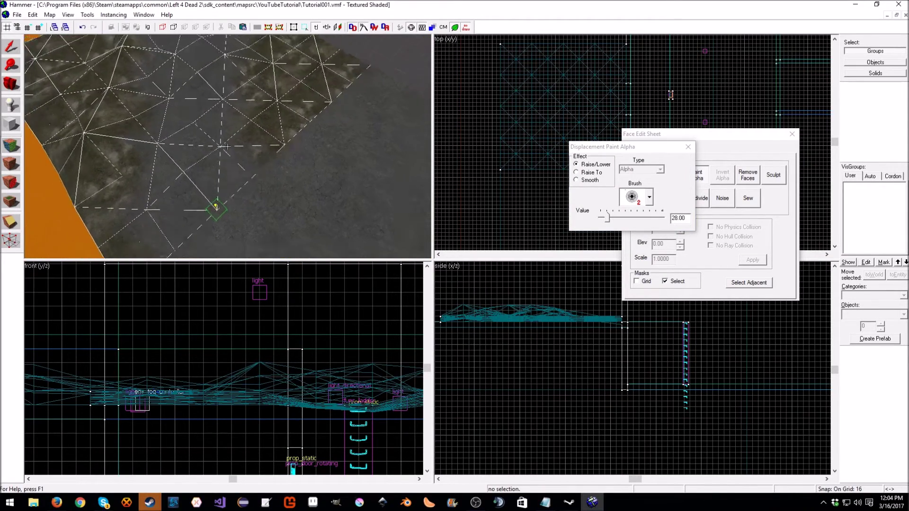
Select the neighbouring displacement brush and open its displacement face for alpha painting.
key(z)
key(shift+s)
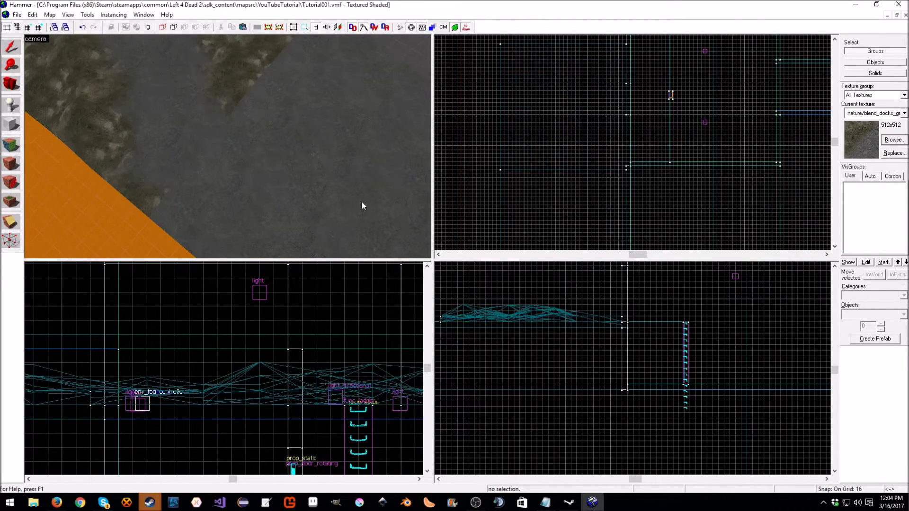
click(223, 193)
click(5, 145)
click(667, 148)
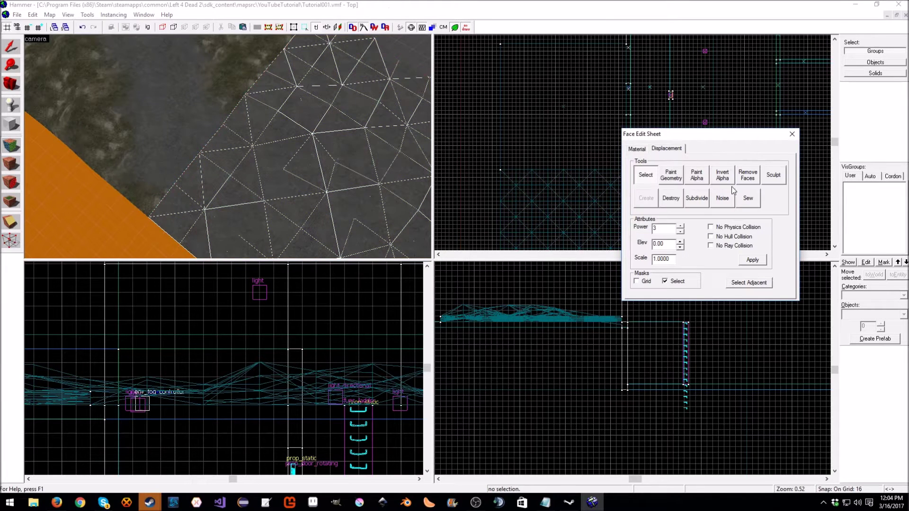
click(689, 172)
click(692, 175)
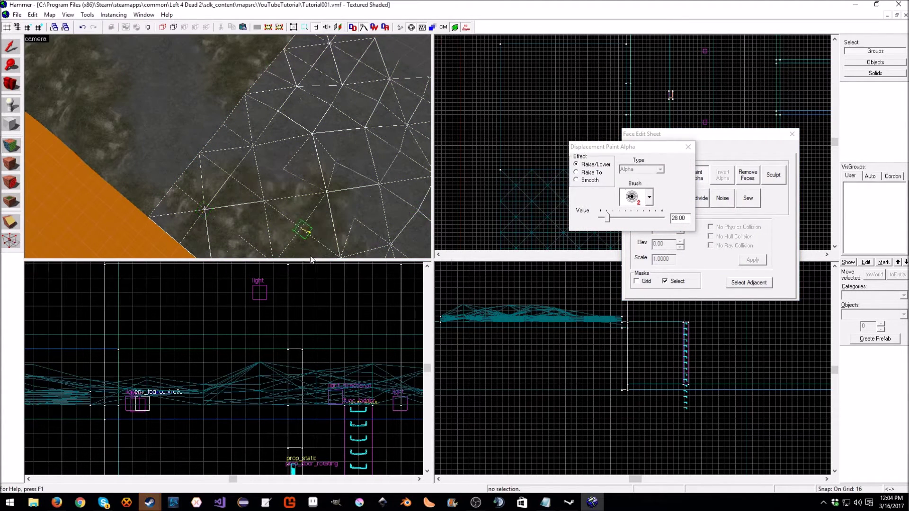
Paint grass across the second displacement's outer side and corner using brush 2 at value 28.
key(z)
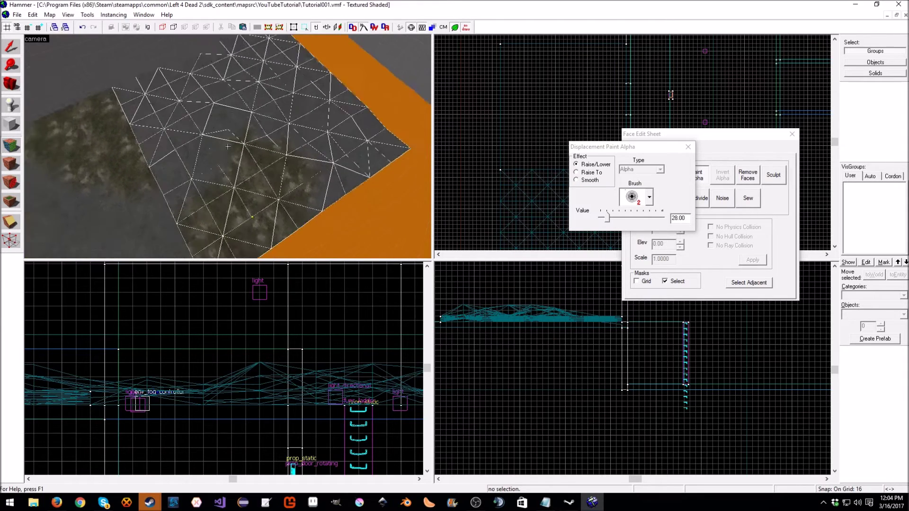
key(z)
drag(277, 182, 334, 141)
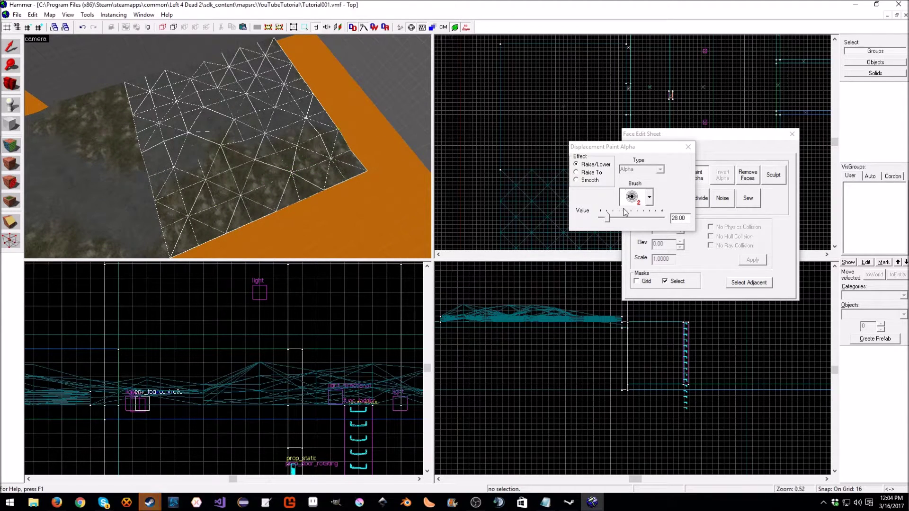
Paint grass along the second displacement's wall side with brush 1, with the Grid mask turned on.
click(650, 197)
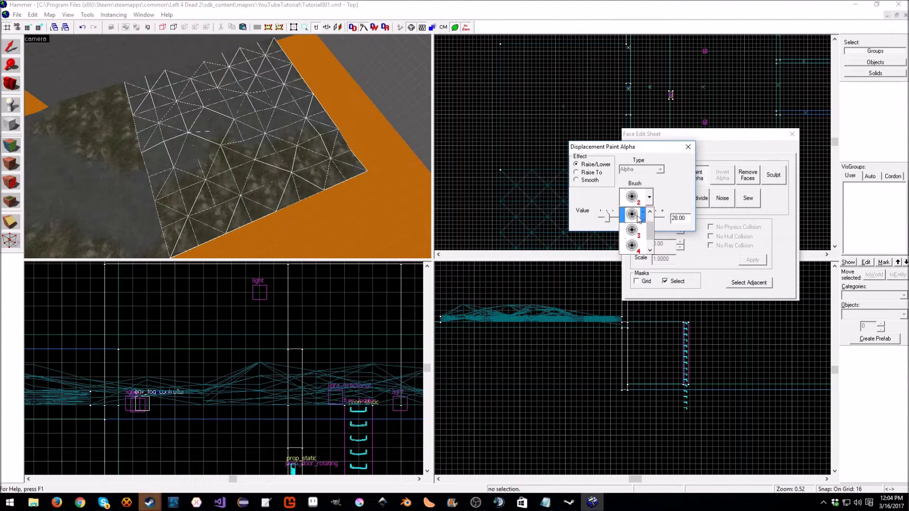
scroll(630, 214, up, 1)
click(631, 213)
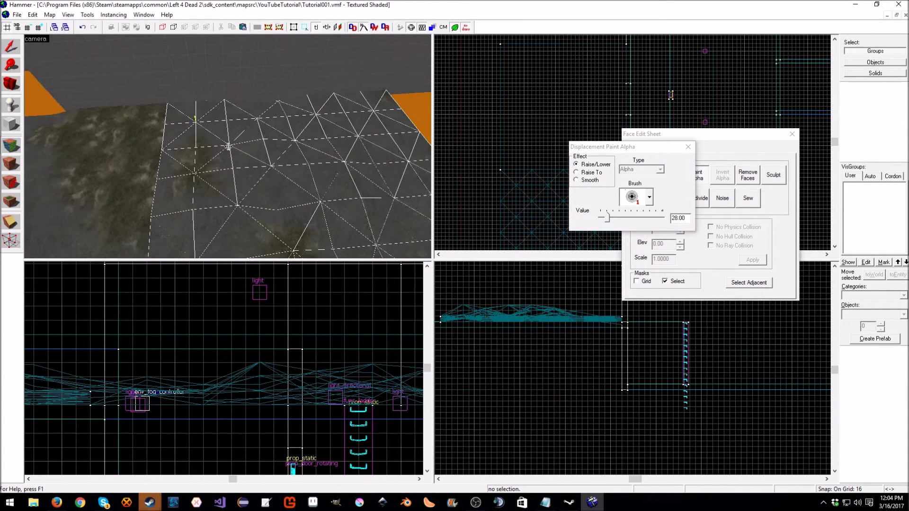
click(637, 281)
mouse_move(189, 172)
mouse_down()
mouse_move(157, 183)
mouse_move(165, 146)
mouse_move(253, 141)
mouse_move(225, 118)
mouse_move(403, 100)
mouse_move(266, 102)
mouse_move(227, 88)
mouse_up()
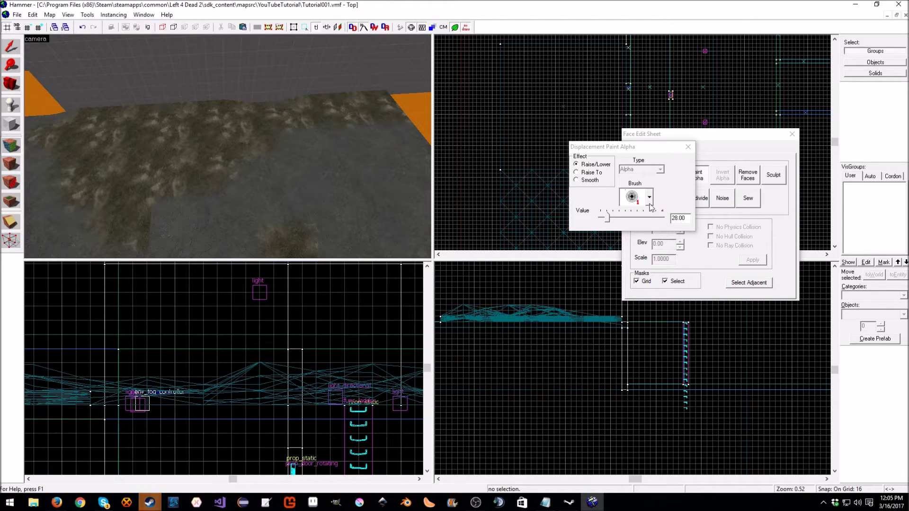
Set the alpha value to 84, fill in grass along the second displacement's far edge, and finish alpha painting.
drag(610, 218, 615, 218)
mouse_move(408, 140)
mouse_down()
mouse_move(397, 133)
mouse_move(408, 142)
mouse_up()
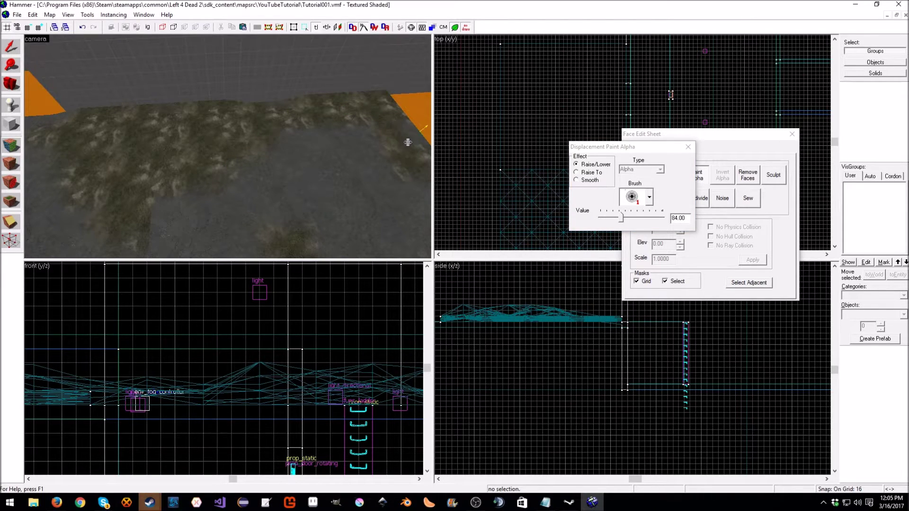
key(z)
key(z)
key(z)
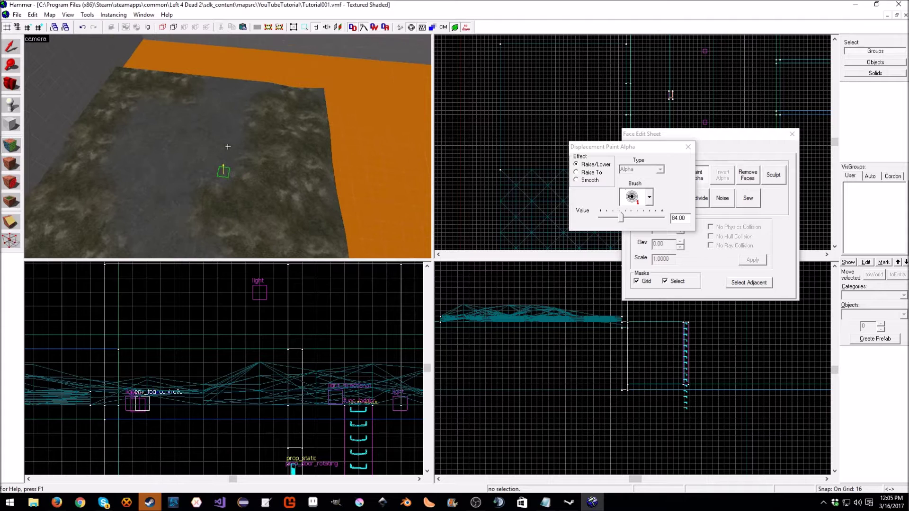
key(z)
key(z)
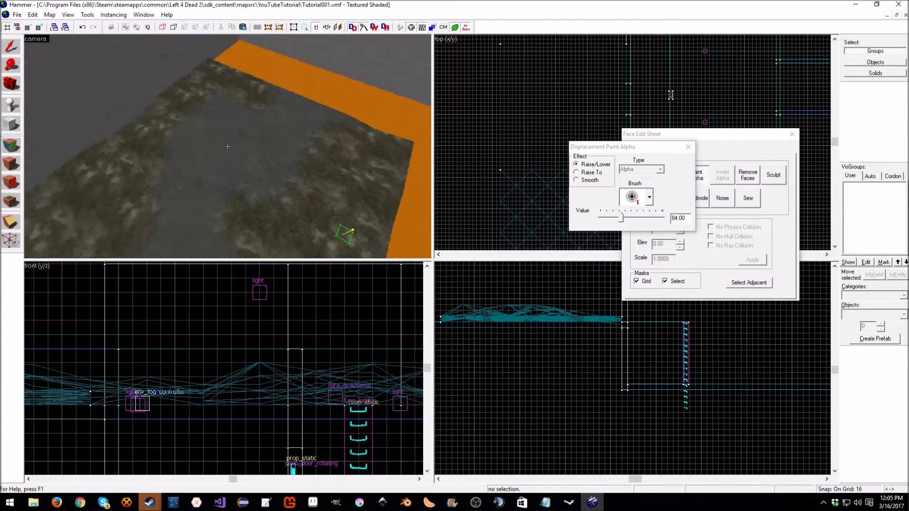
key(z)
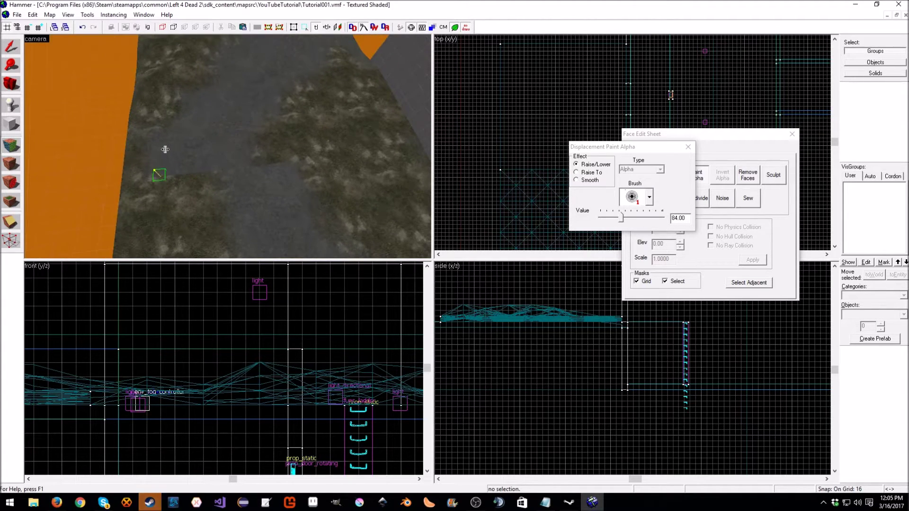
click(687, 147)
click(787, 138)
Inspect the grass and pavement blend across both displacements, the doorway and the surrounding skybox room.
key(z)
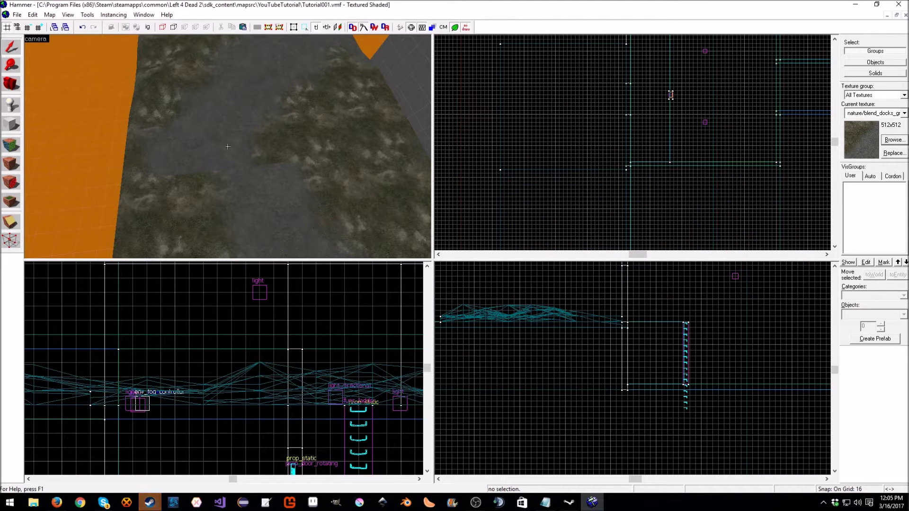
key(w)
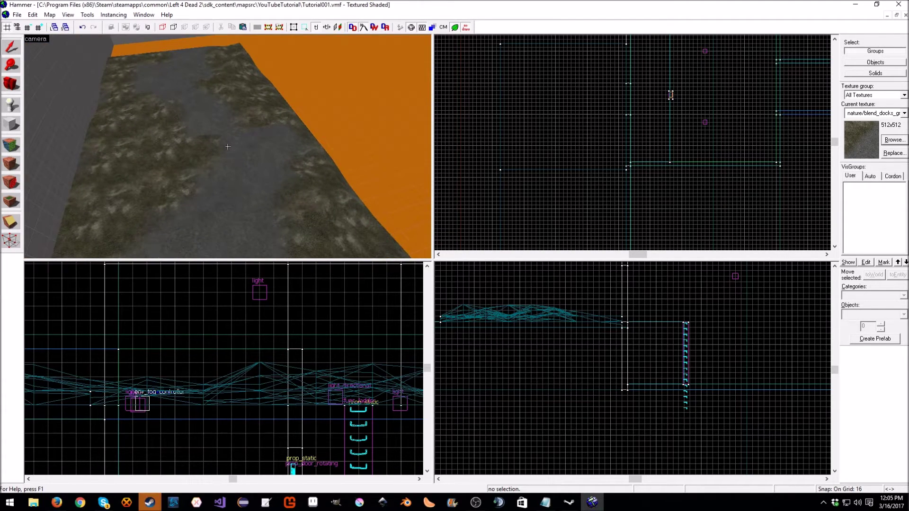
key(z)
key(z)
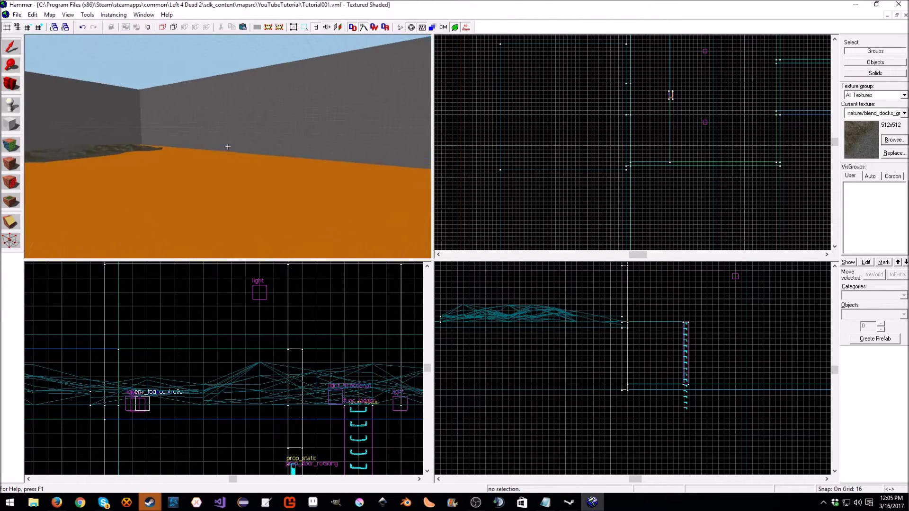
key(w)
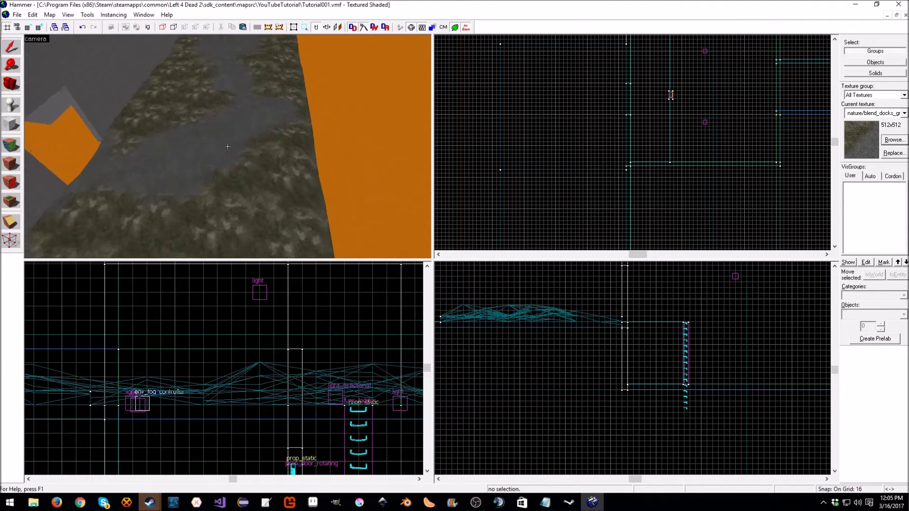
key(w)
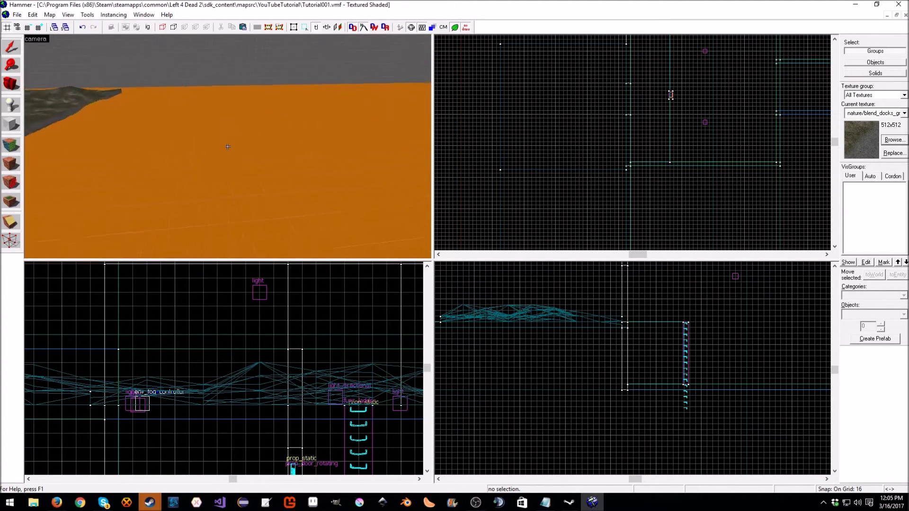
key(w)
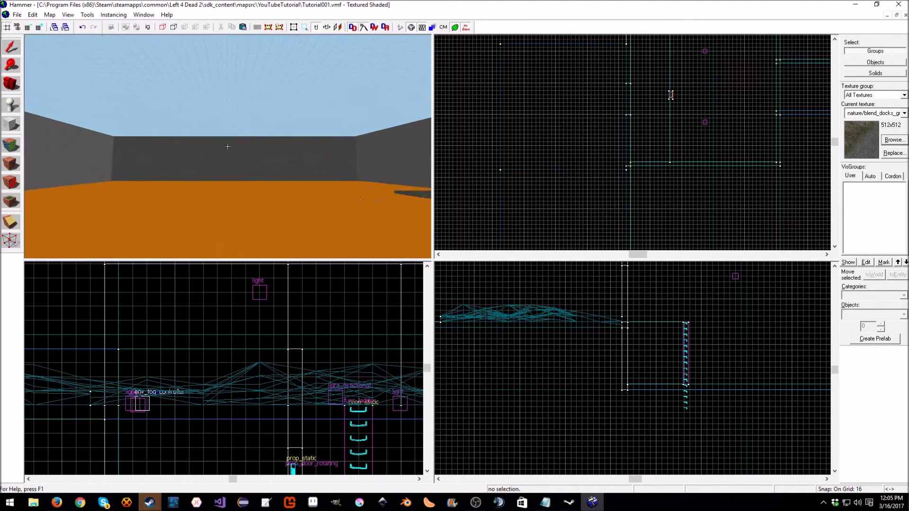
key(w)
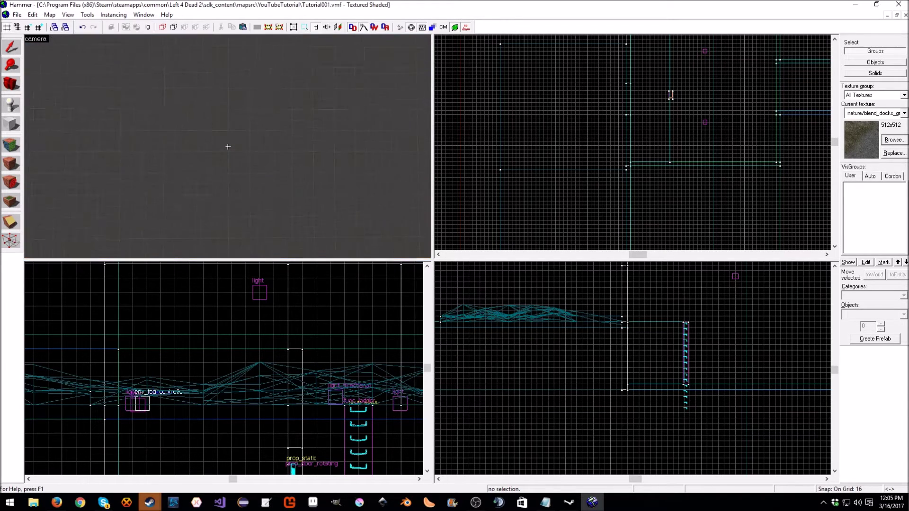
key(s)
key(w)
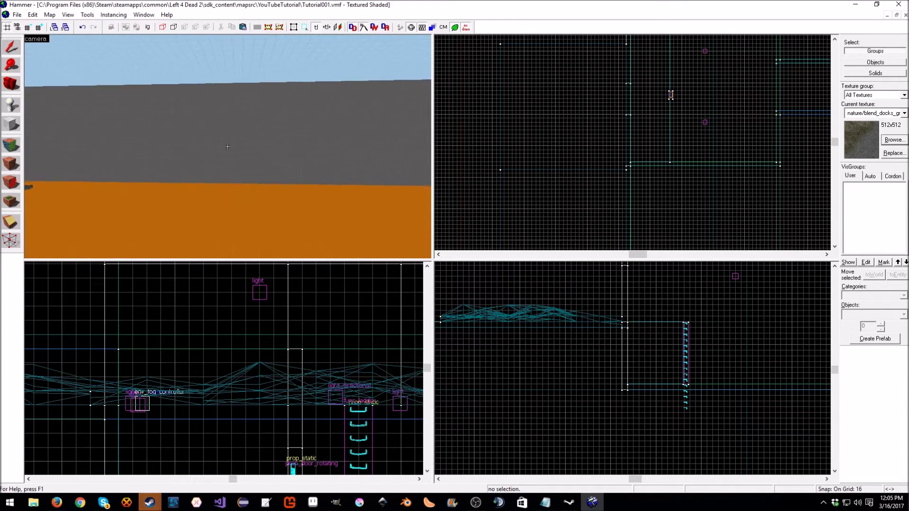
key(w)
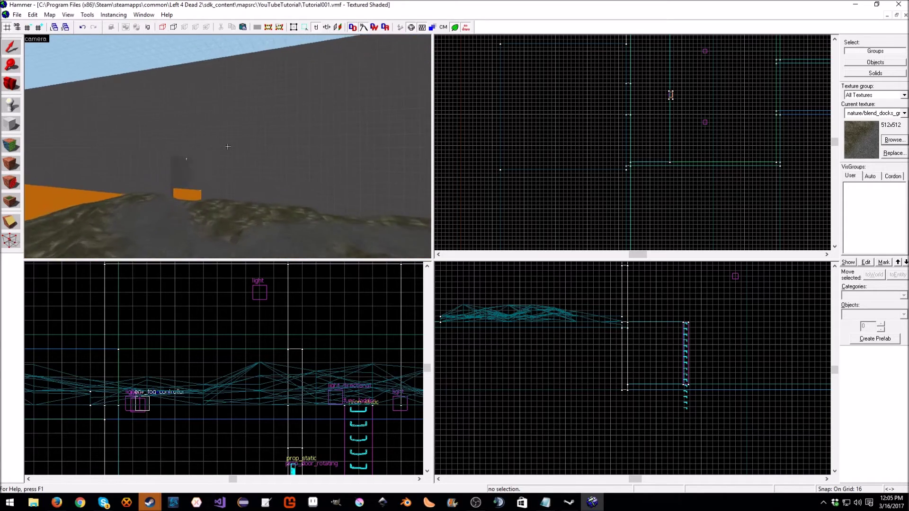
key(s)
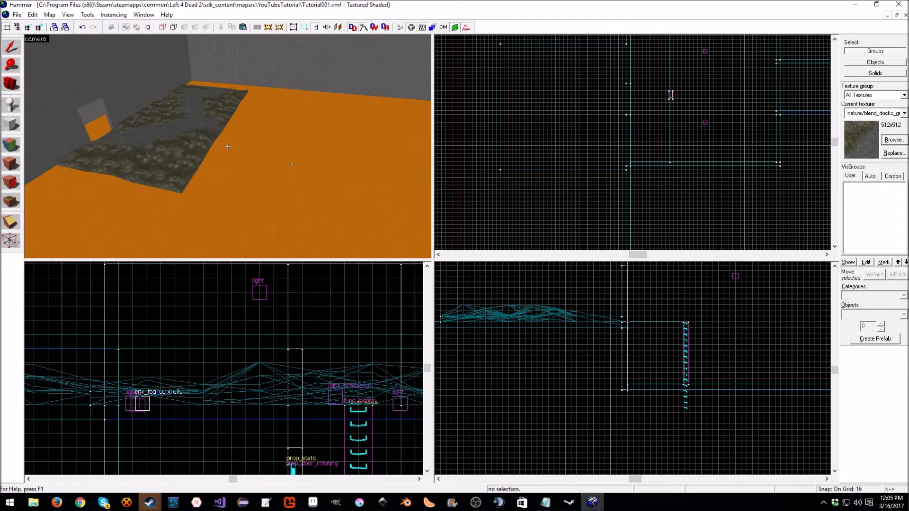
key(z)
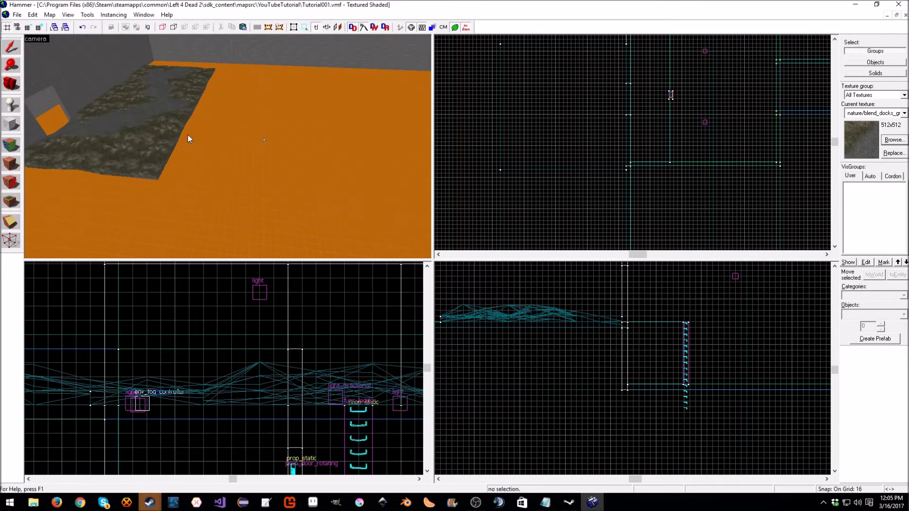
Select the orange floor brush surrounding the displacements.
click(163, 109)
key(Escape)
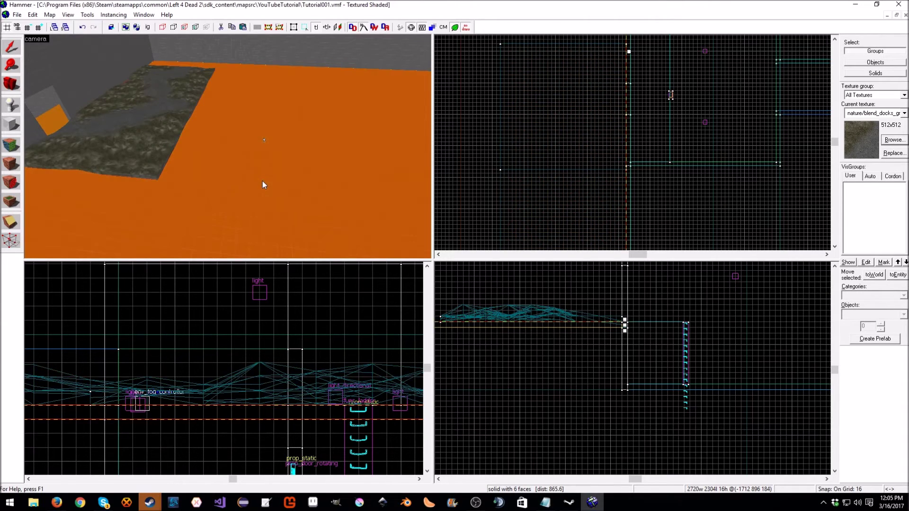